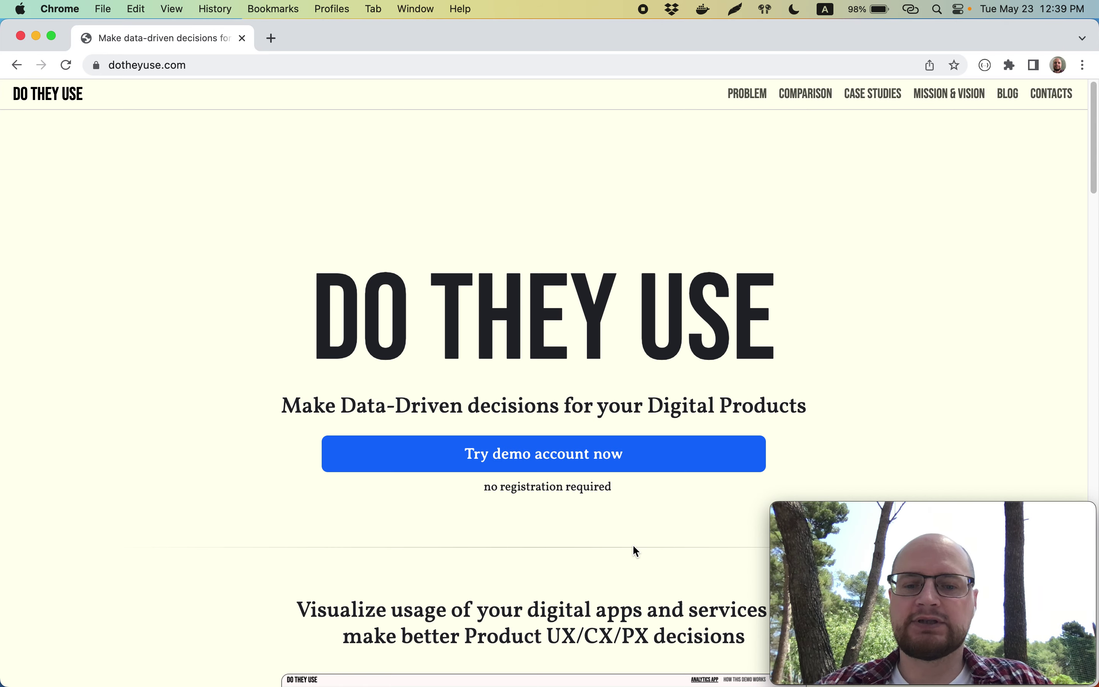
# - Open the demo account from the Do They Use home page
pyautogui.scroll(-6, 634, 546)
pyautogui.scroll(-4, 633, 547)
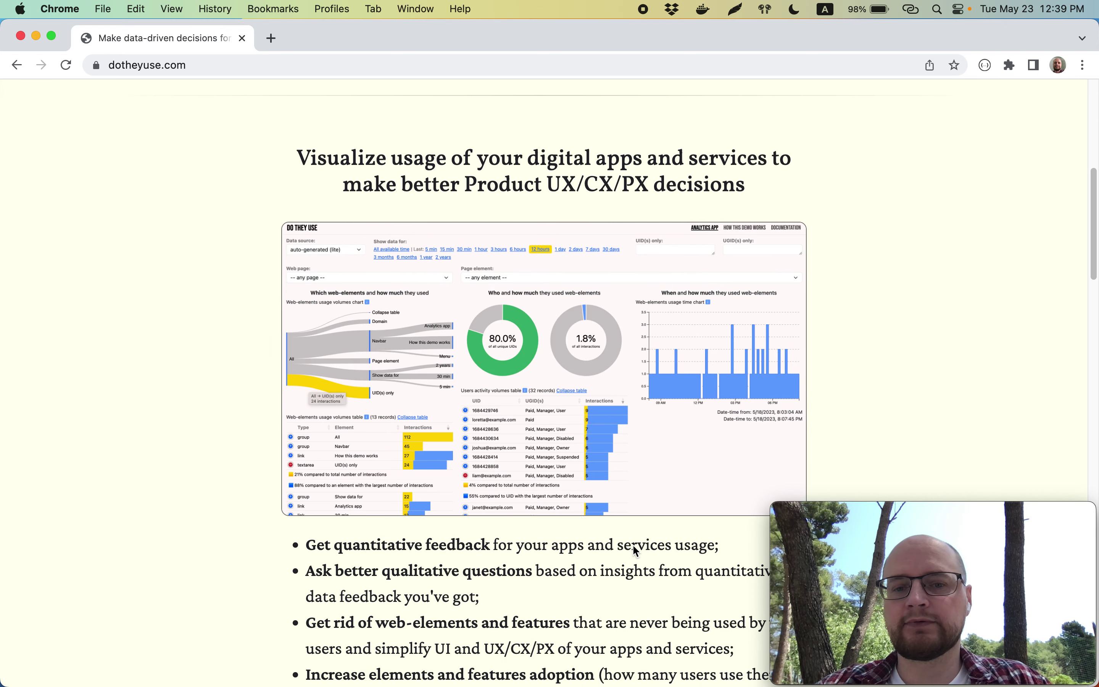
pyautogui.scroll(10, 633, 546)
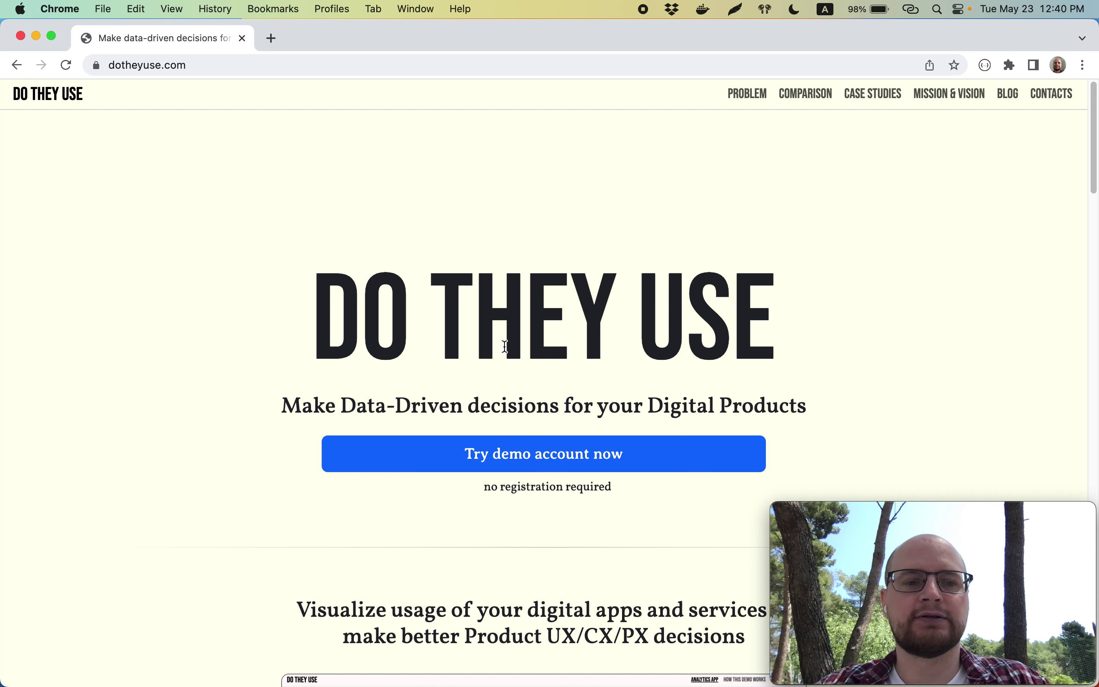
pyautogui.click(544, 459)
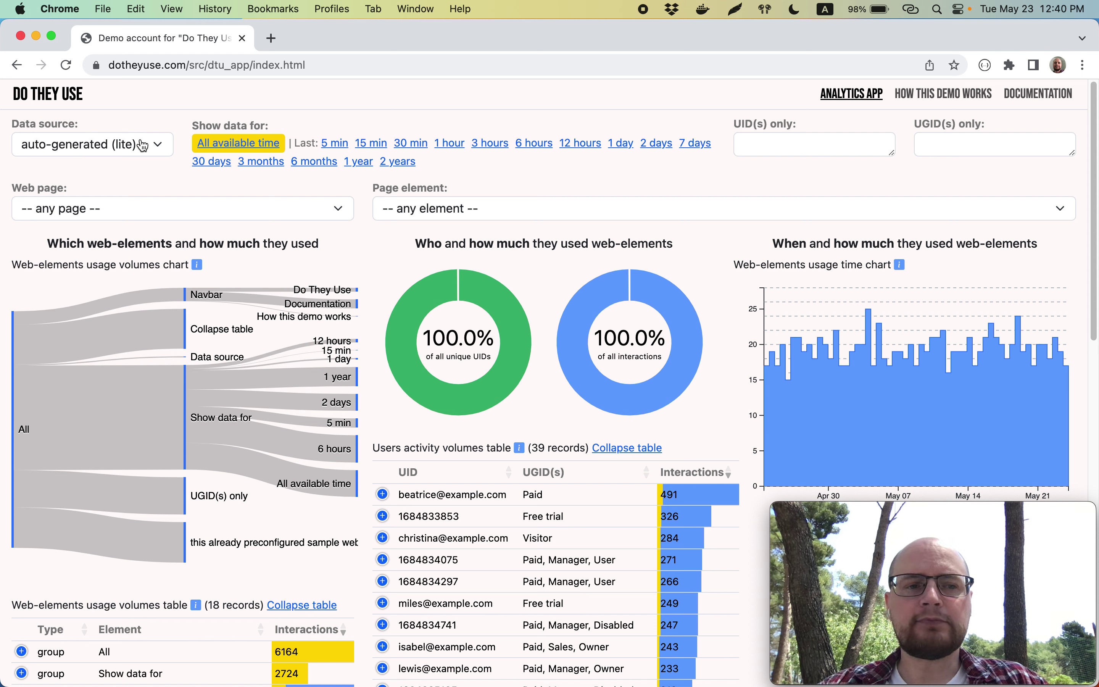
# - Review the available data sources without changing the auto-generated (lite) selection
pyautogui.click(160, 148)
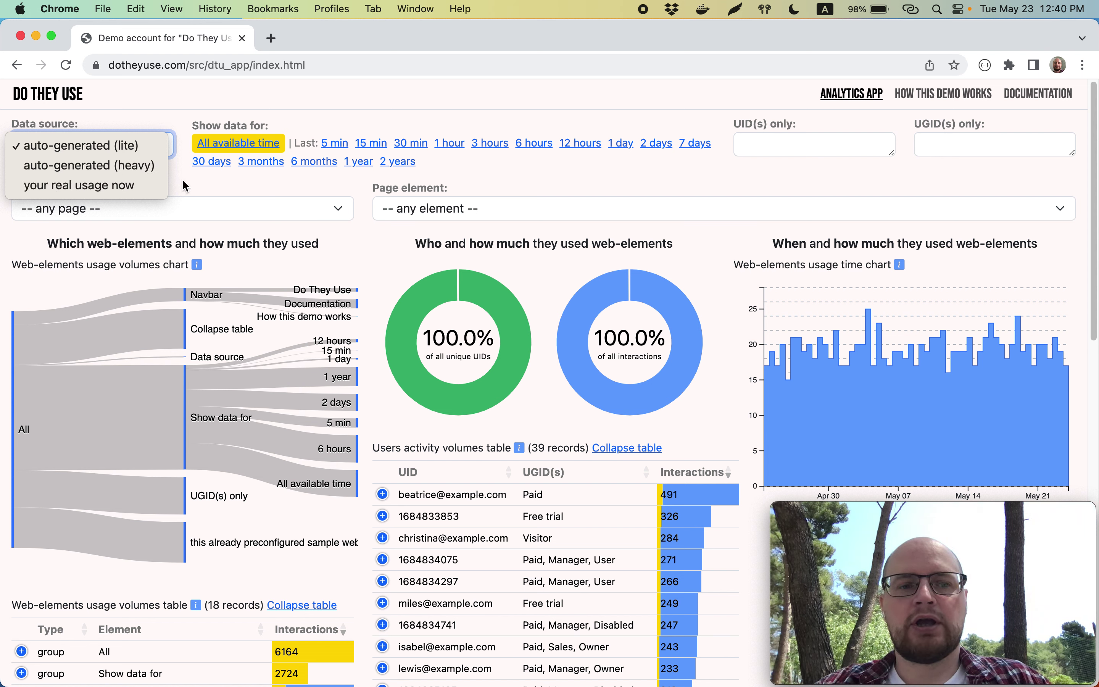
pyautogui.click(222, 190)
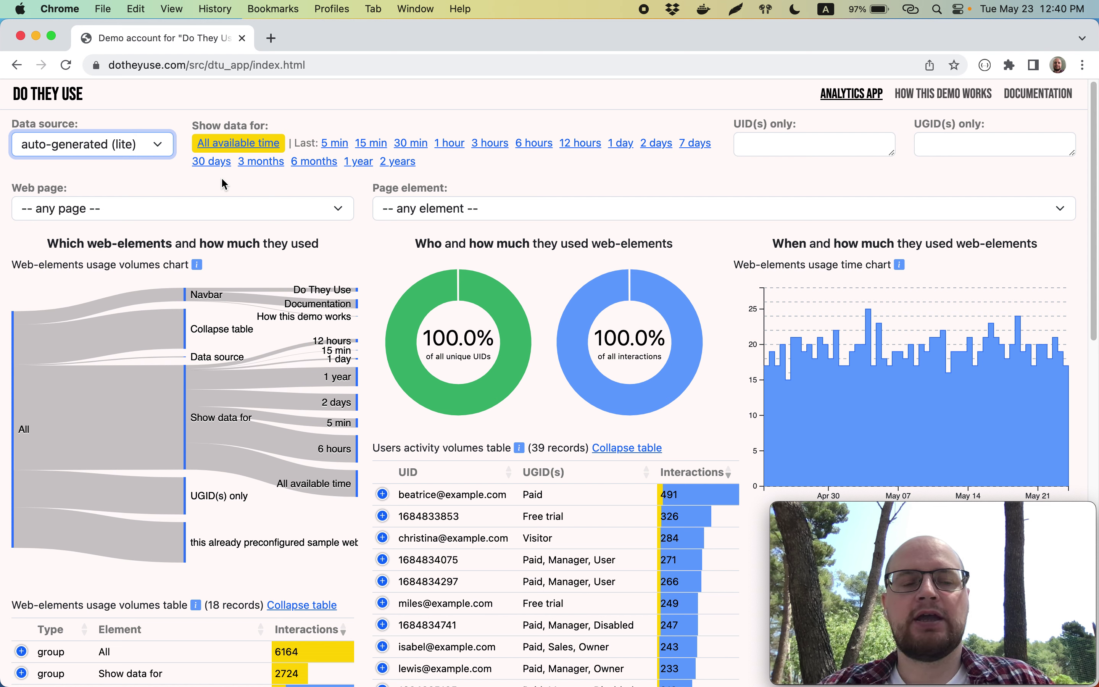
pyautogui.click(308, 185)
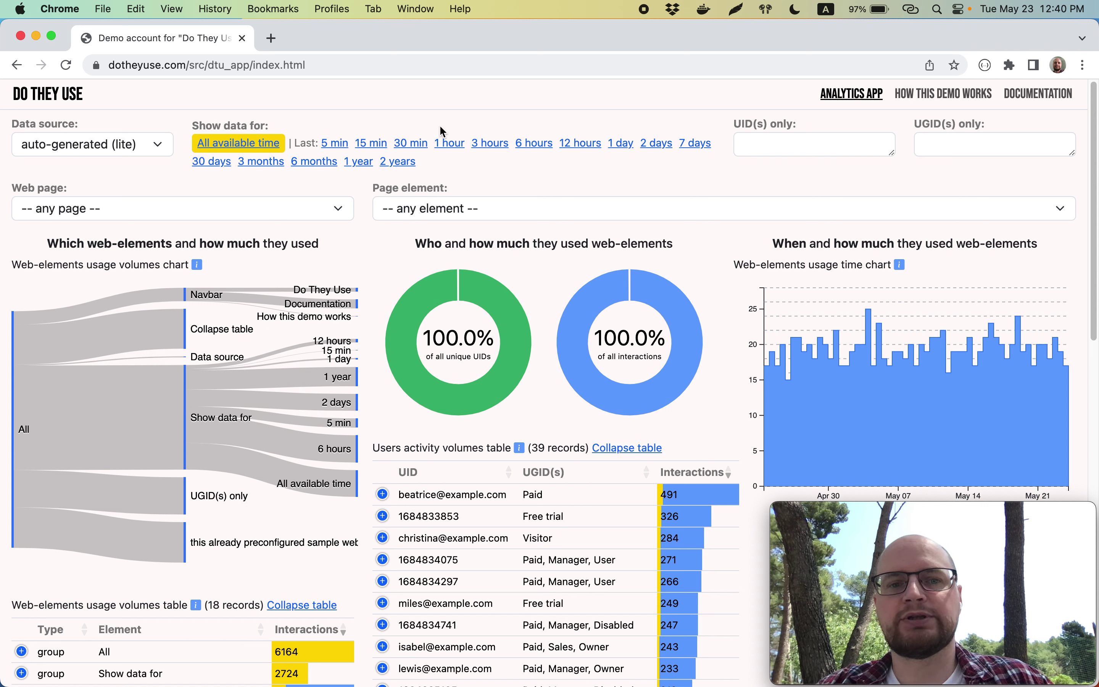
# - Filter the dashboard to the last 30 min, and switch the period to the last 2 days
pyautogui.click(411, 144)
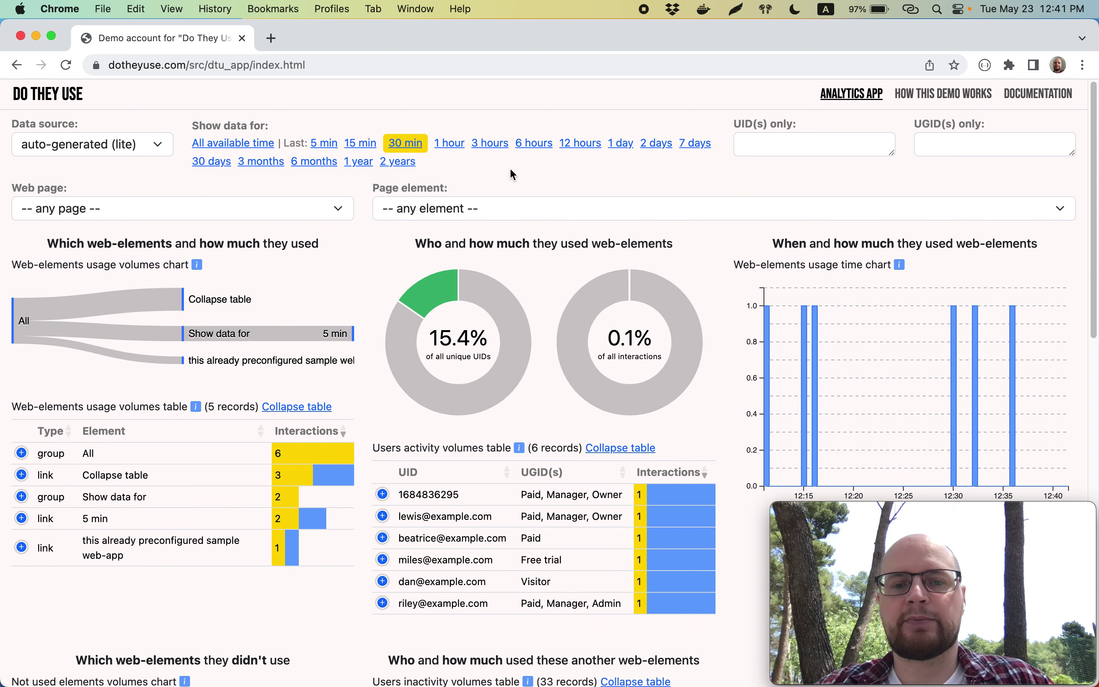
pyautogui.click(654, 147)
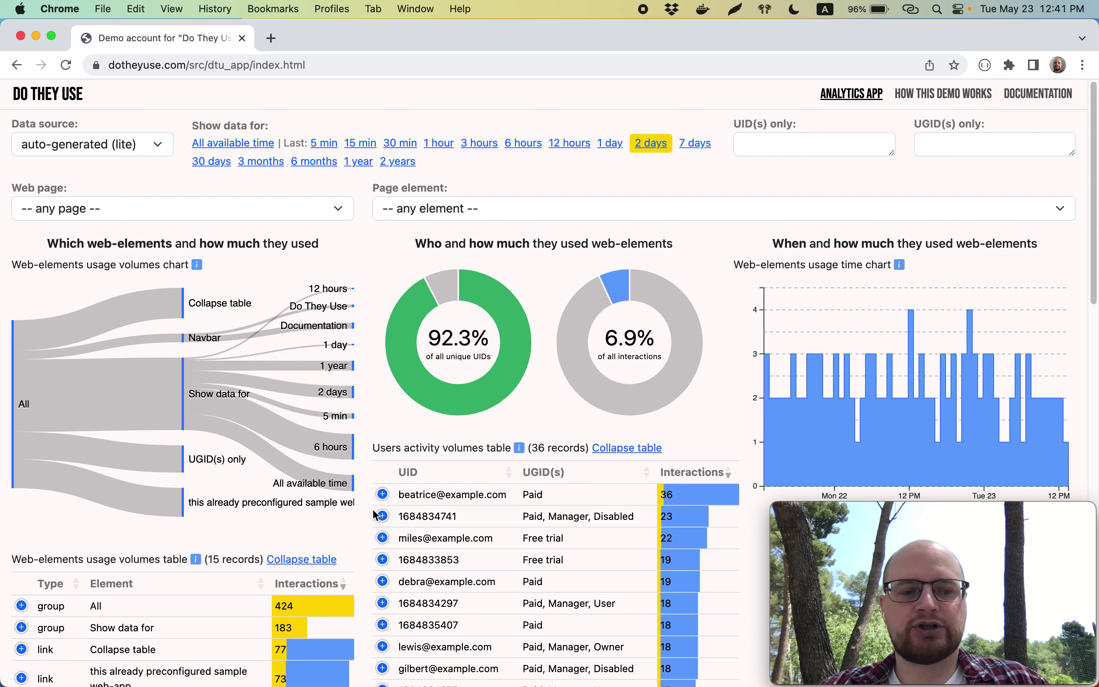
# - Examine the web-elements usage chart and table for the least used links, such as 12 hours and 1 day
pyautogui.scroll(-6, 131, 542)
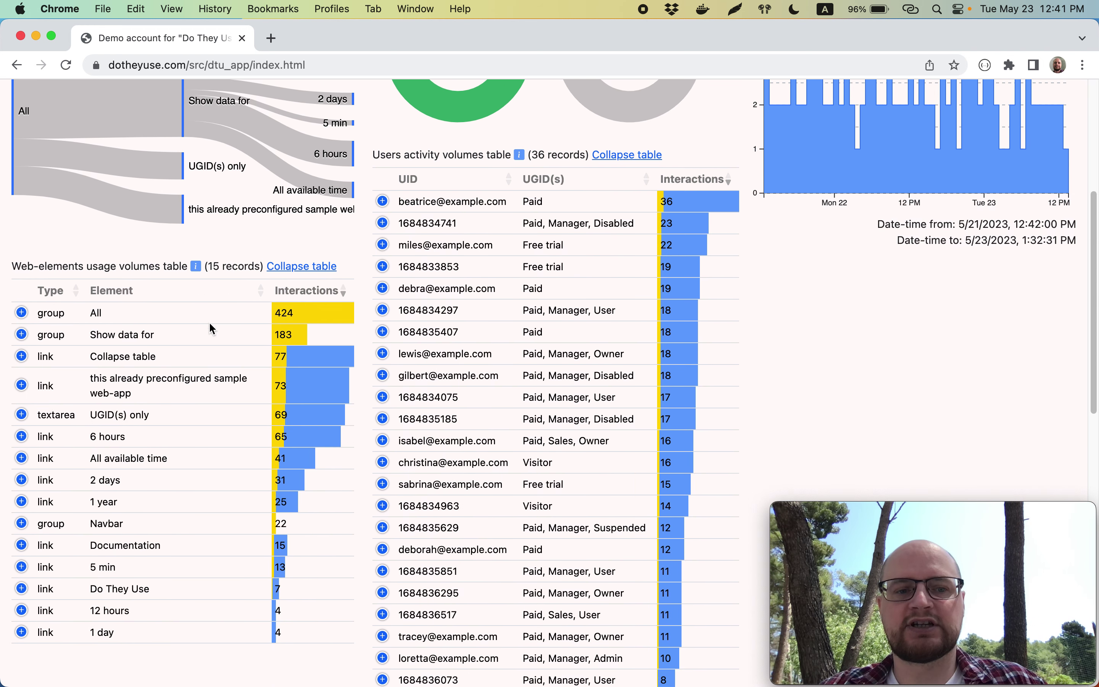
pyautogui.scroll(4, 175, 280)
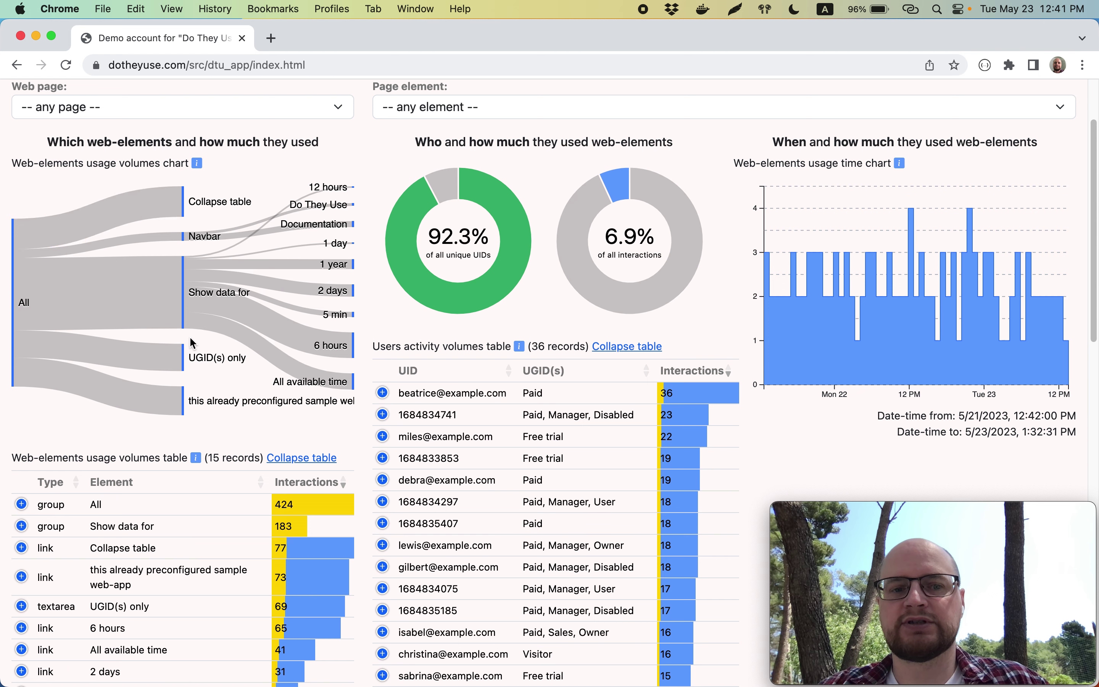
pyautogui.scroll(2, 193, 343)
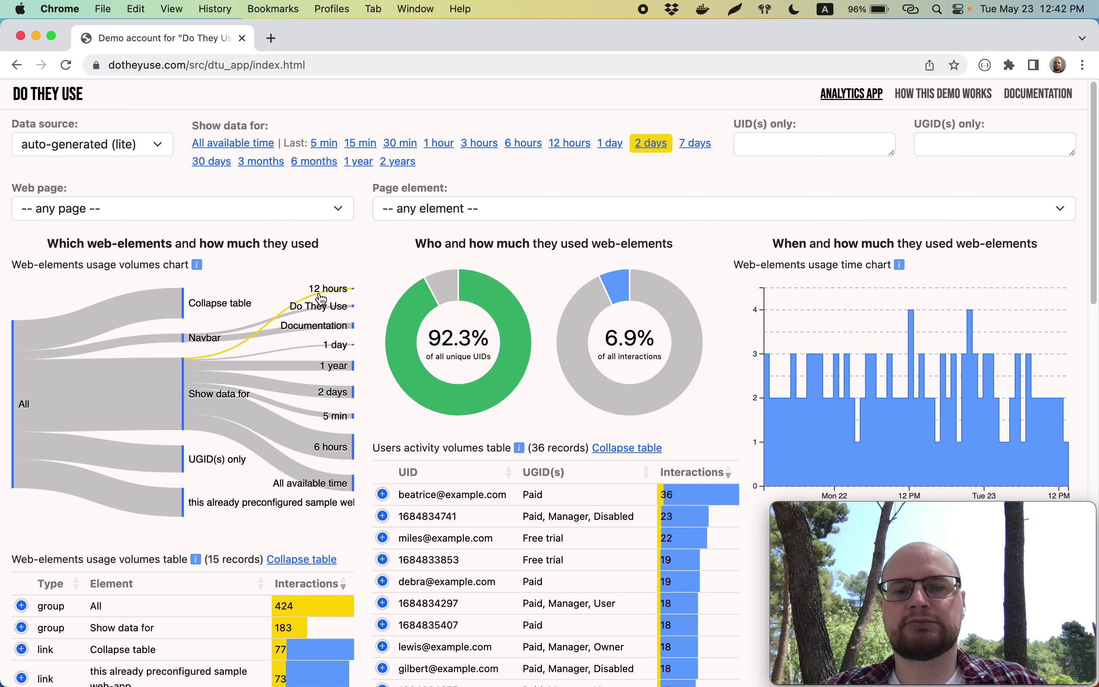
pyautogui.moveTo(322, 299)
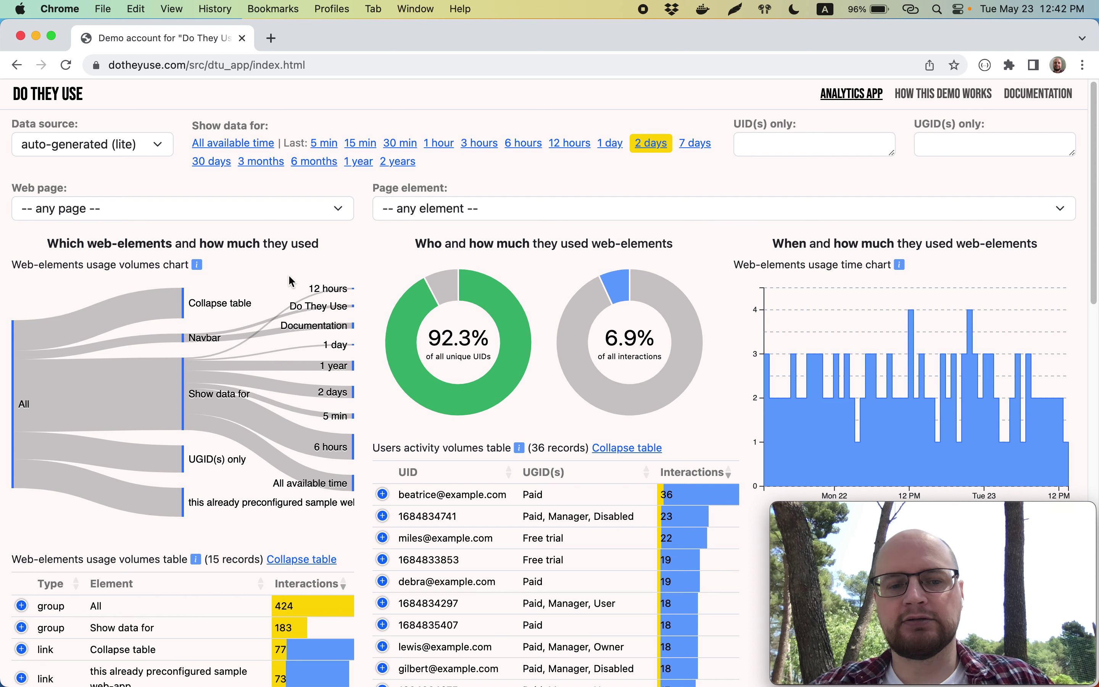
pyautogui.scroll(-10, 291, 281)
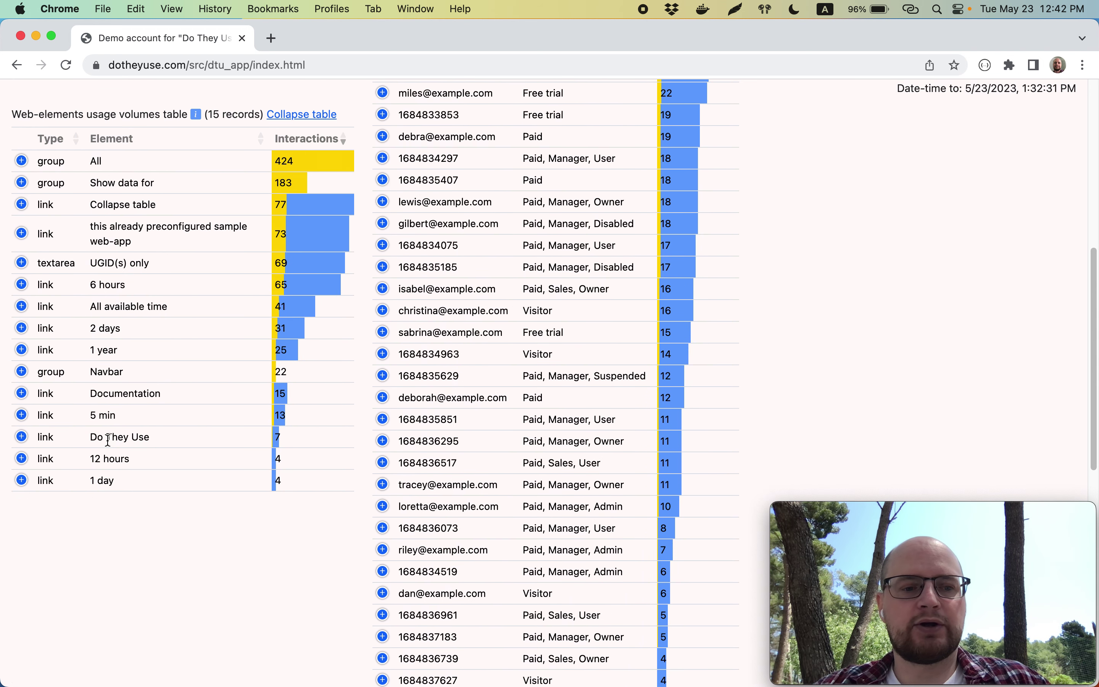
pyautogui.moveTo(87, 459); pyautogui.dragTo(294, 456)
pyautogui.click(278, 458)
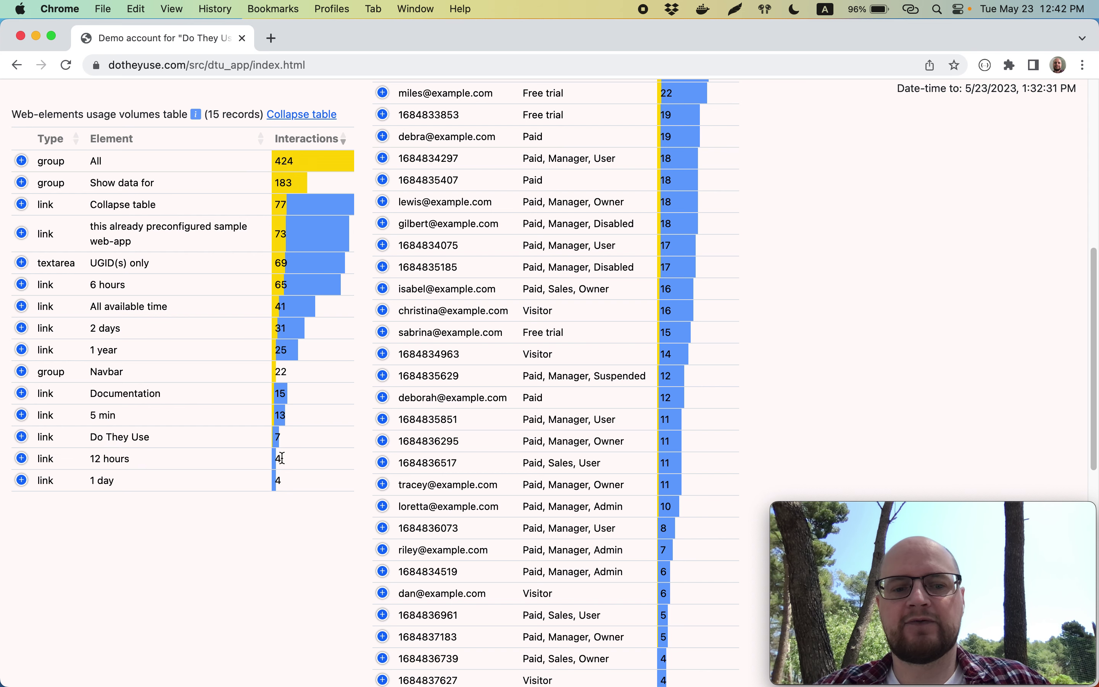
pyautogui.scroll(10, 287, 459)
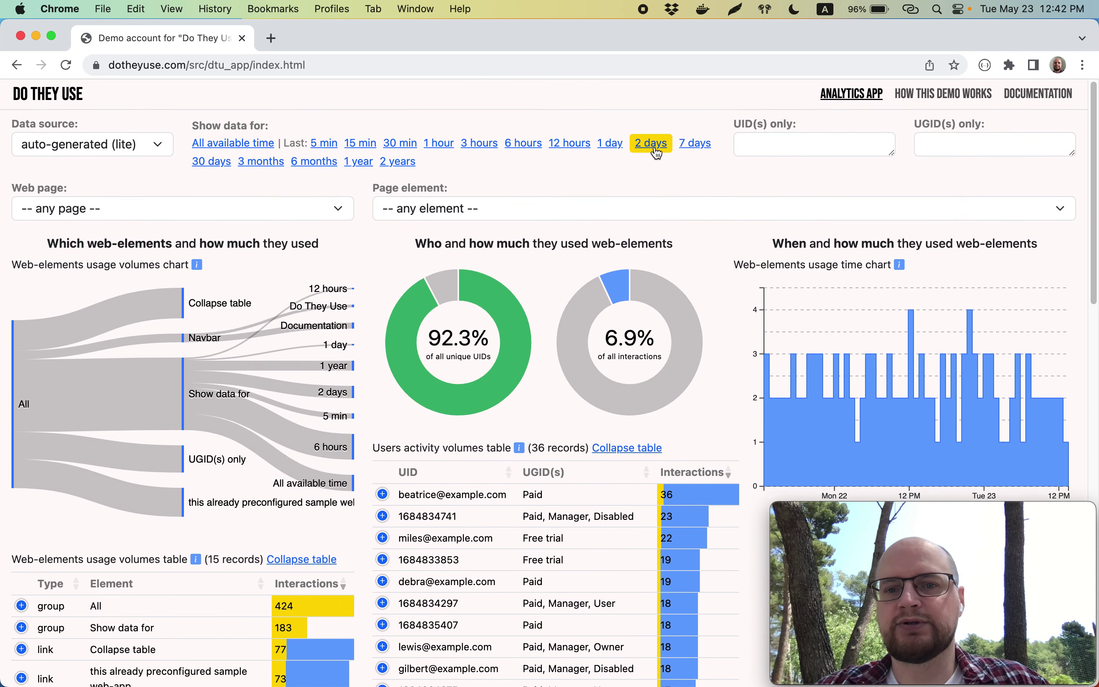
pyautogui.scroll(-5, 295, 586)
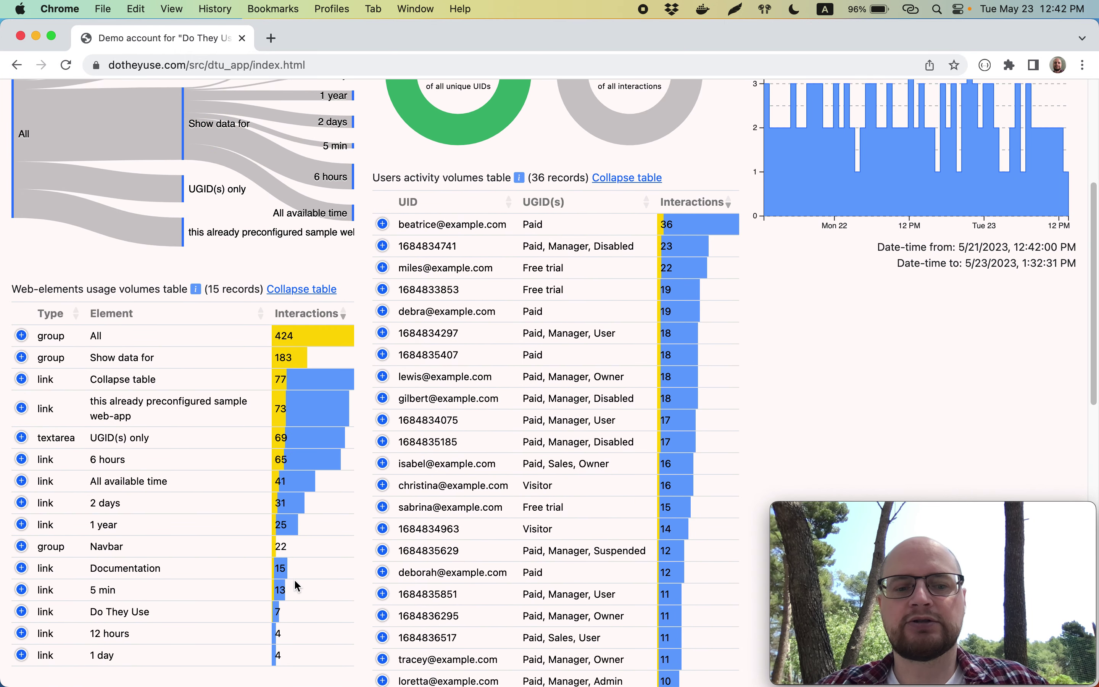
pyautogui.moveTo(90, 623); pyautogui.dragTo(129, 631)
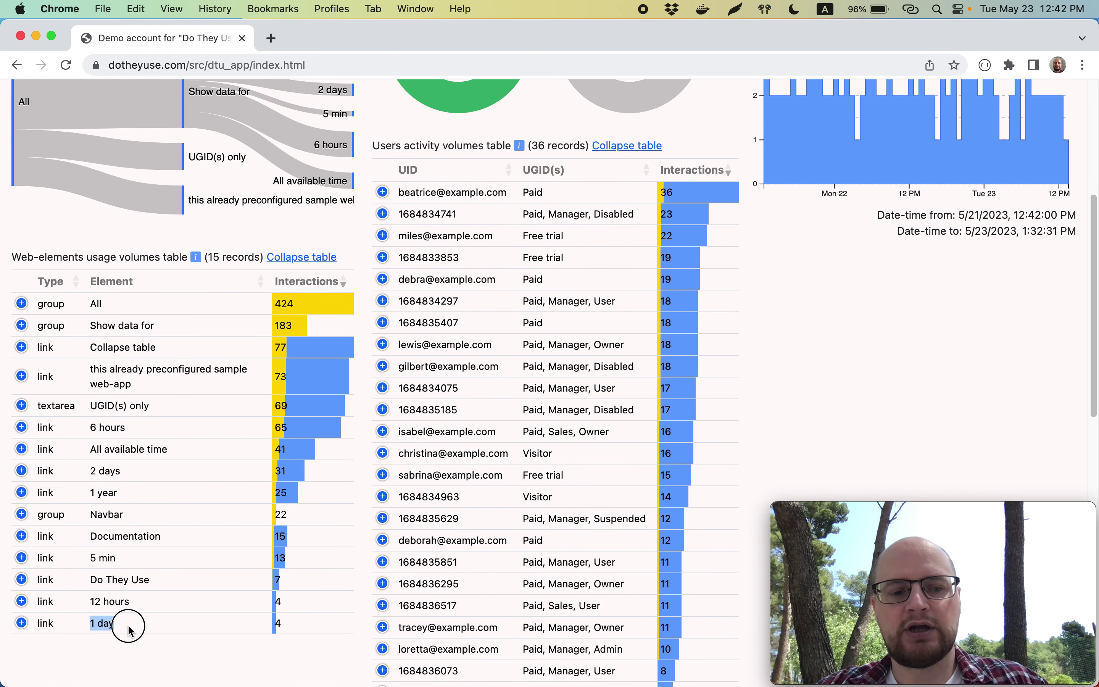
pyautogui.click(164, 617)
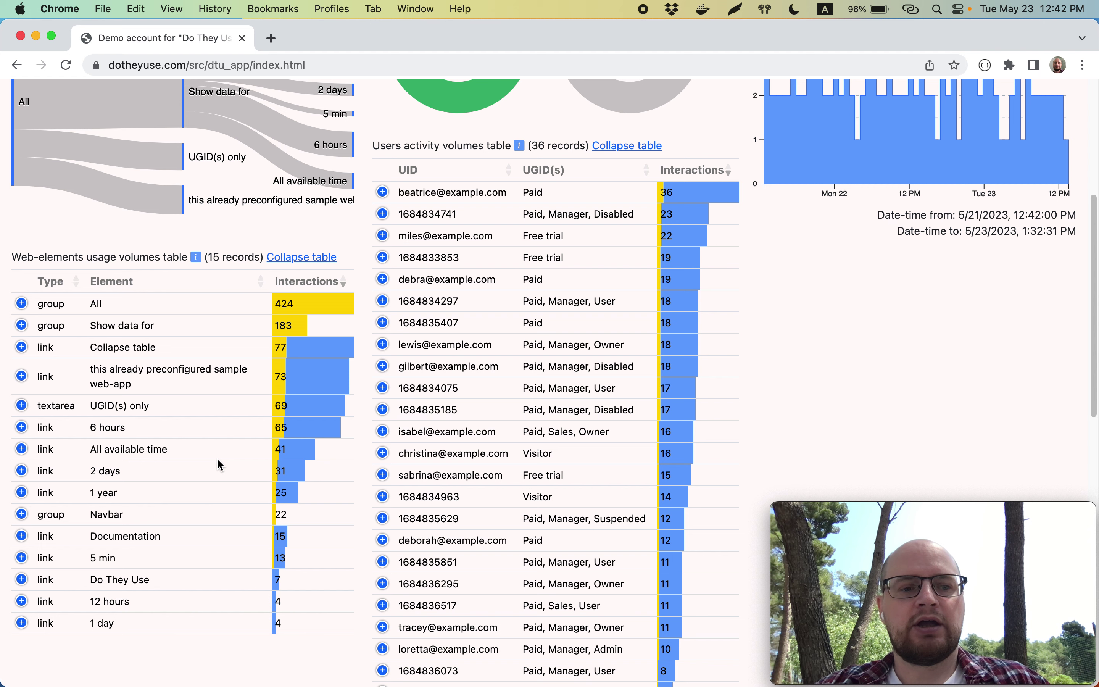
# - Sort the web-elements usage volumes table by ascending interactions and return it to descending order
pyautogui.scroll(2, 216, 458)
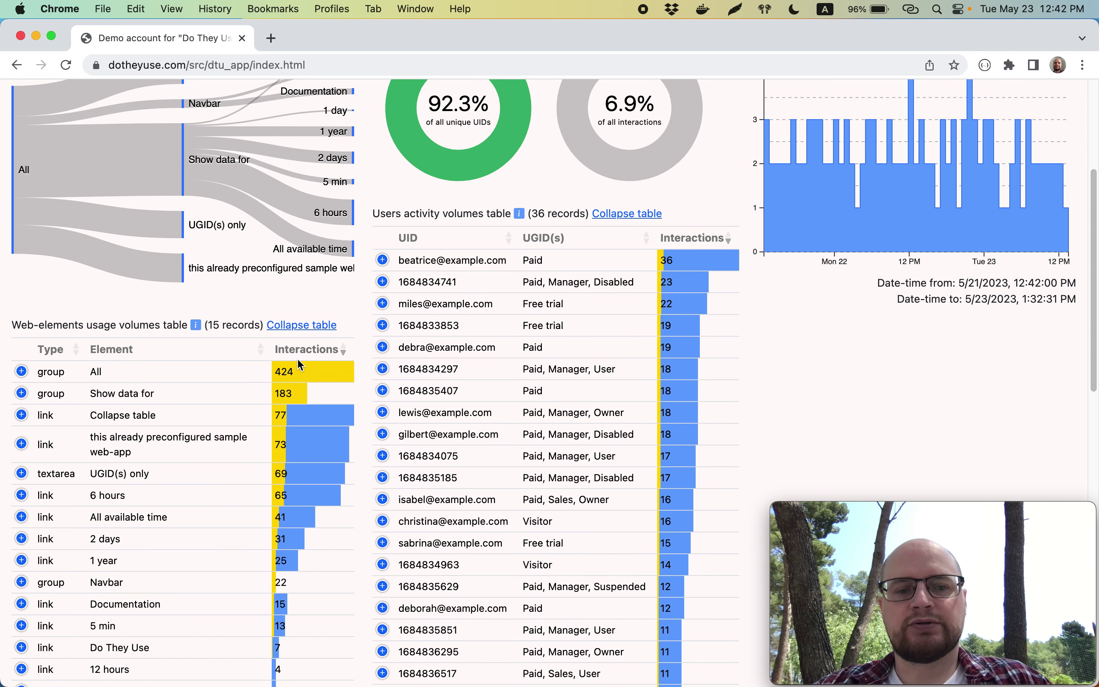
pyautogui.click(317, 358)
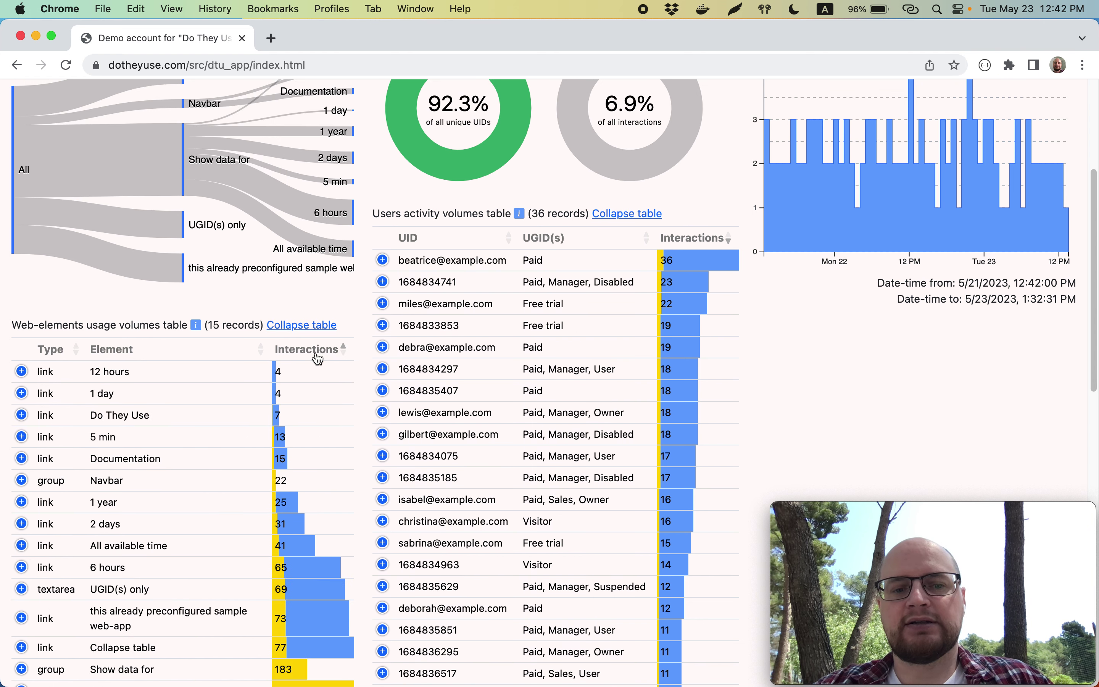
pyautogui.scroll(2, 291, 395)
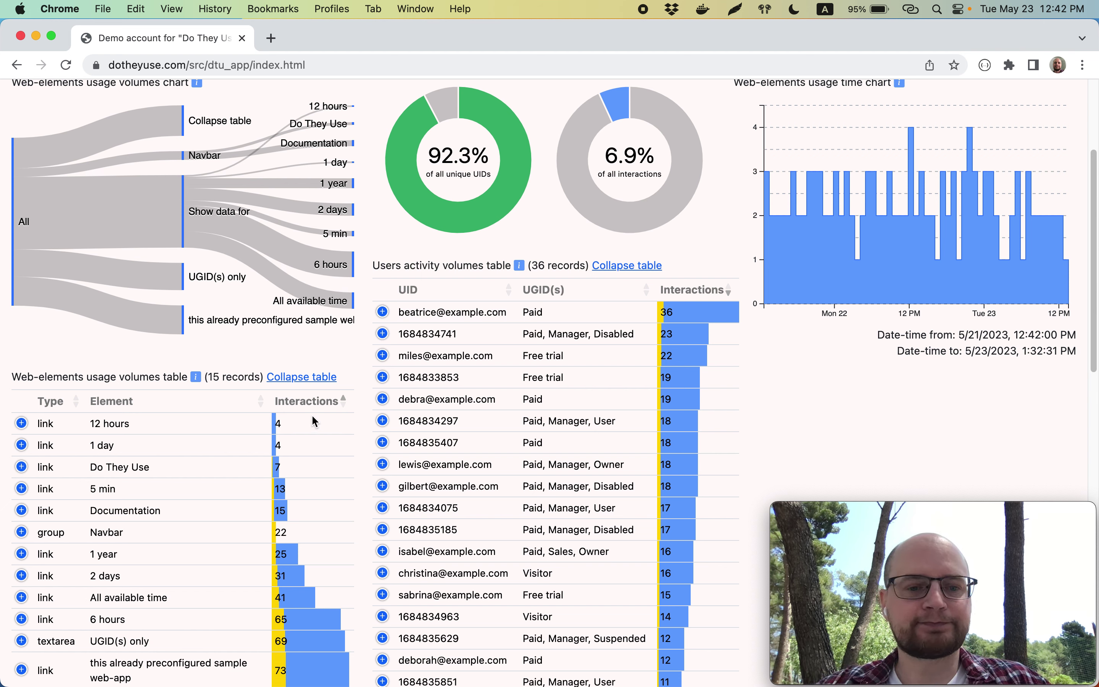
pyautogui.click(316, 402)
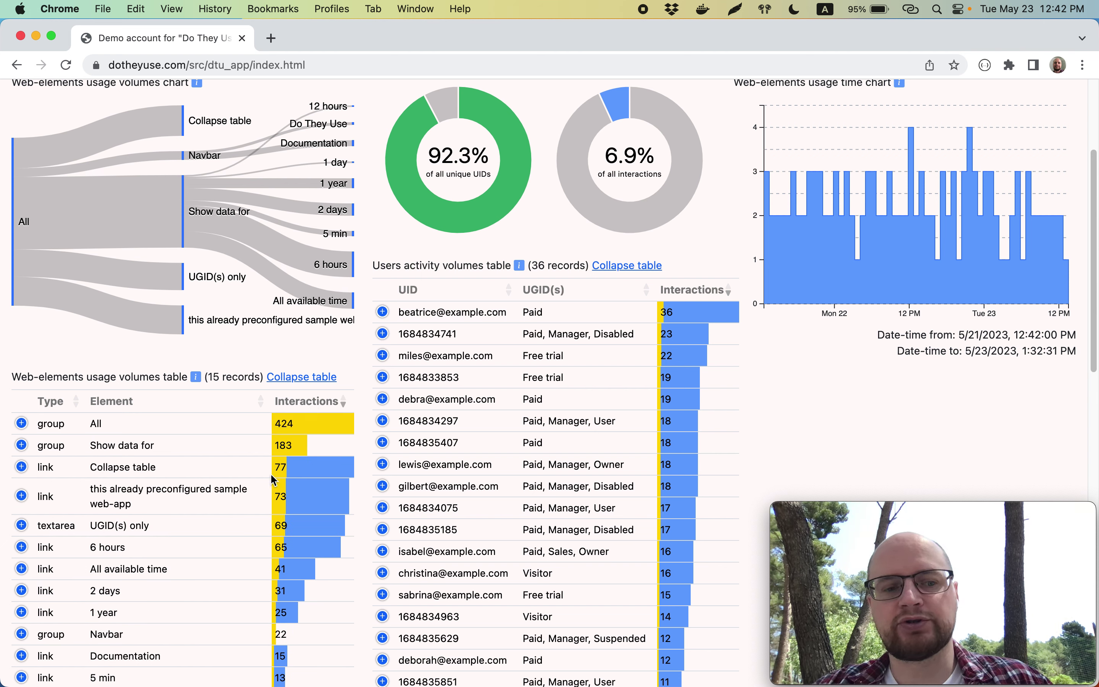
# - Expand the Collapse table and 12 hours rows of the web-elements usage volumes table to read their percentage comparisons
pyautogui.scroll(5, 278, 514)
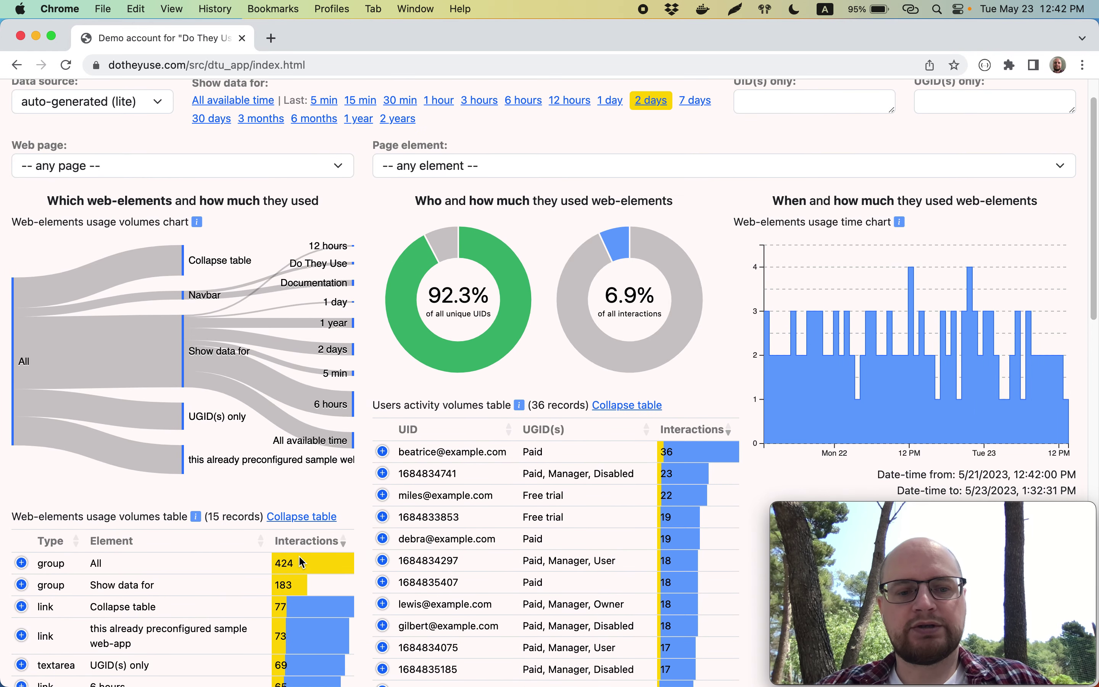
pyautogui.scroll(-4, 301, 562)
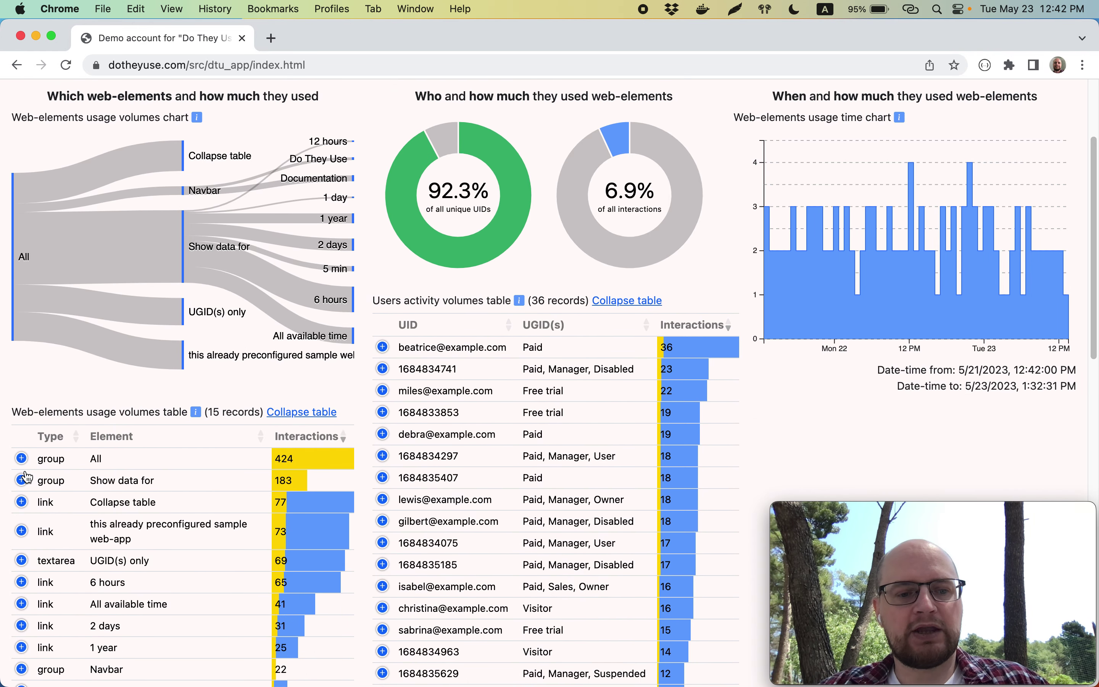
pyautogui.click(21, 502)
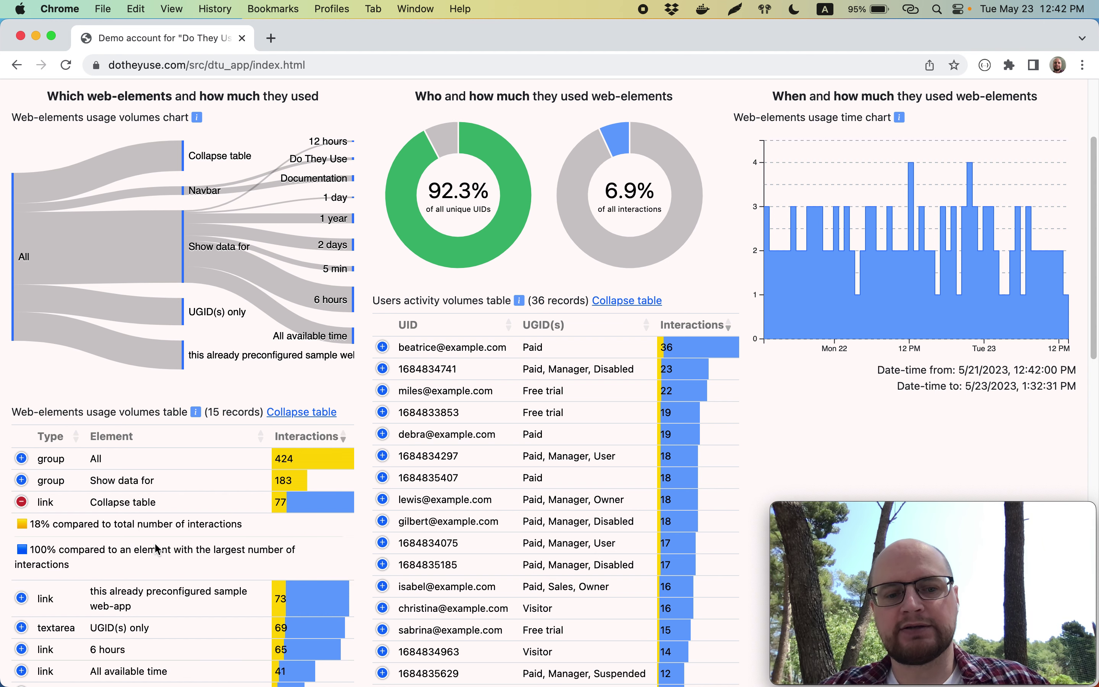
pyautogui.scroll(-2, 155, 550)
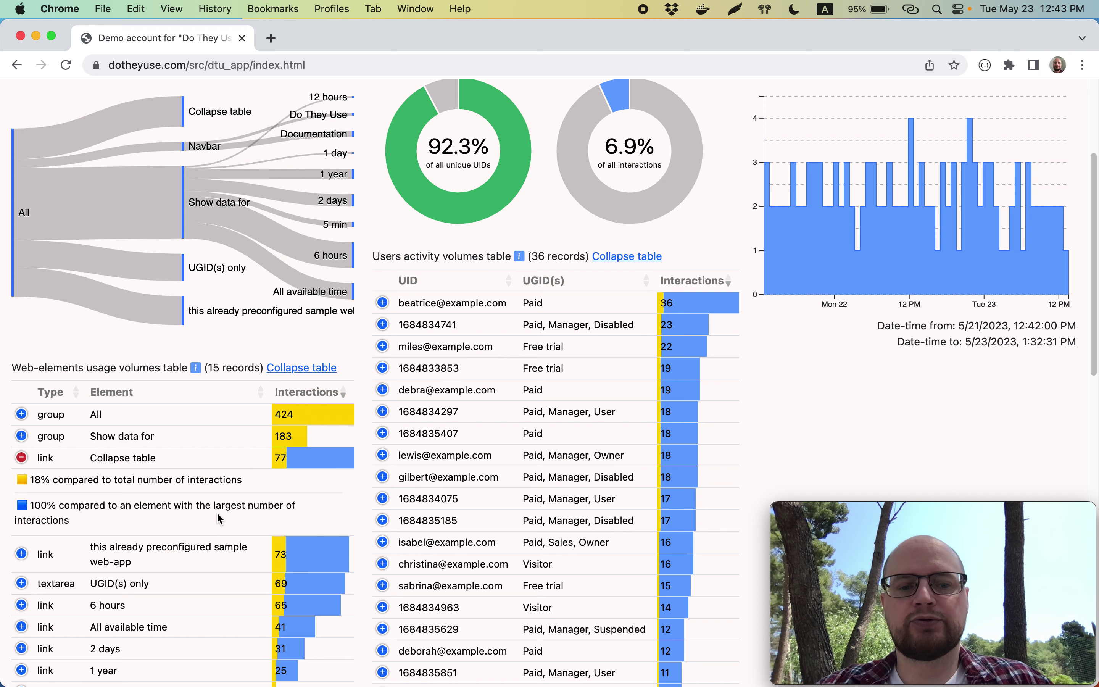
pyautogui.scroll(-5, 195, 513)
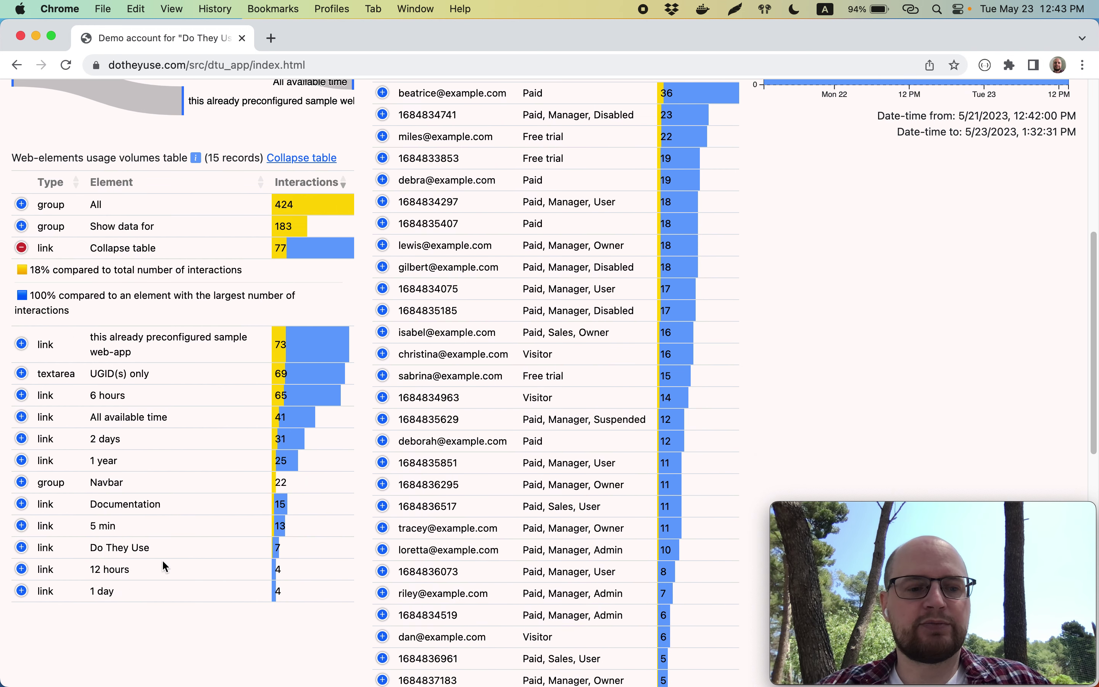
pyautogui.click(22, 569)
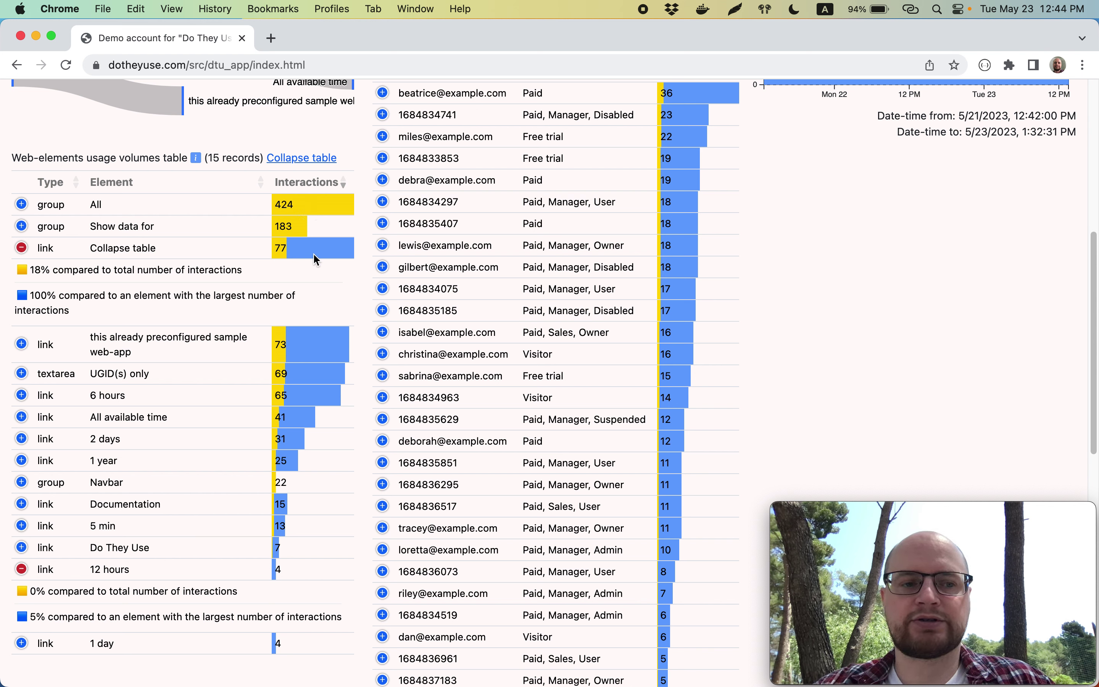
# - Review the user and interaction donut charts, and change the displayed period to the last 7 days
pyautogui.scroll(10, 198, 257)
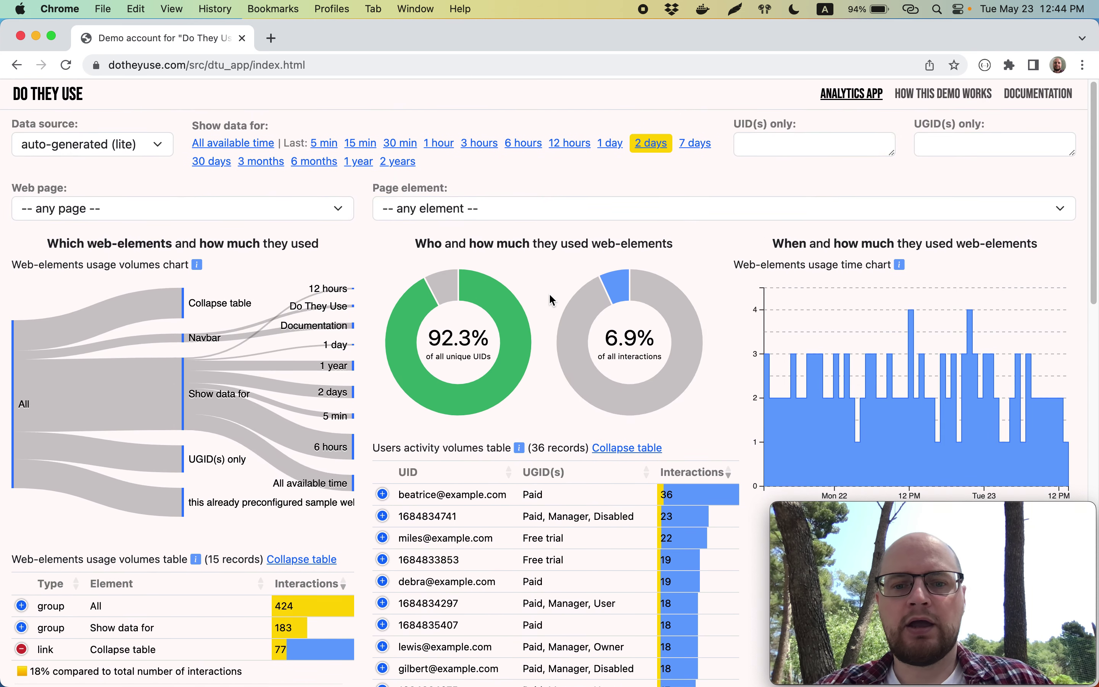
pyautogui.scroll(-1, 583, 358)
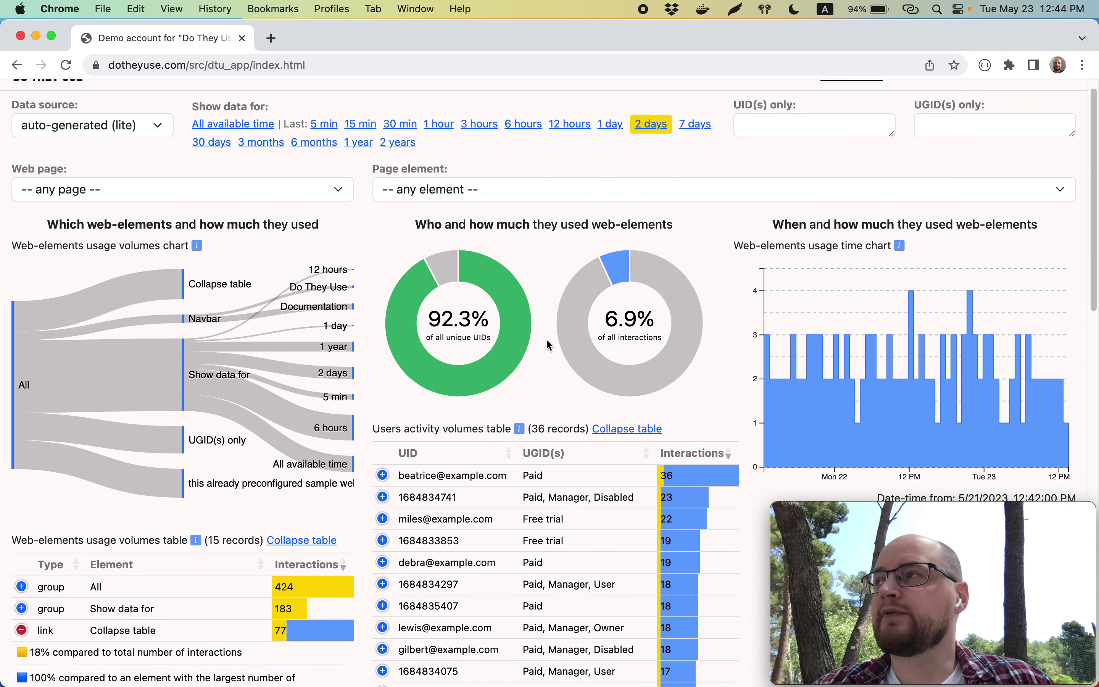
pyautogui.scroll(-5, 546, 341)
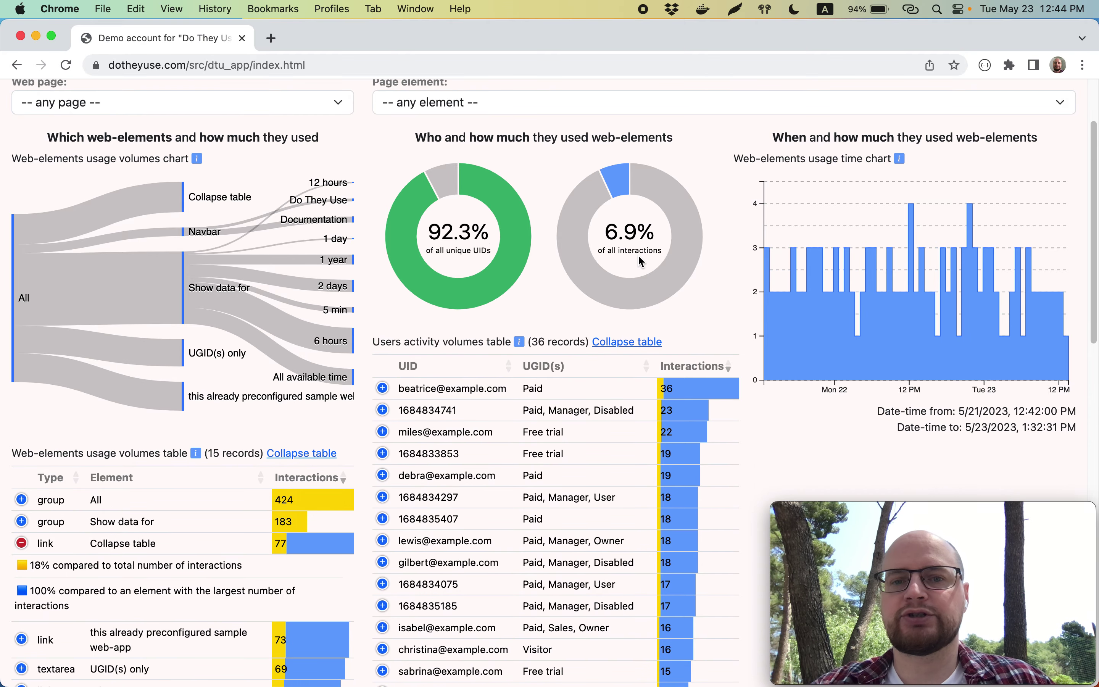
pyautogui.scroll(6, 638, 254)
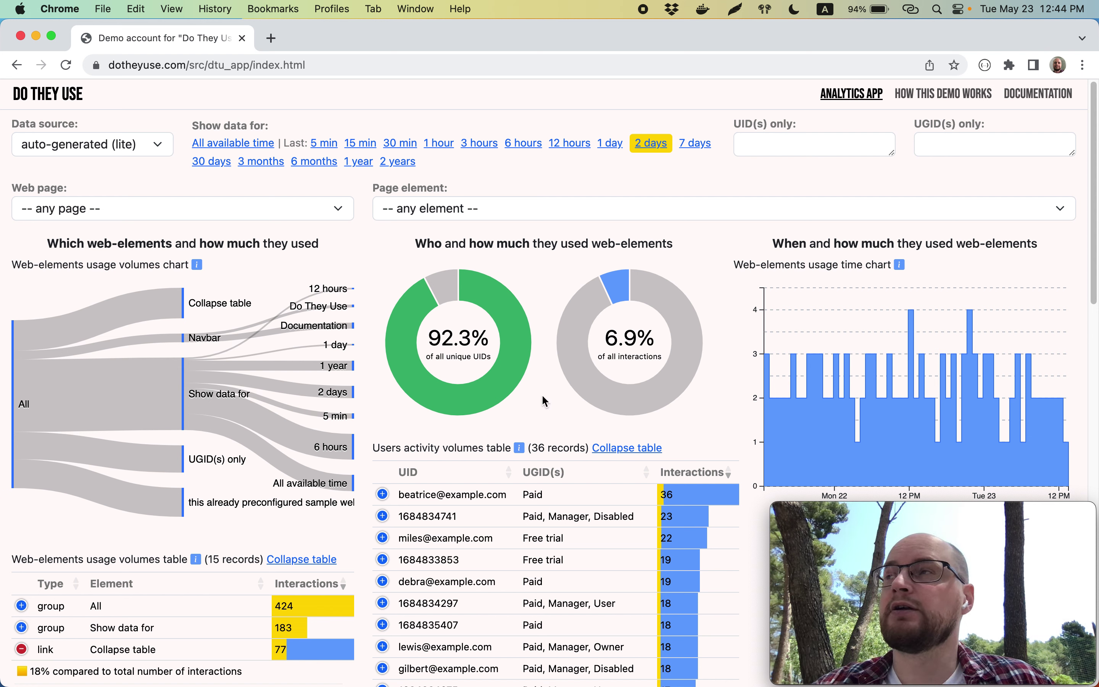
pyautogui.moveTo(545, 401)
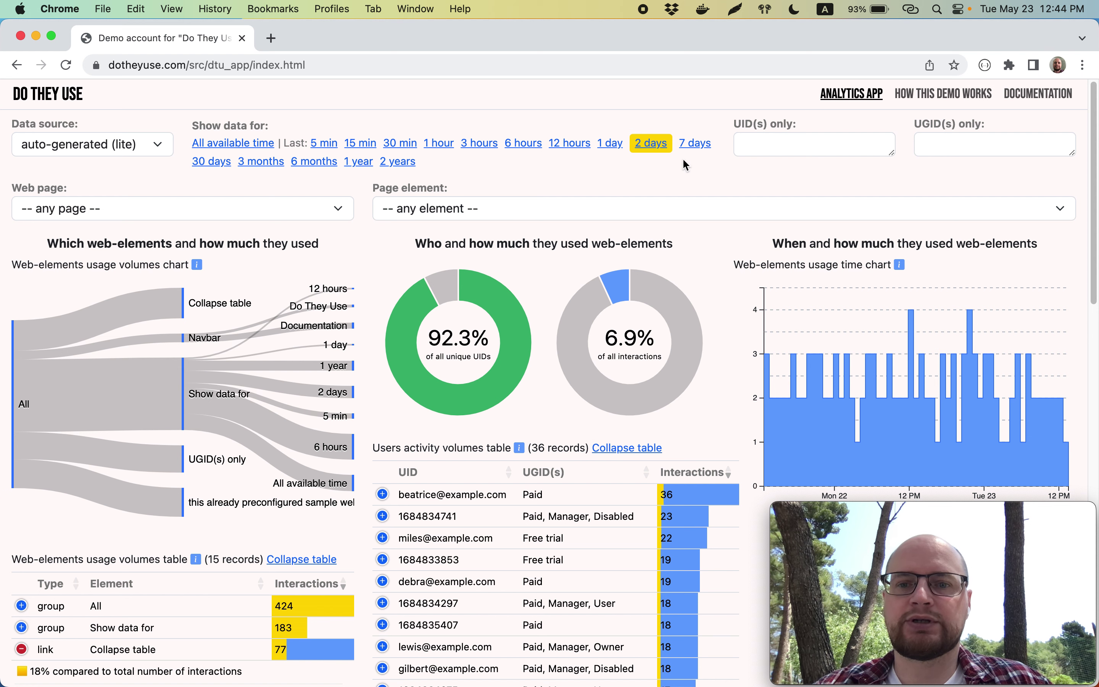
pyautogui.click(700, 148)
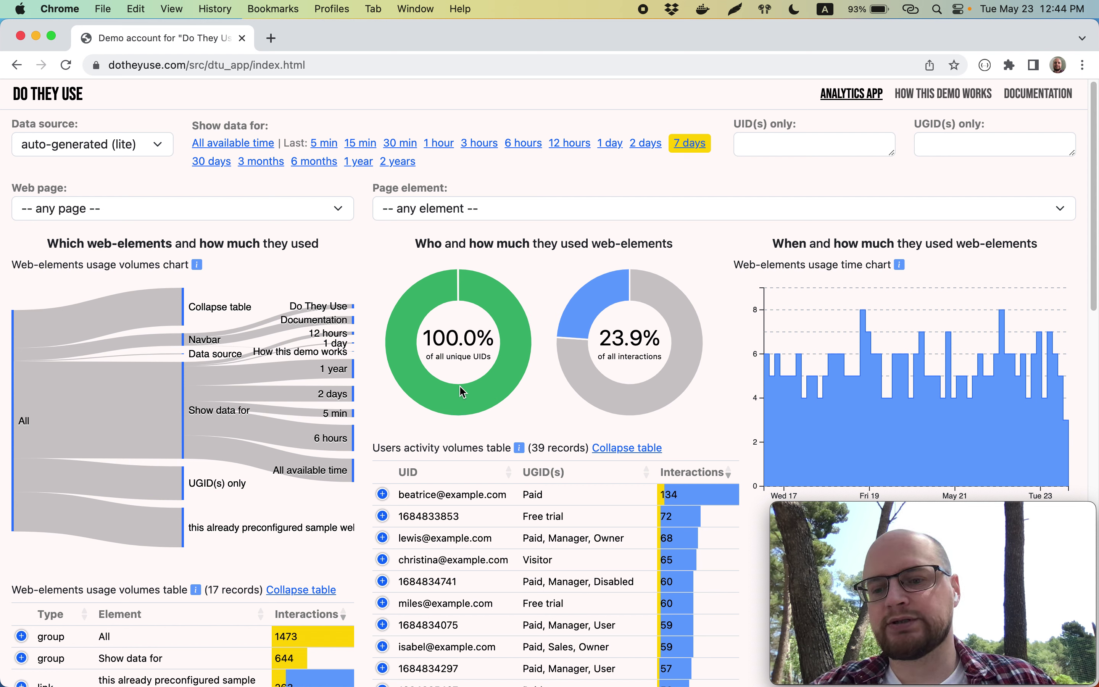
pyautogui.scroll(-4, 463, 400)
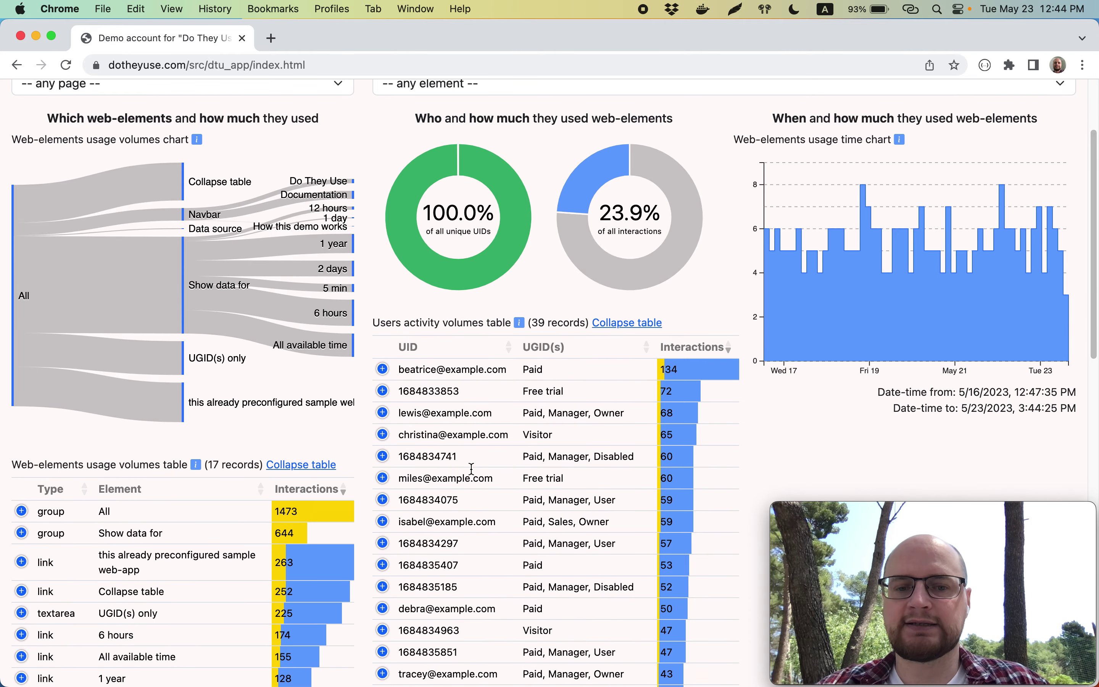
# - Examine the users activity volumes table, comparing e-mail and numeric UIDs among the listed users
pyautogui.scroll(-4, 489, 477)
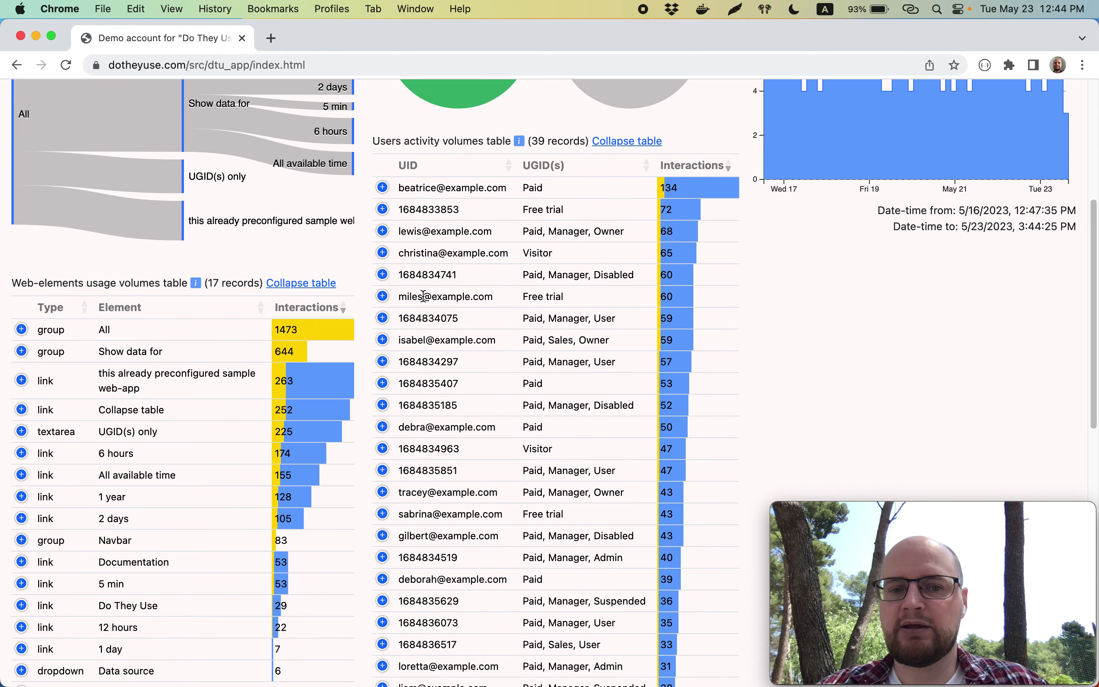
pyautogui.moveTo(399, 296); pyautogui.dragTo(500, 294)
pyautogui.click(498, 298)
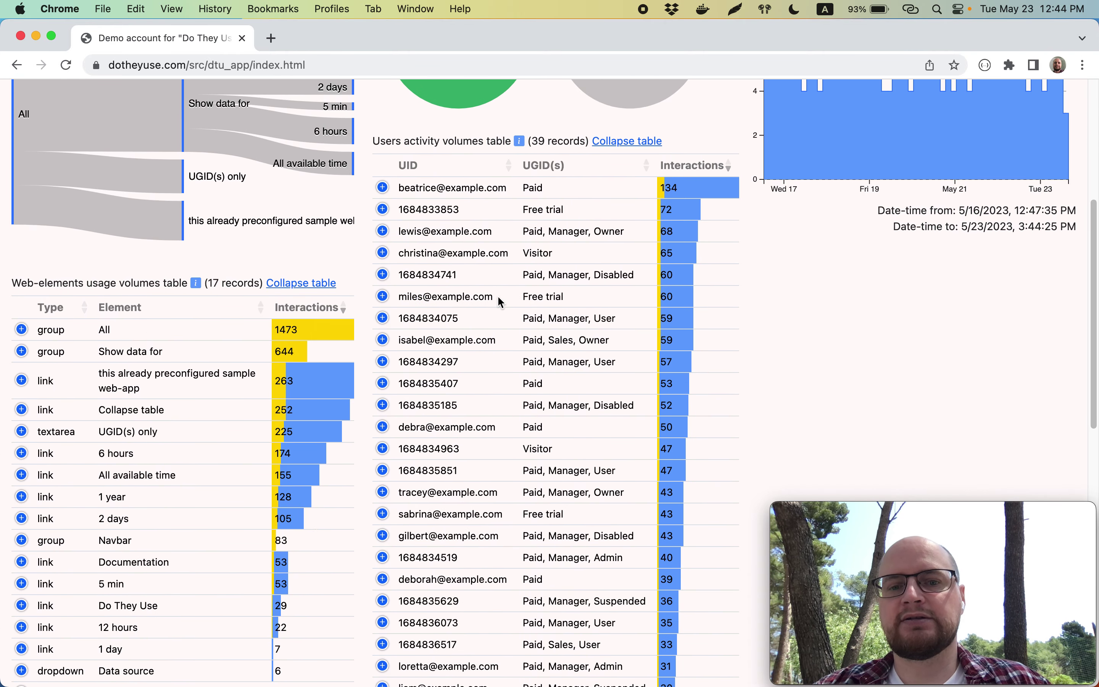
pyautogui.doubleClick(404, 318)
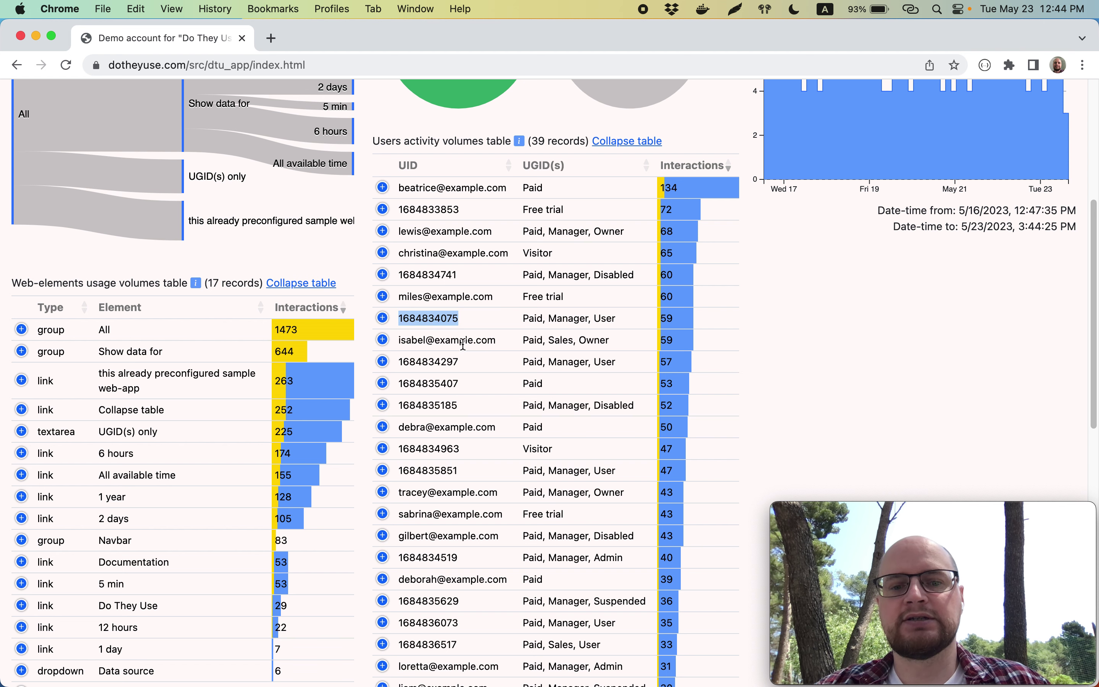
pyautogui.scroll(1, 465, 352)
pyautogui.click(480, 339)
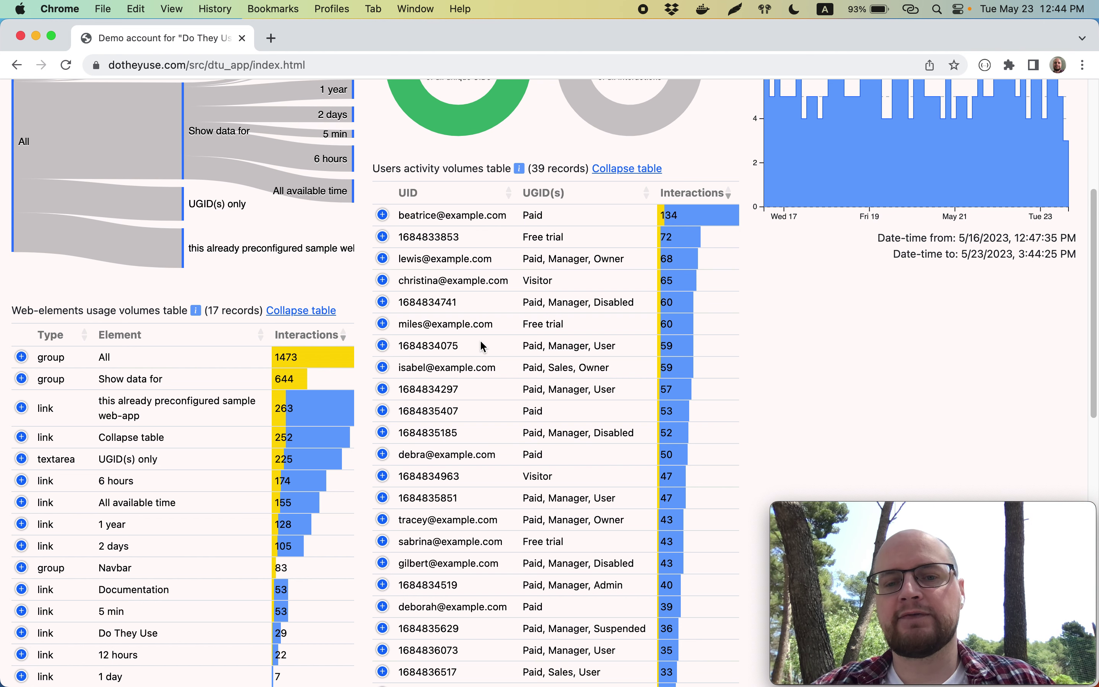
# - Review the usage time chart alongside the web-element and user charts for the last 7 days
pyautogui.scroll(1, 480, 339)
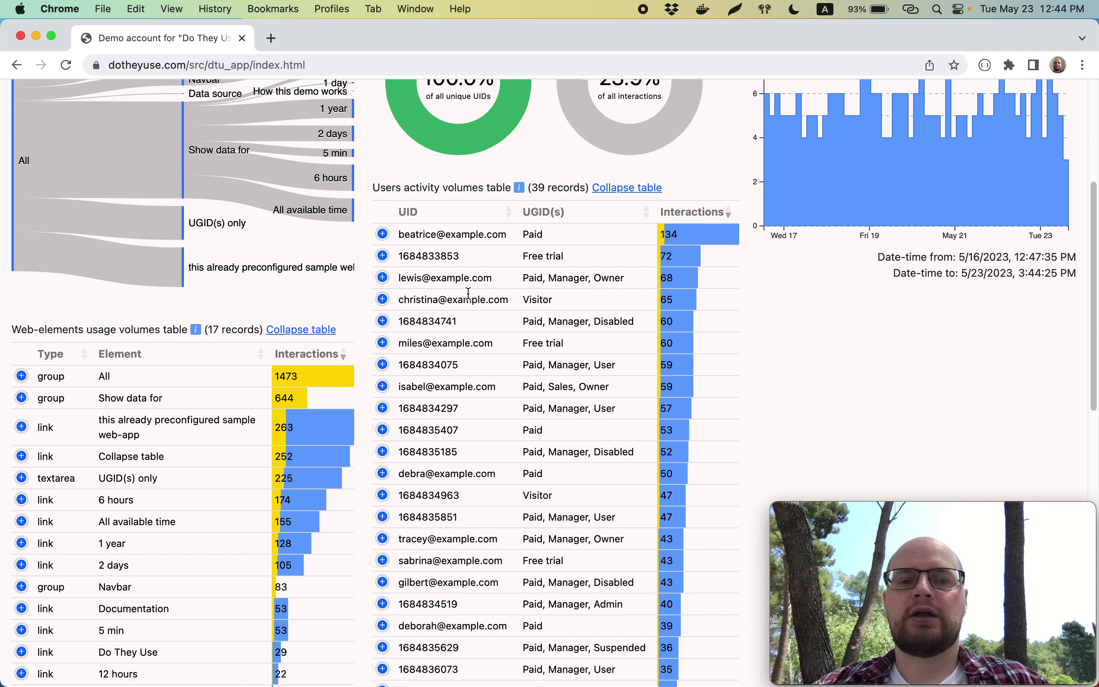
pyautogui.scroll(4, 554, 424)
pyautogui.scroll(6, 555, 424)
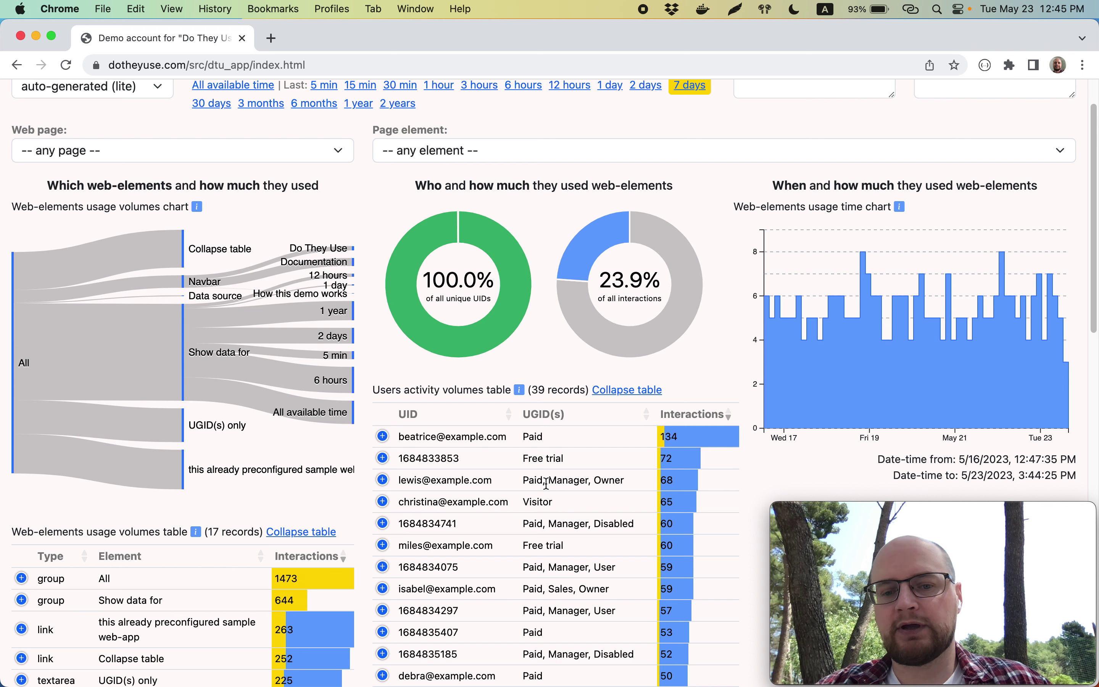
pyautogui.scroll(2, 547, 484)
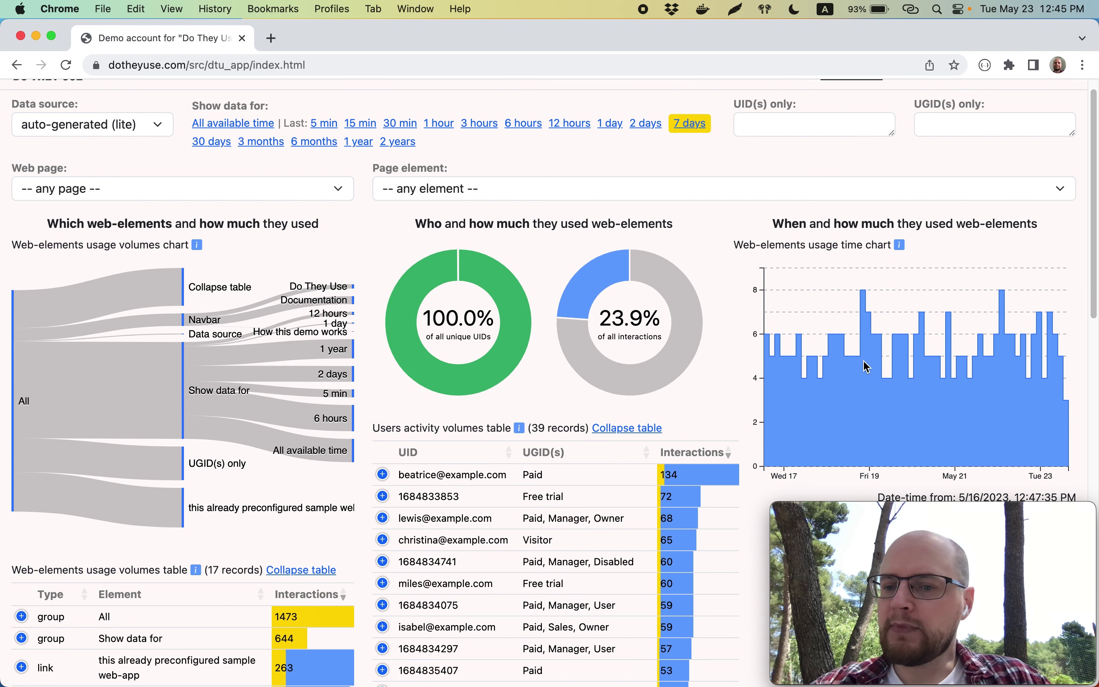
pyautogui.scroll(-3, 875, 391)
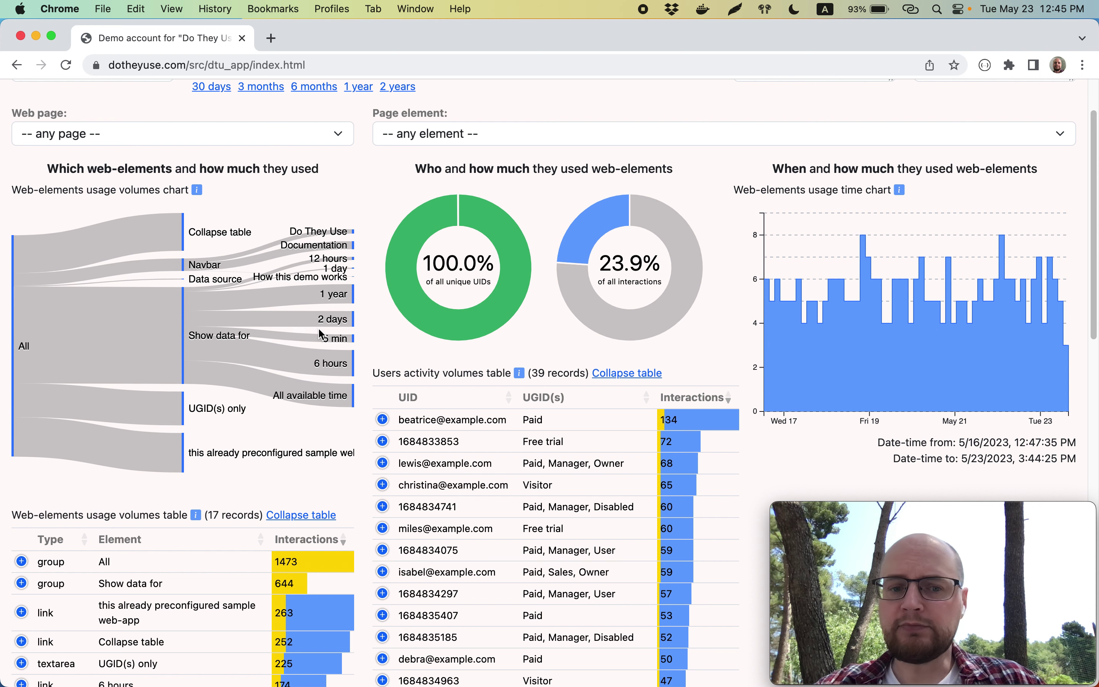
pyautogui.scroll(3, 812, 345)
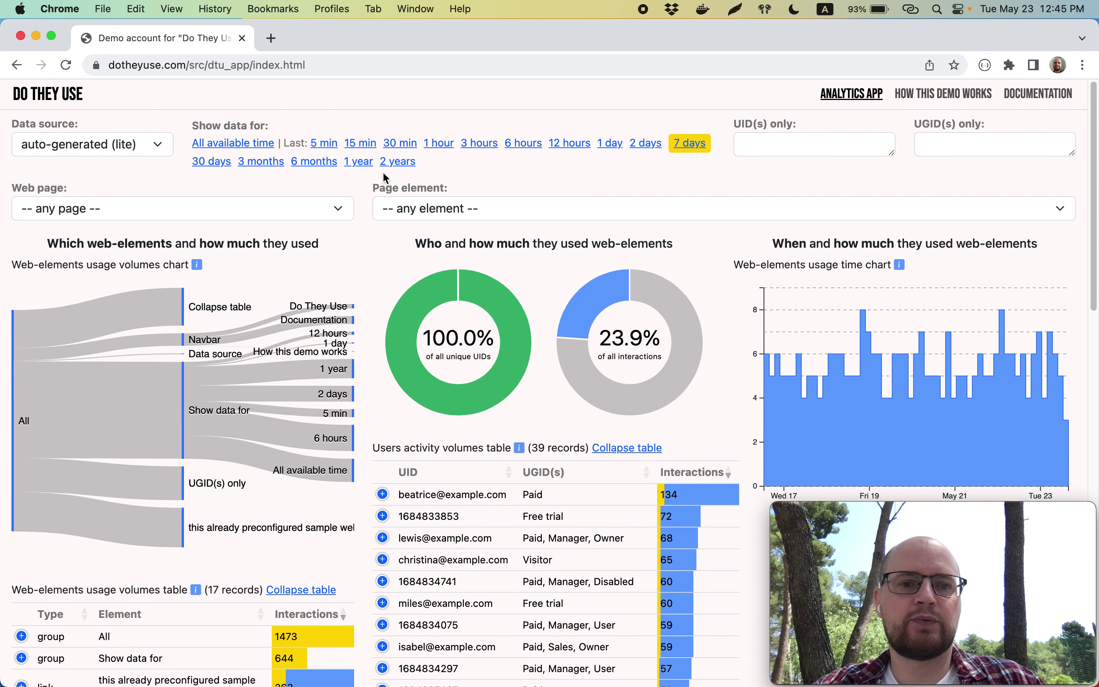
# - Compare the dashboard for the last 5 minutes, last 15 minutes and all available time, ending on the last 15 minutes
pyautogui.click(327, 145)
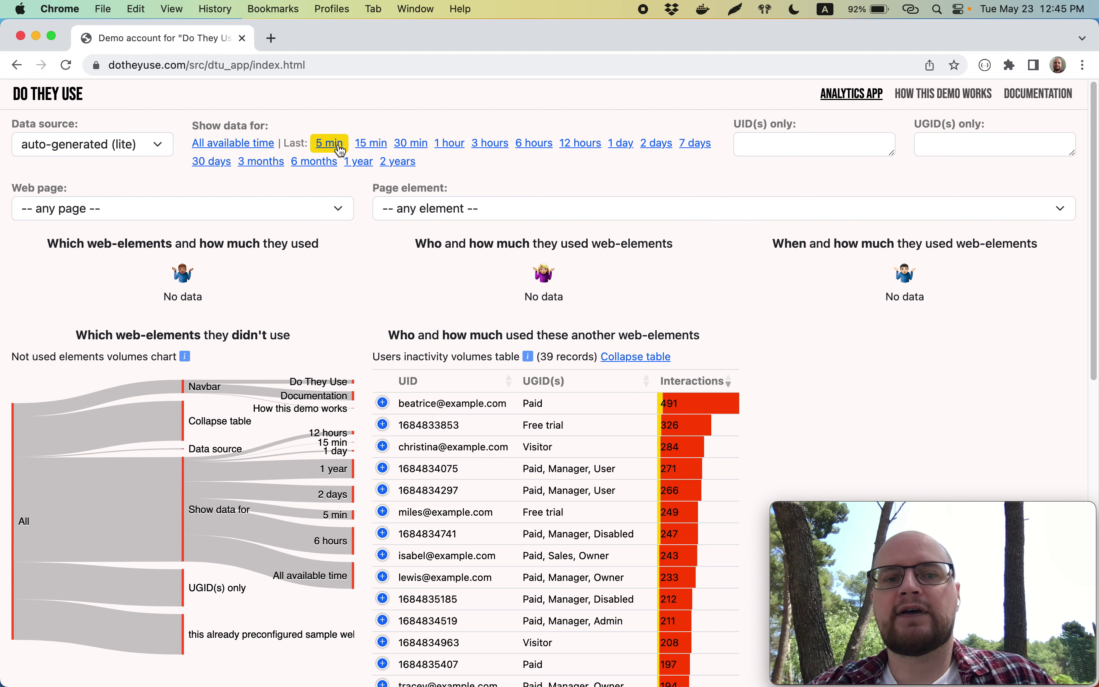
pyautogui.click(368, 144)
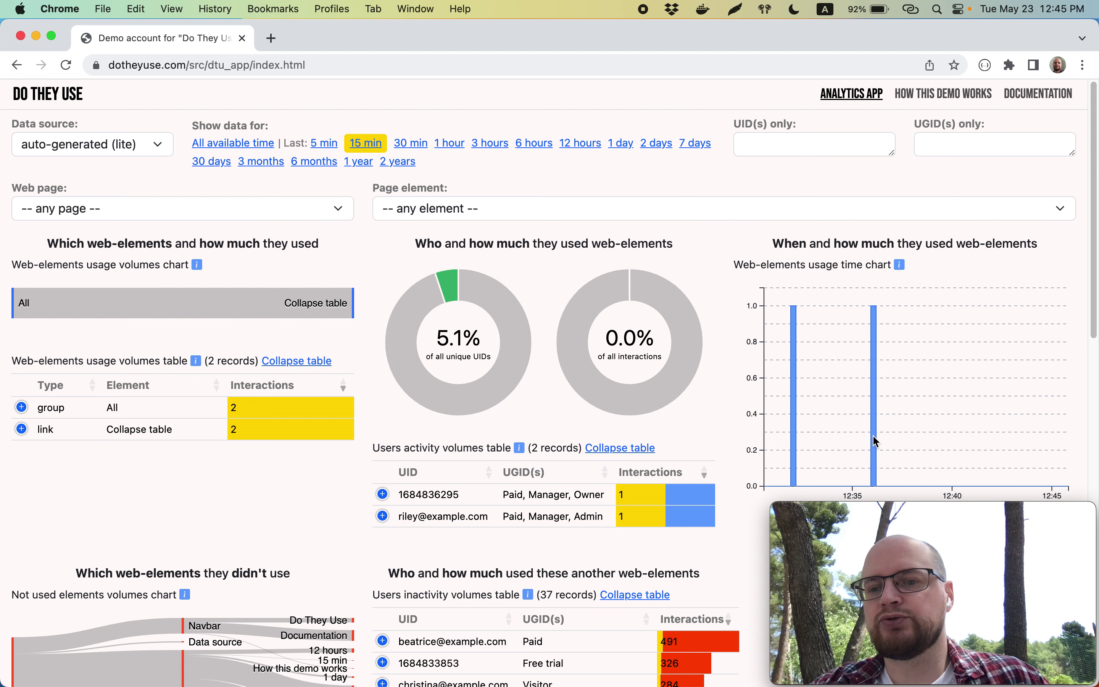
pyautogui.scroll(-3, 903, 430)
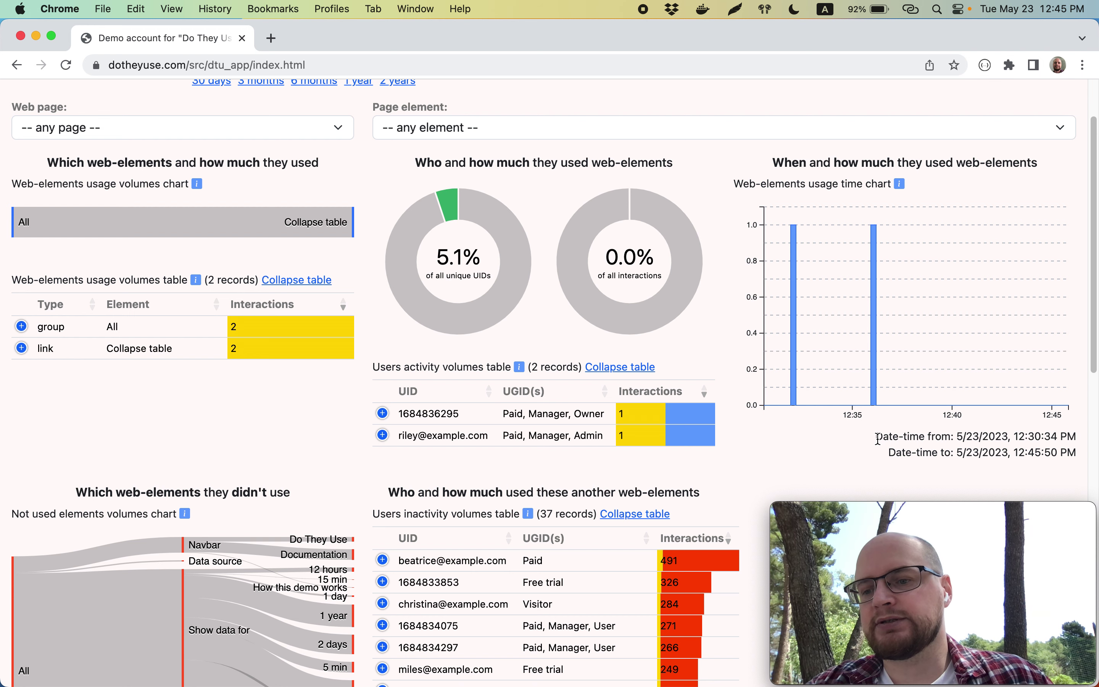
pyautogui.scroll(3, 879, 438)
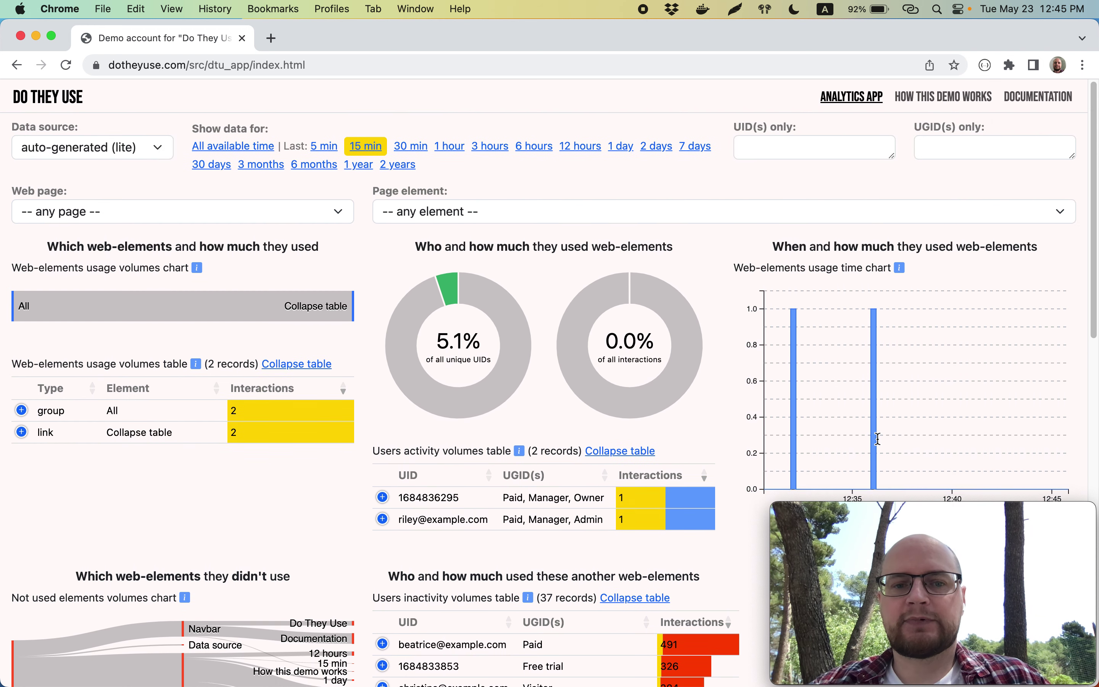
pyautogui.click(262, 146)
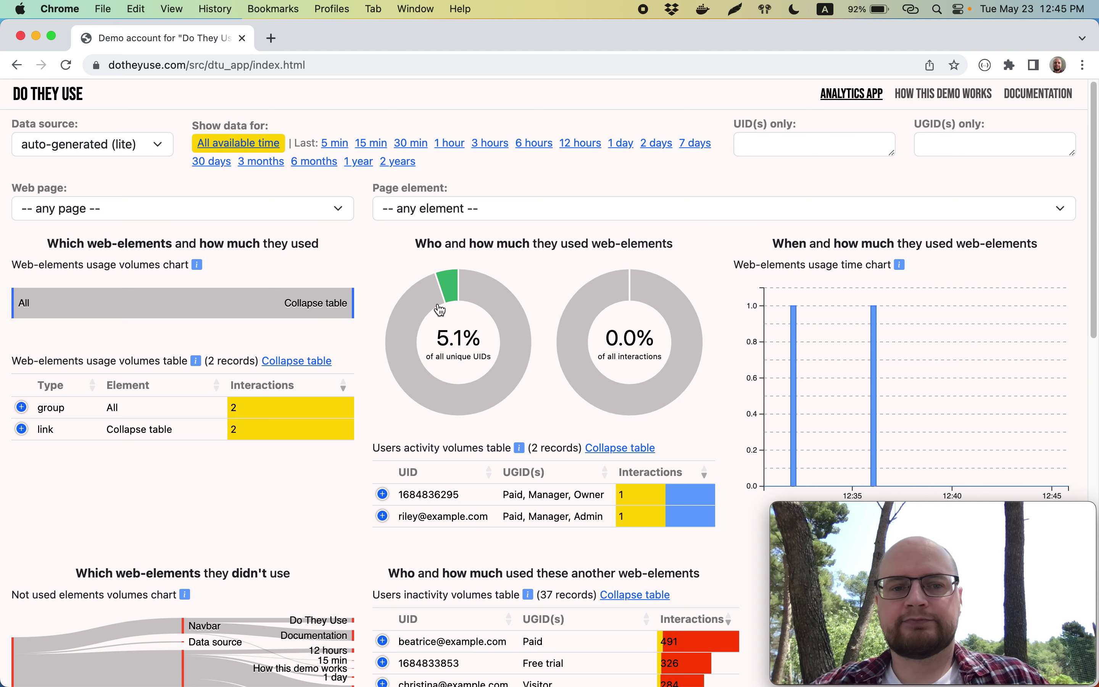
pyautogui.click(366, 145)
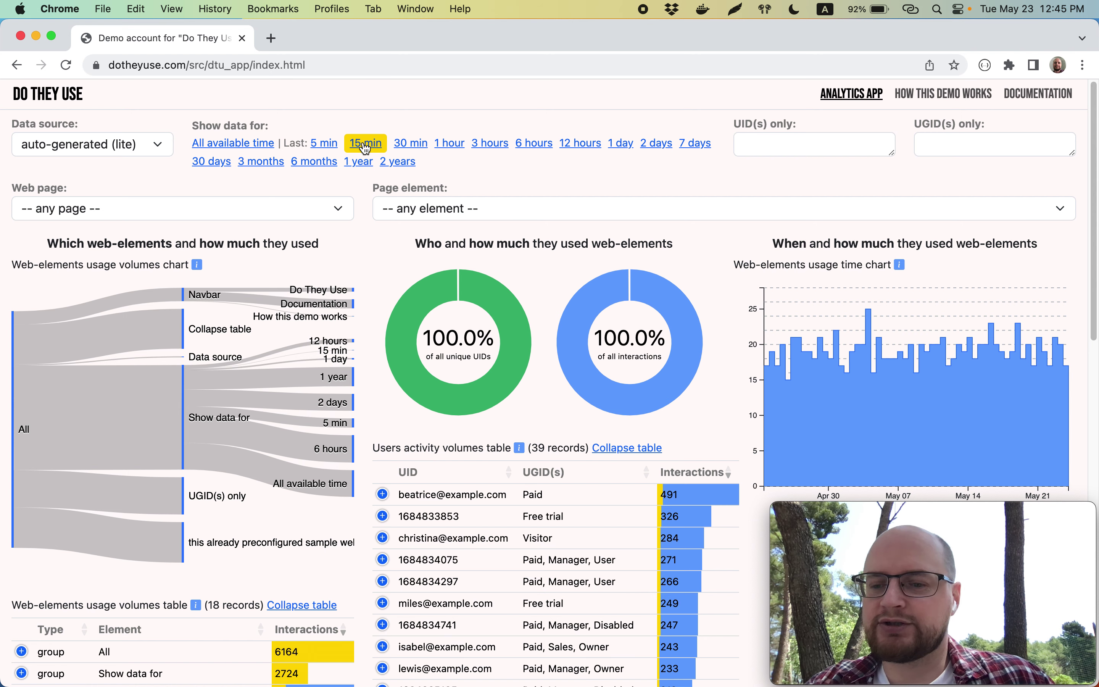
# - Examine the unused web-elements chart, its explanation and the users inactivity table for the last 15 minutes
pyautogui.scroll(-15, 391, 361)
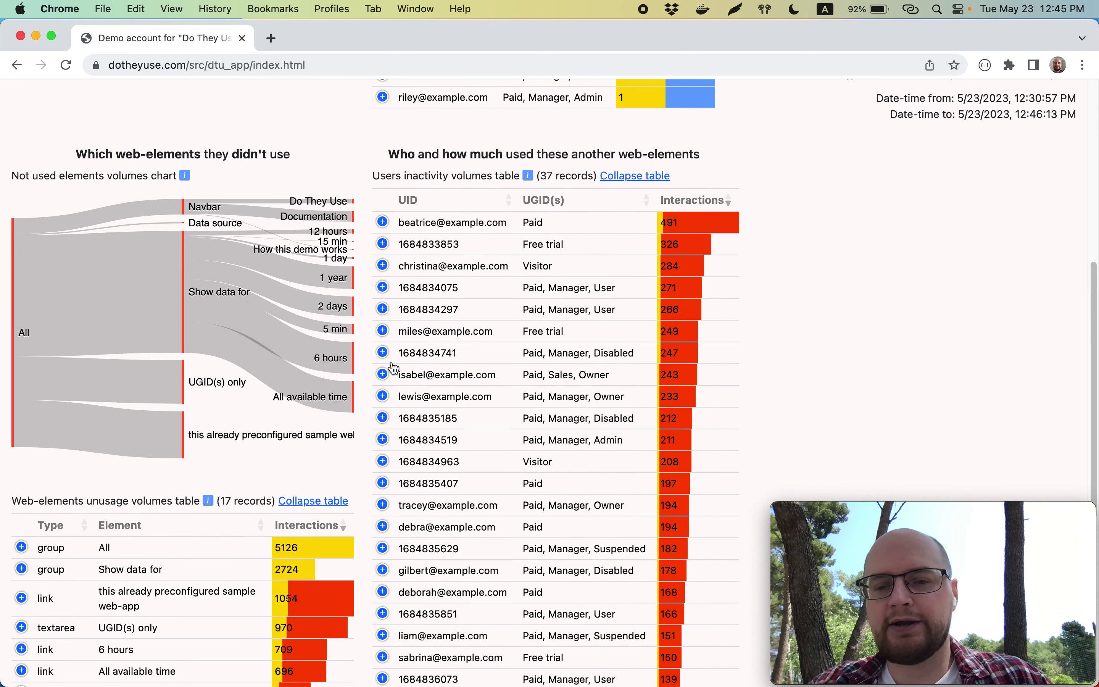
pyautogui.scroll(-1, 394, 368)
pyautogui.scroll(15, 394, 368)
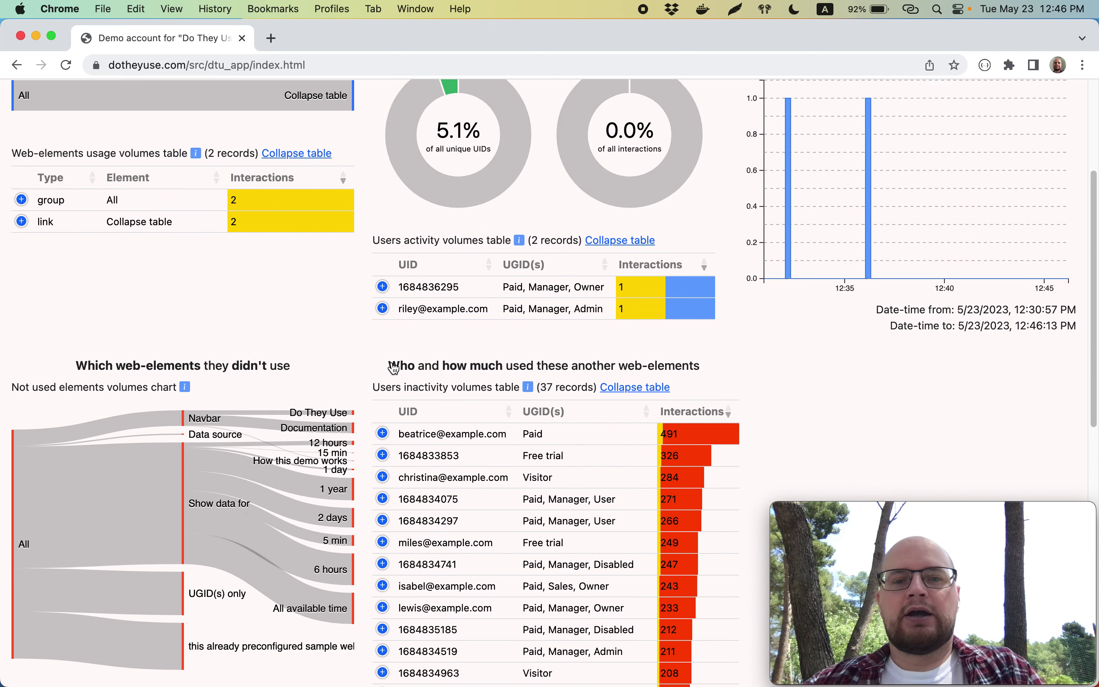
pyautogui.scroll(10, 392, 367)
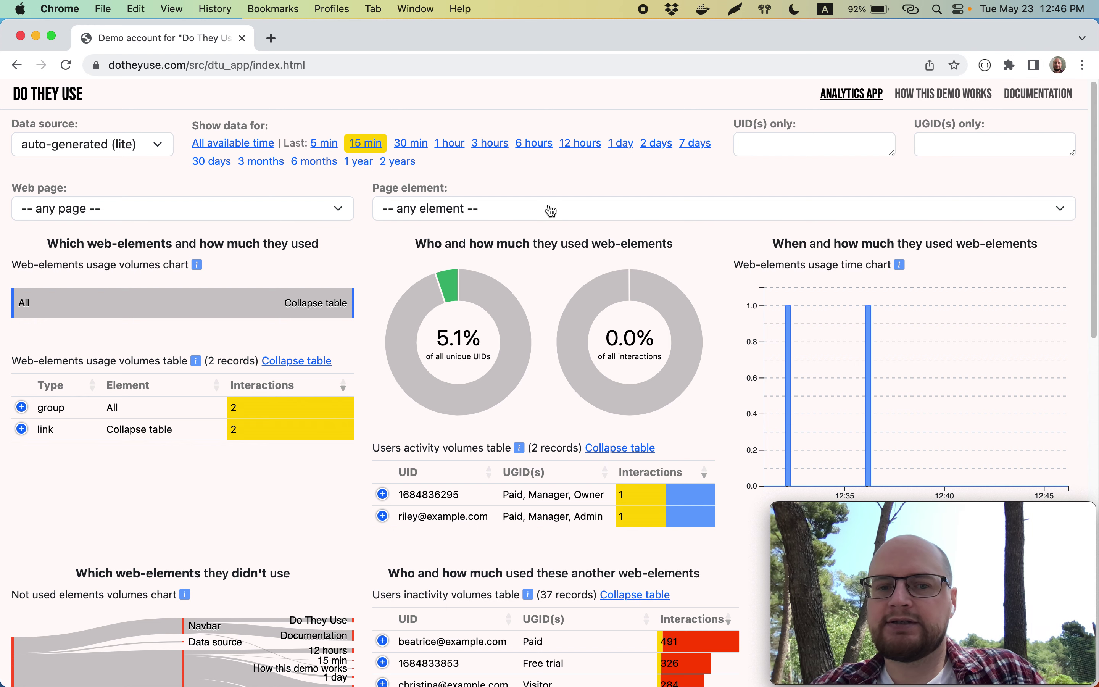
pyautogui.scroll(-10, 313, 416)
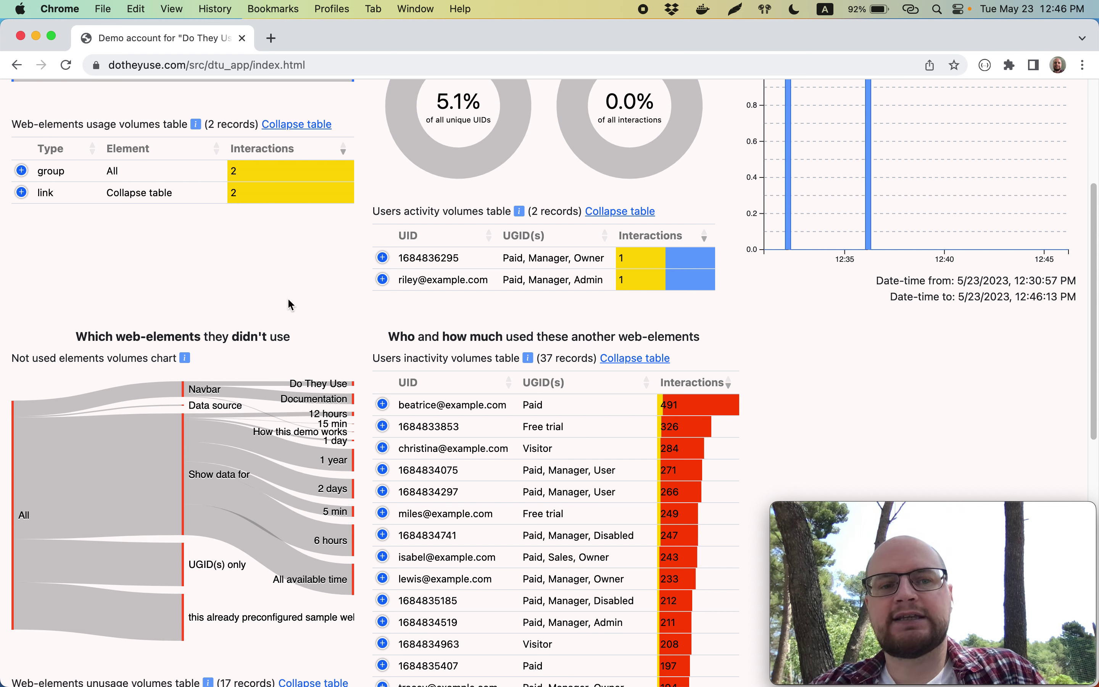
pyautogui.moveTo(284, 363)
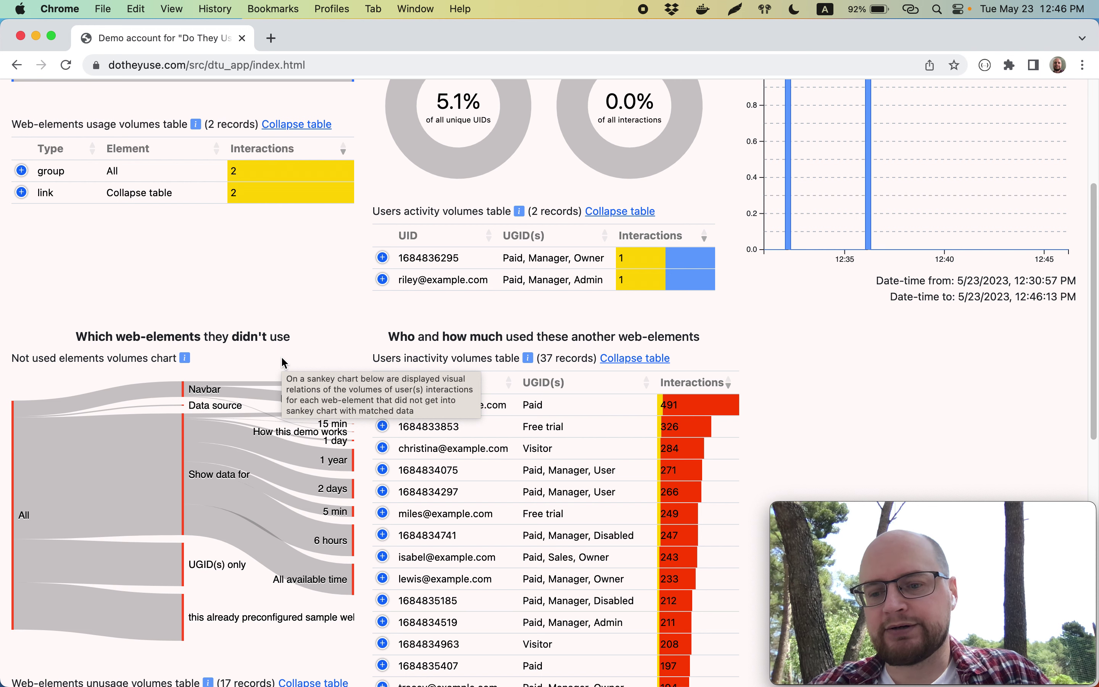
pyautogui.scroll(5, 297, 289)
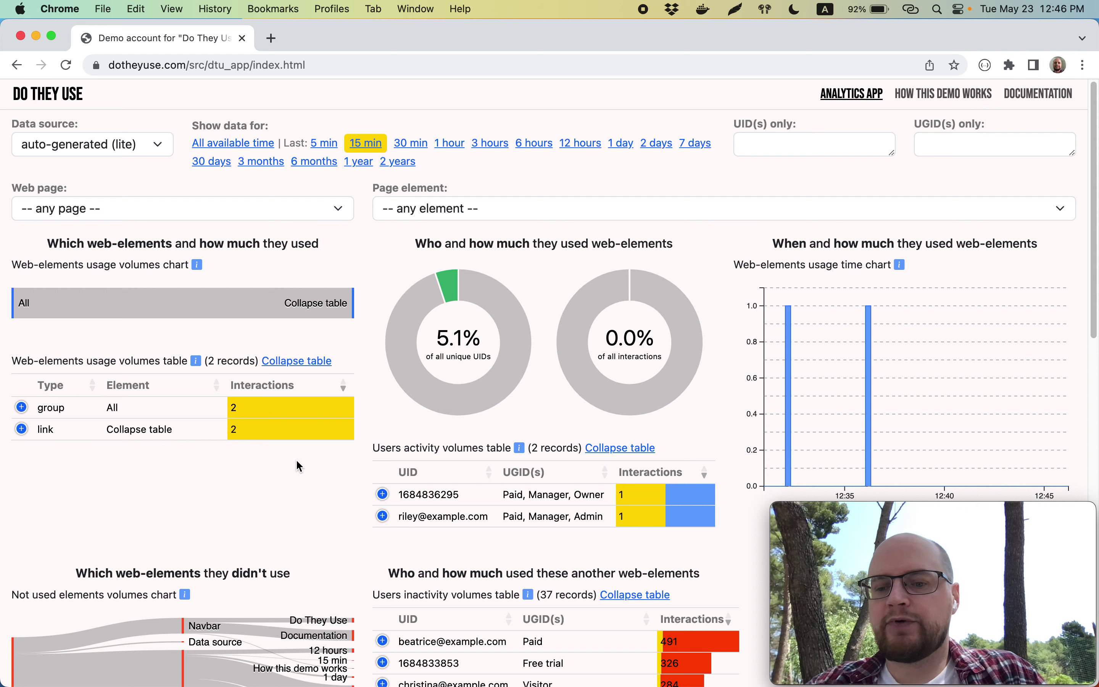
pyautogui.scroll(-5, 295, 458)
pyautogui.scroll(-2, 229, 614)
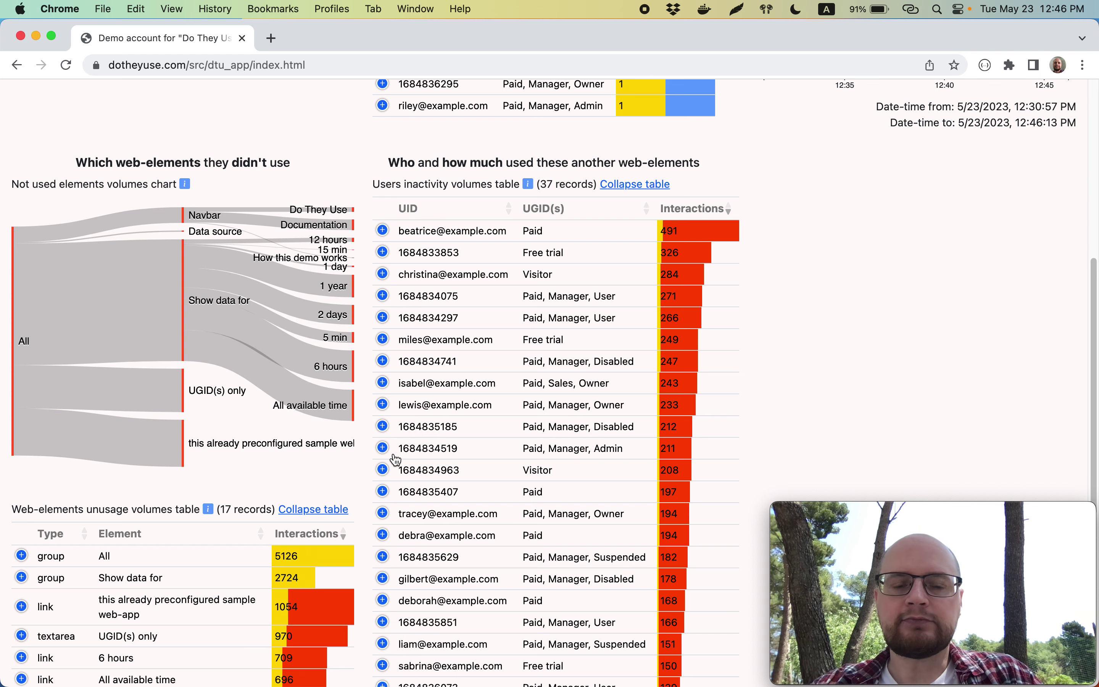
pyautogui.scroll(8, 371, 263)
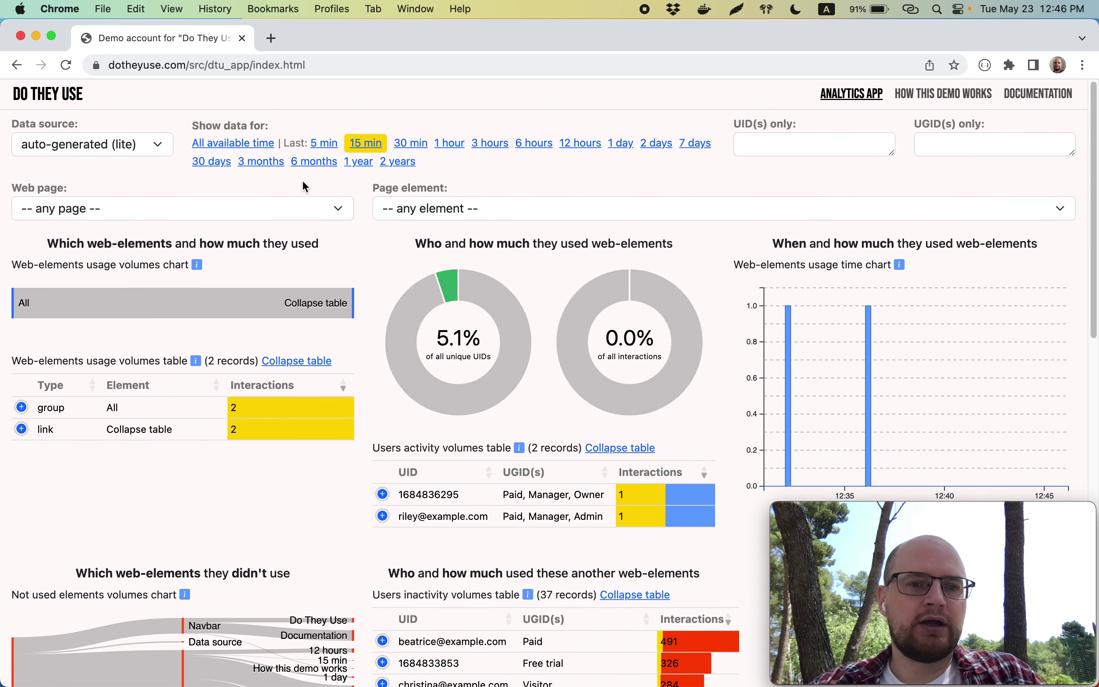
# - Show data for all available time and filter the dashboard to the 1 year link from the usage volumes chart
pyautogui.click(232, 143)
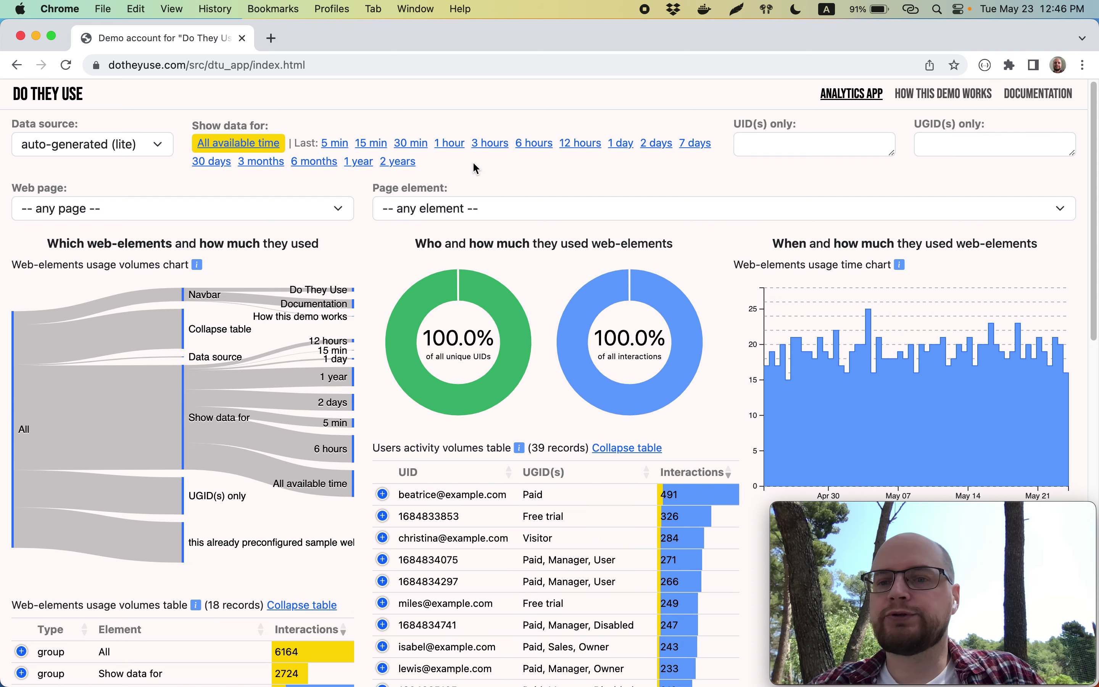
pyautogui.scroll(-2, 528, 521)
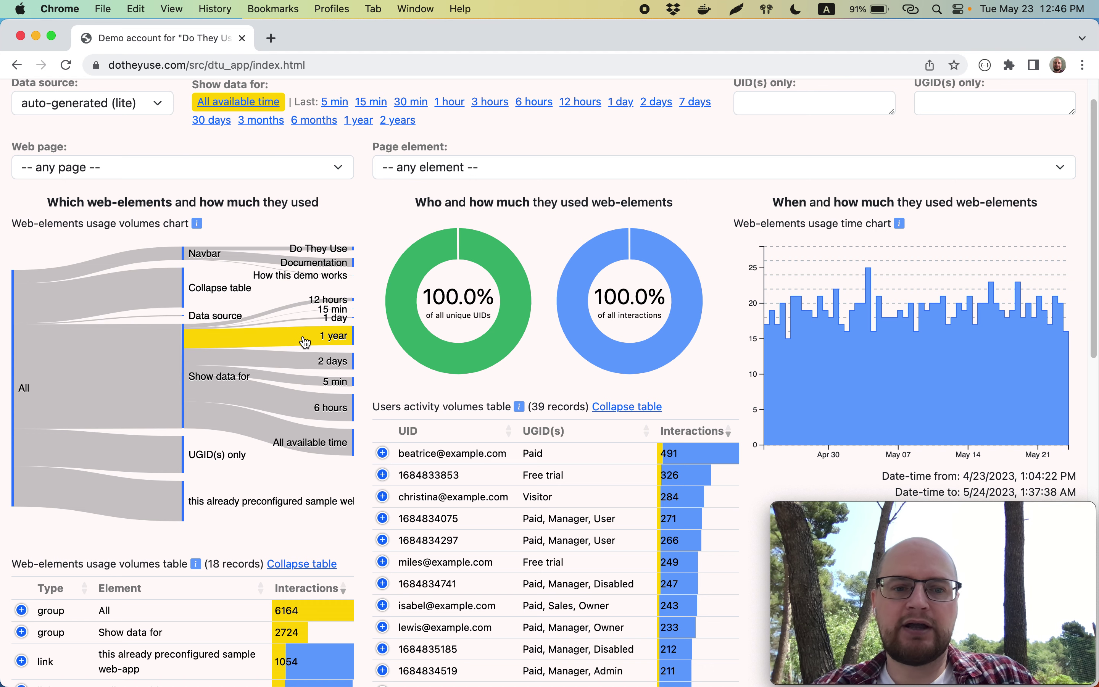
pyautogui.click(292, 347)
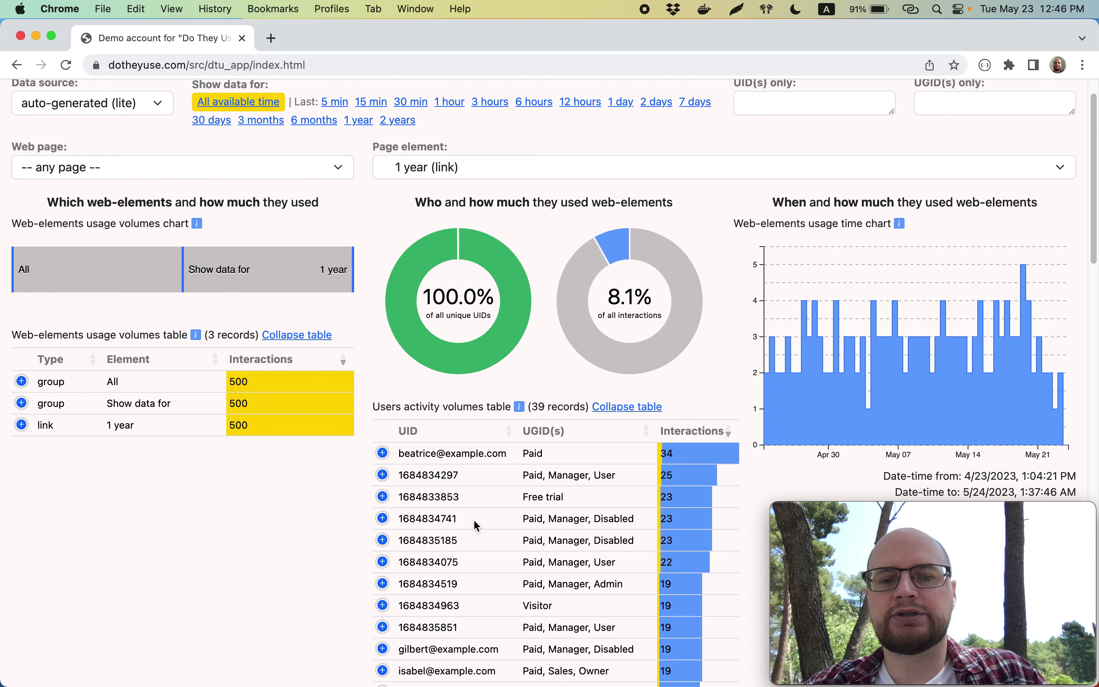
# - Review the users who used the 1 year link and the chart and table of web elements they didn't use
pyautogui.scroll(-3, 474, 519)
pyautogui.scroll(-15, 537, 633)
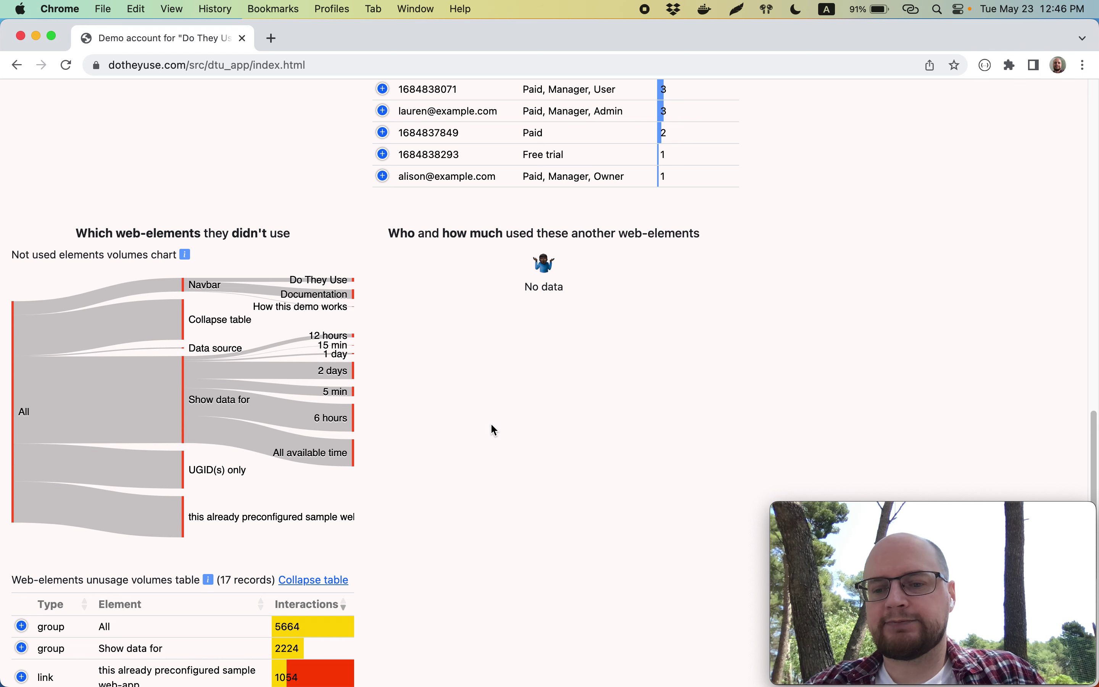
pyautogui.scroll(-5, 344, 443)
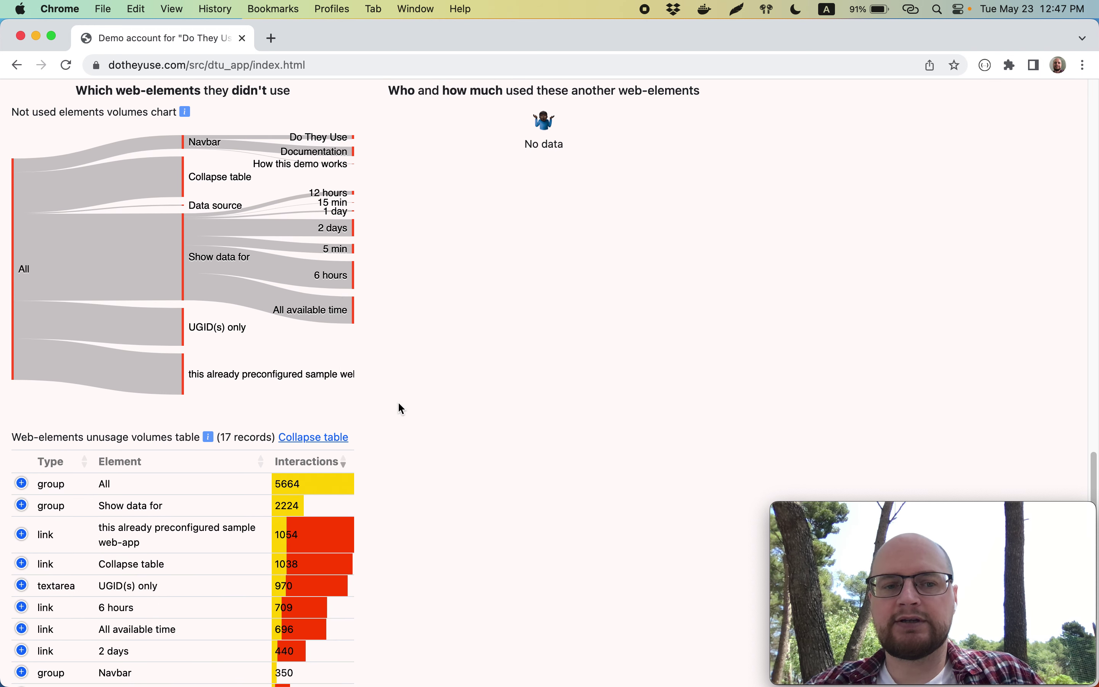
pyautogui.scroll(20, 400, 407)
pyautogui.scroll(10, 400, 406)
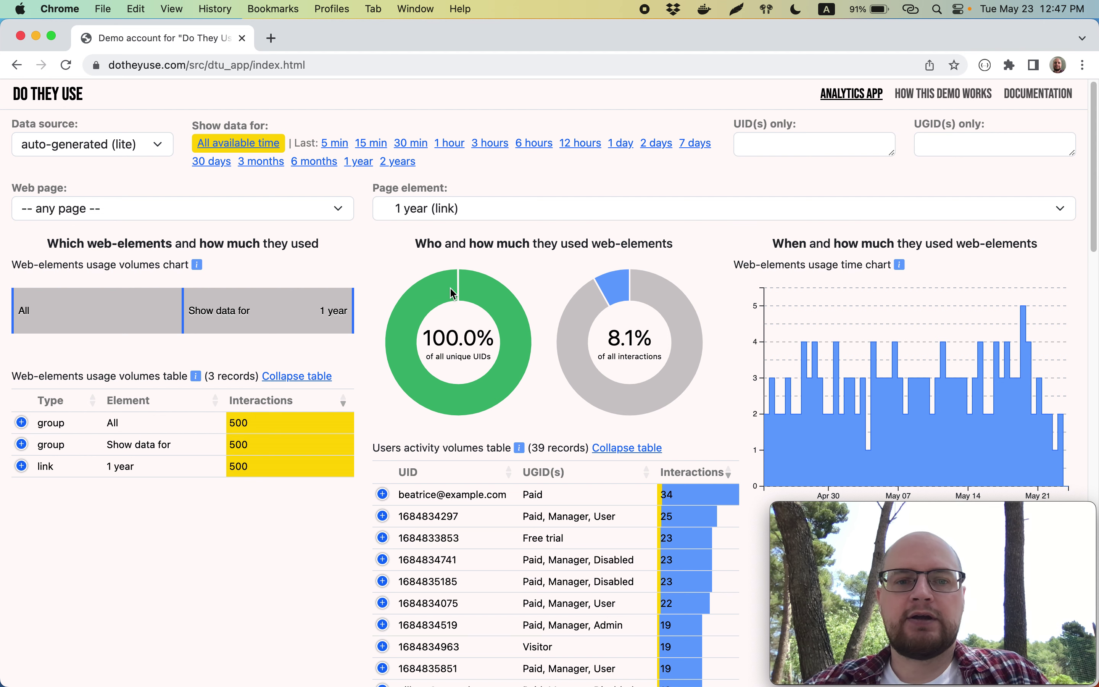
# - Reset the page element filter to any element and check the available web pages, keeping any page selected
pyautogui.click(479, 213)
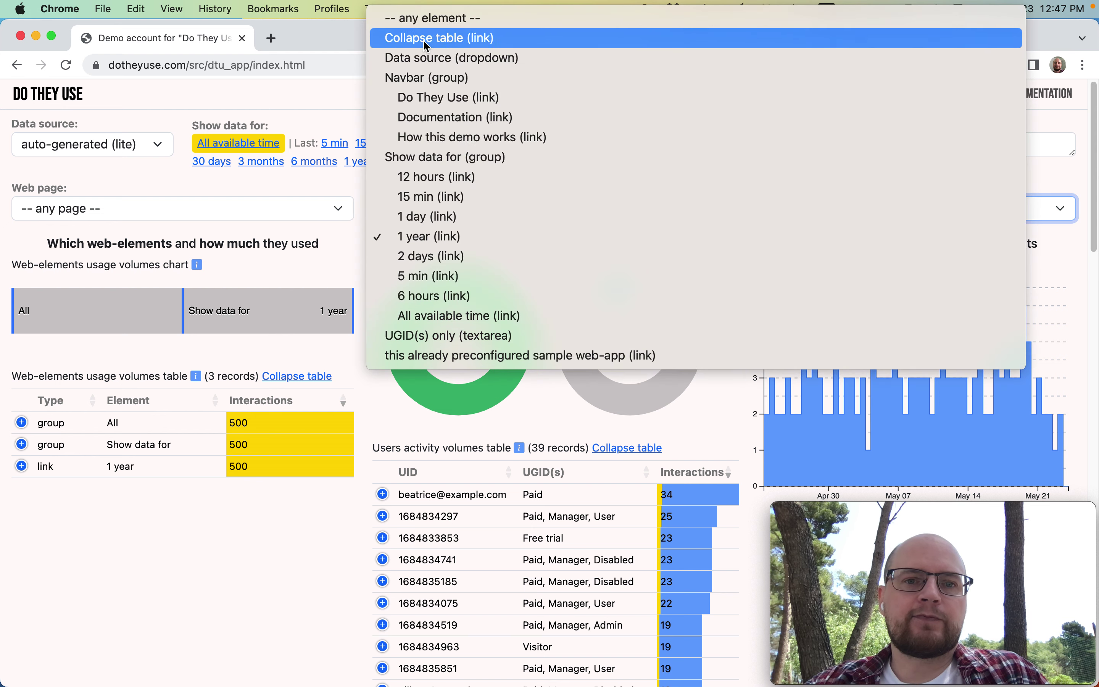
pyautogui.click(439, 18)
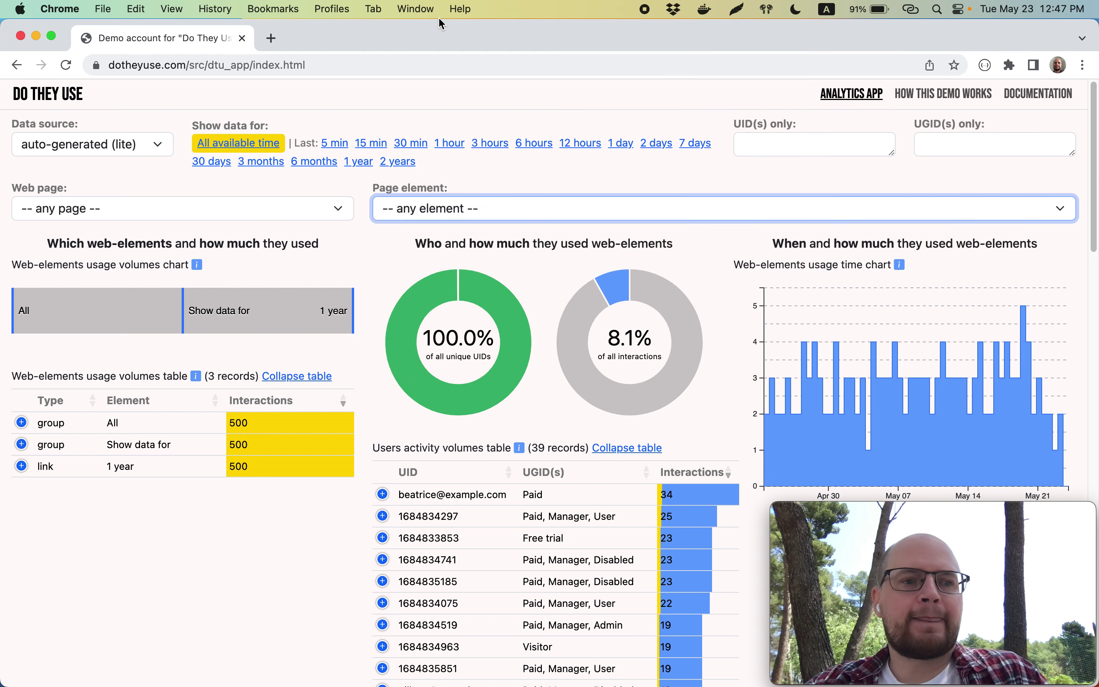
pyautogui.click(295, 213)
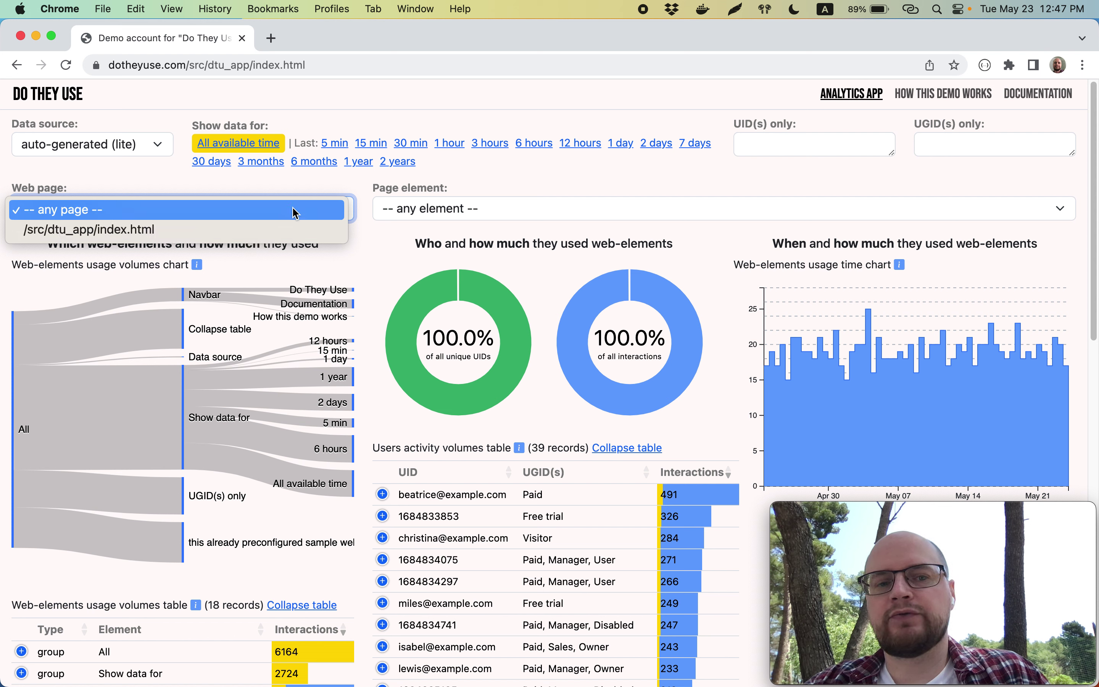
pyautogui.click(332, 185)
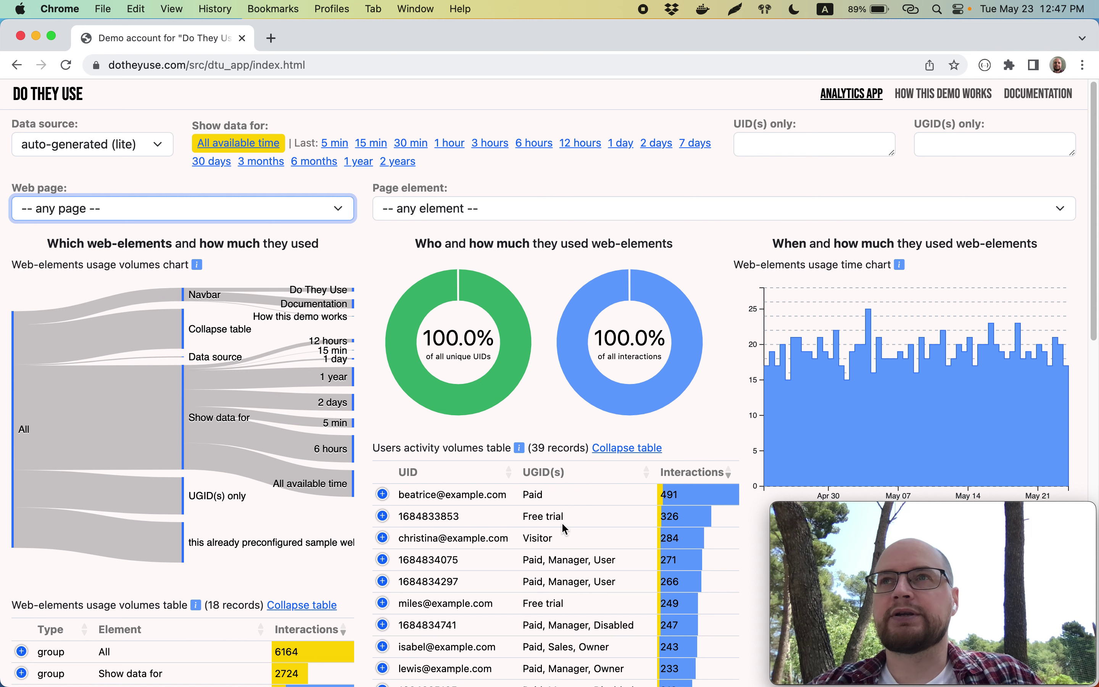
# - Filter the dashboard to the sixth user in the users activity table by their UID and review the web elements they used
pyautogui.scroll(-1, 531, 591)
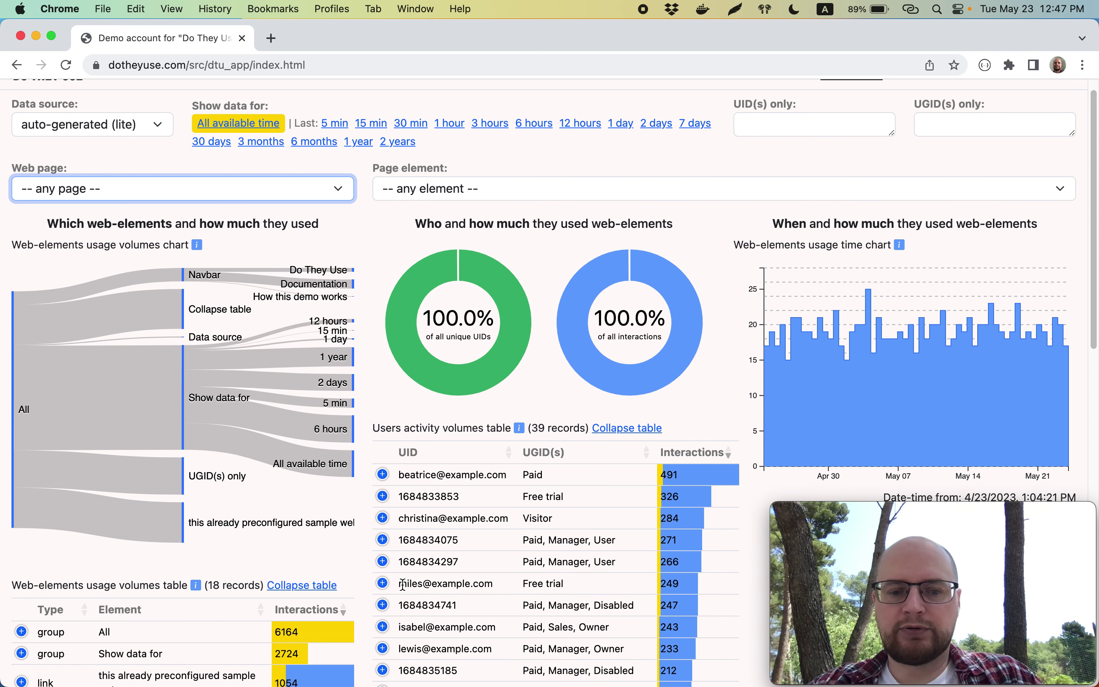
pyautogui.moveTo(399, 585); pyautogui.dragTo(493, 583)
pyautogui.press('super+c')
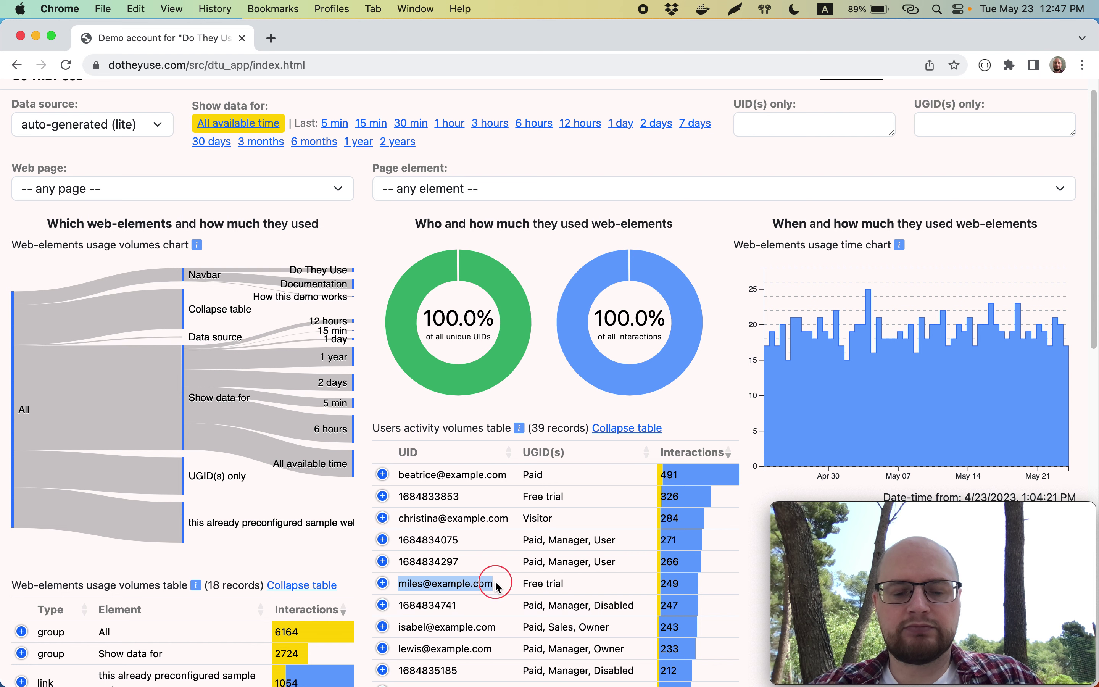
pyautogui.click(762, 129)
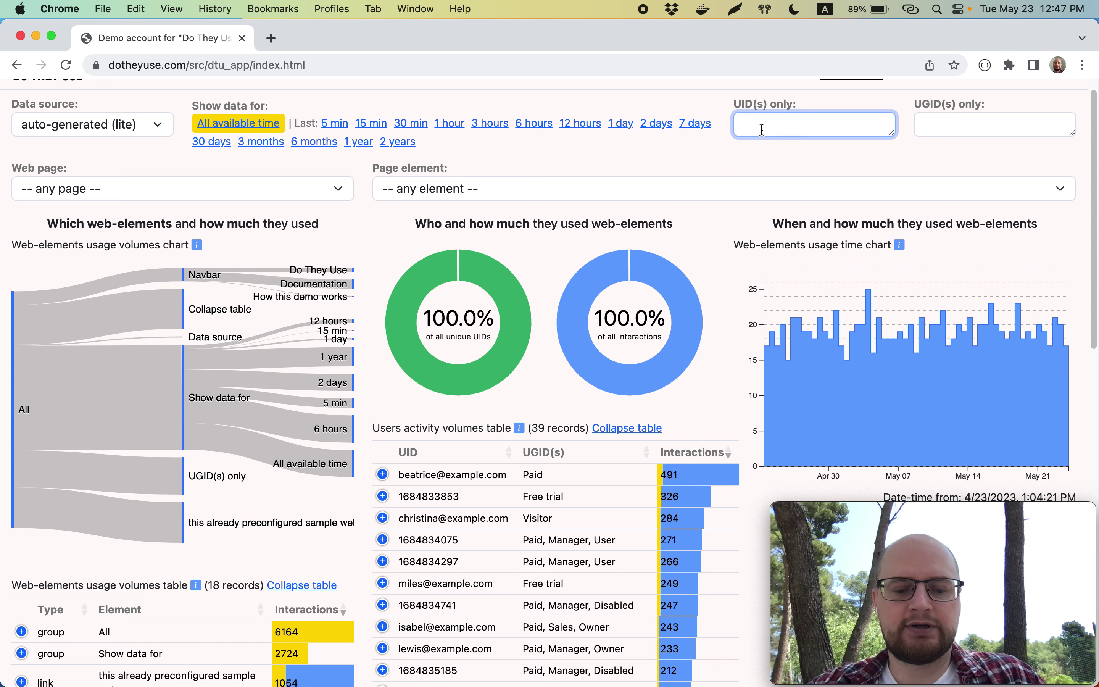
pyautogui.press('super+v')
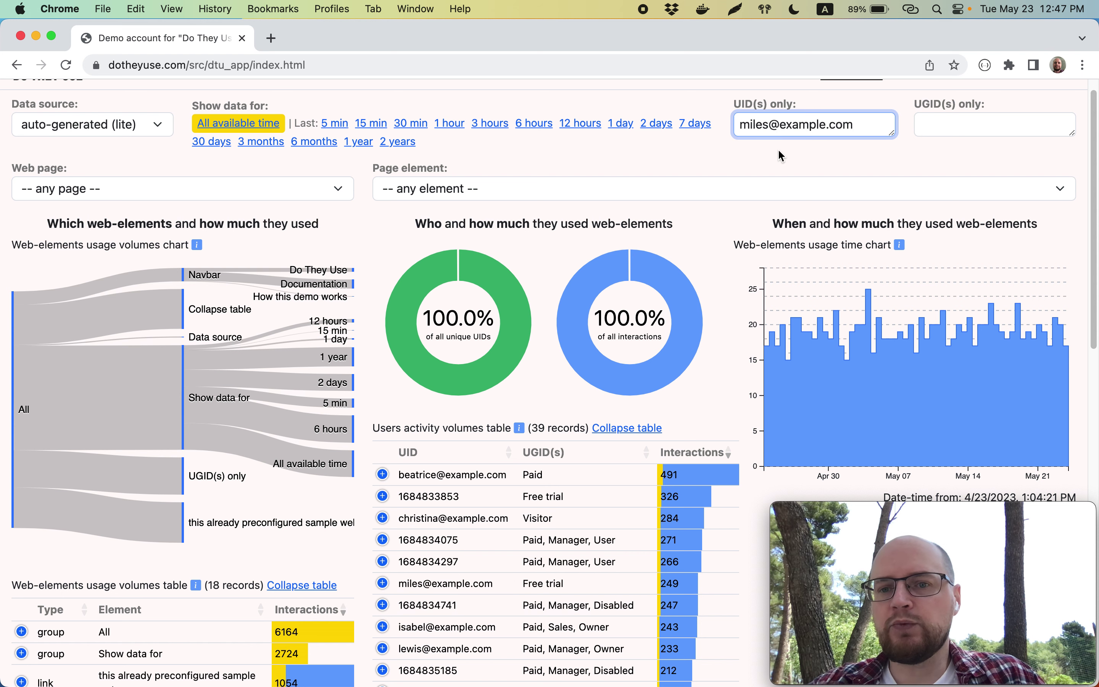
pyautogui.click(779, 151)
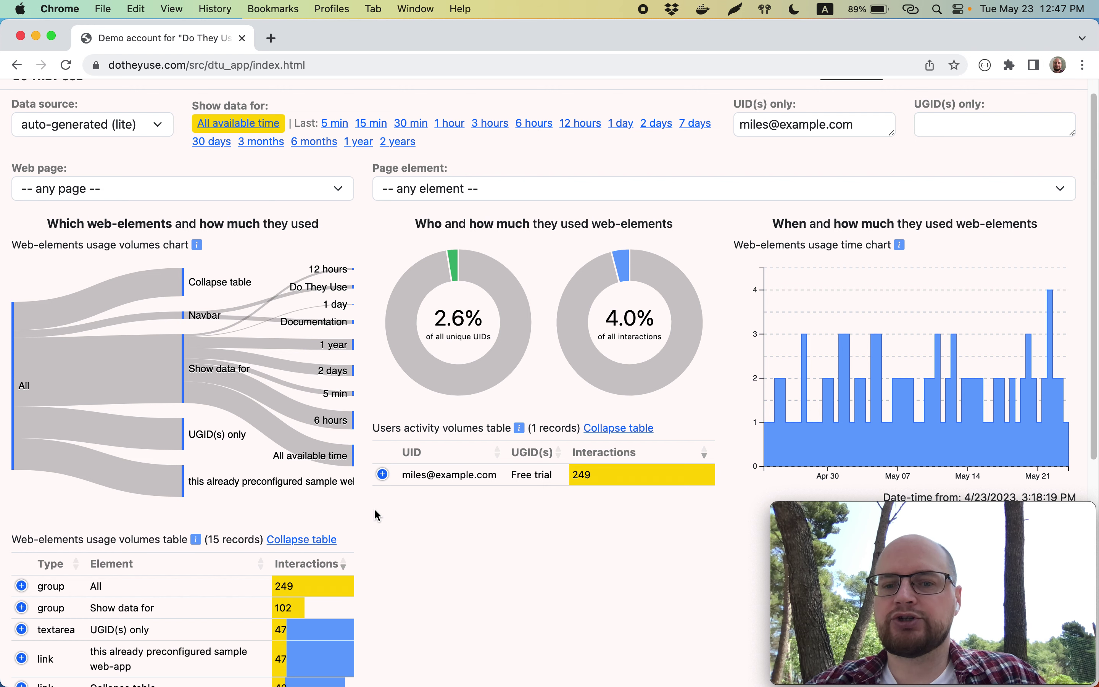
pyautogui.scroll(-6, 375, 510)
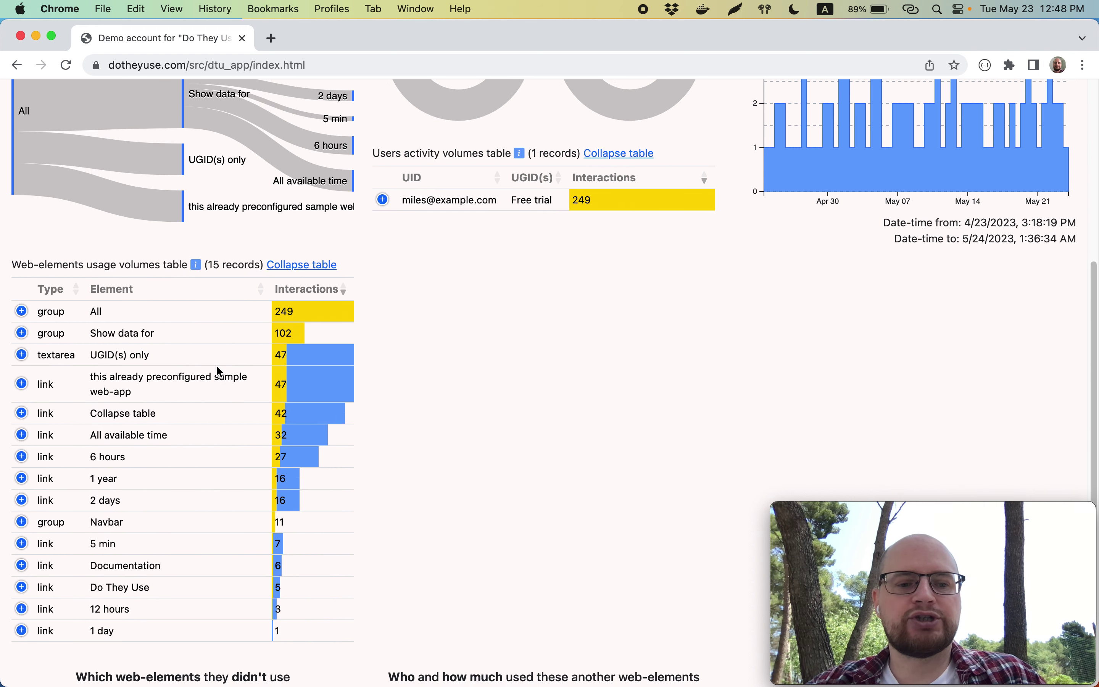
pyautogui.scroll(6, 216, 364)
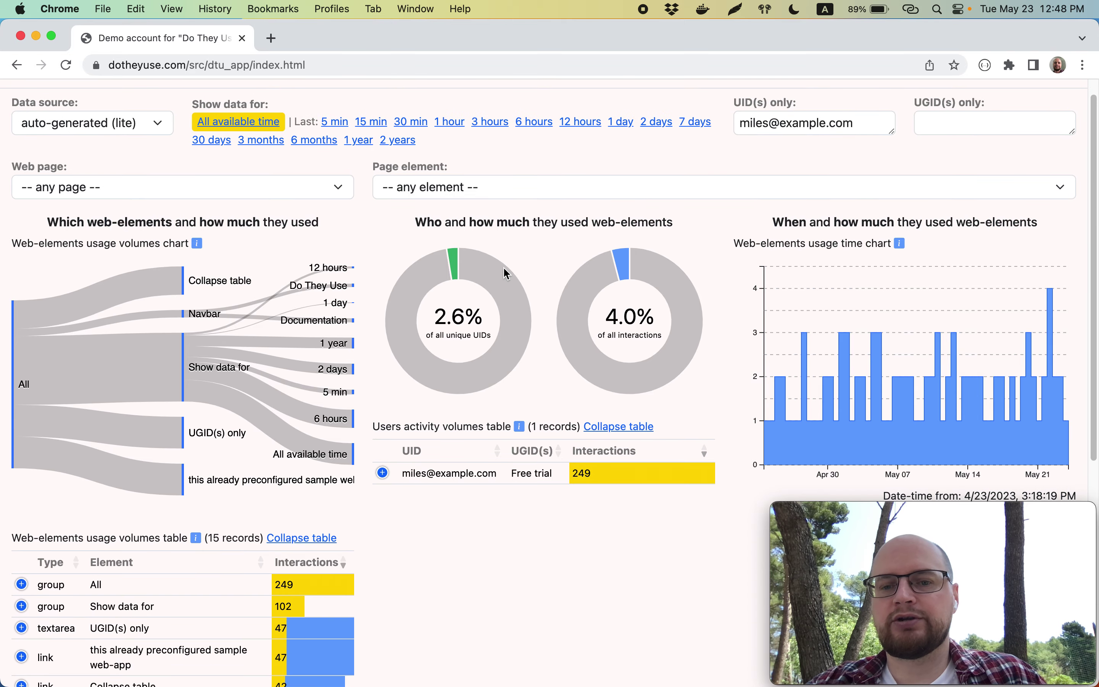
pyautogui.scroll(1, 503, 267)
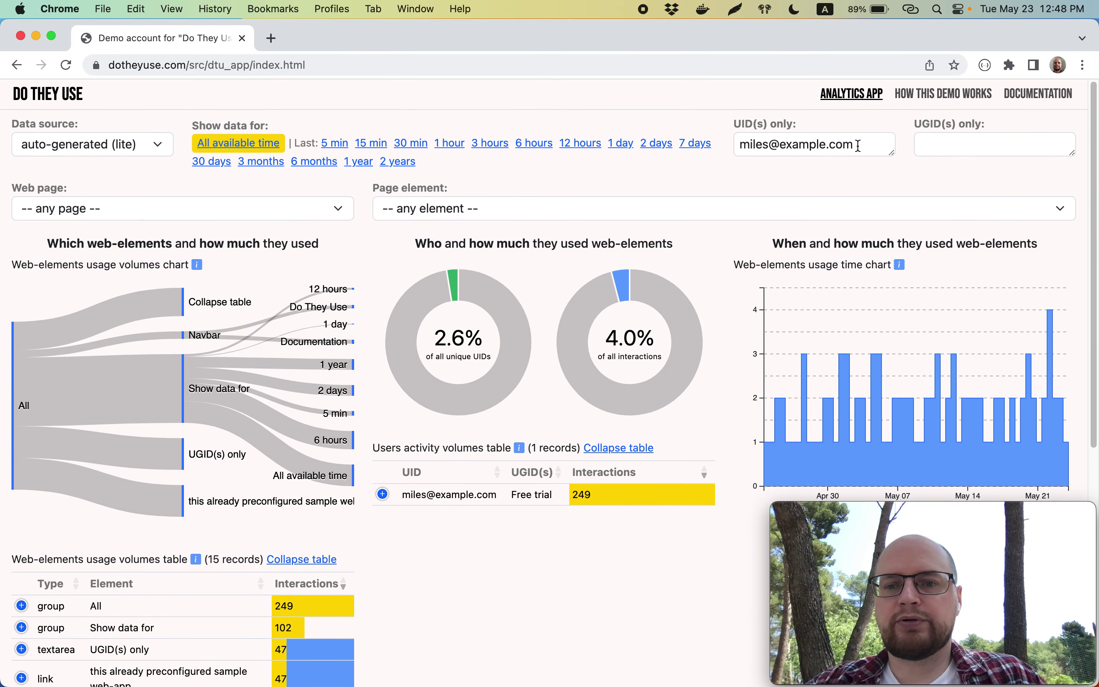
# - Clear the UID filter so the dashboard covers all users
pyautogui.click(859, 146)
pyautogui.press('super+a')
pyautogui.press('BackSpace')
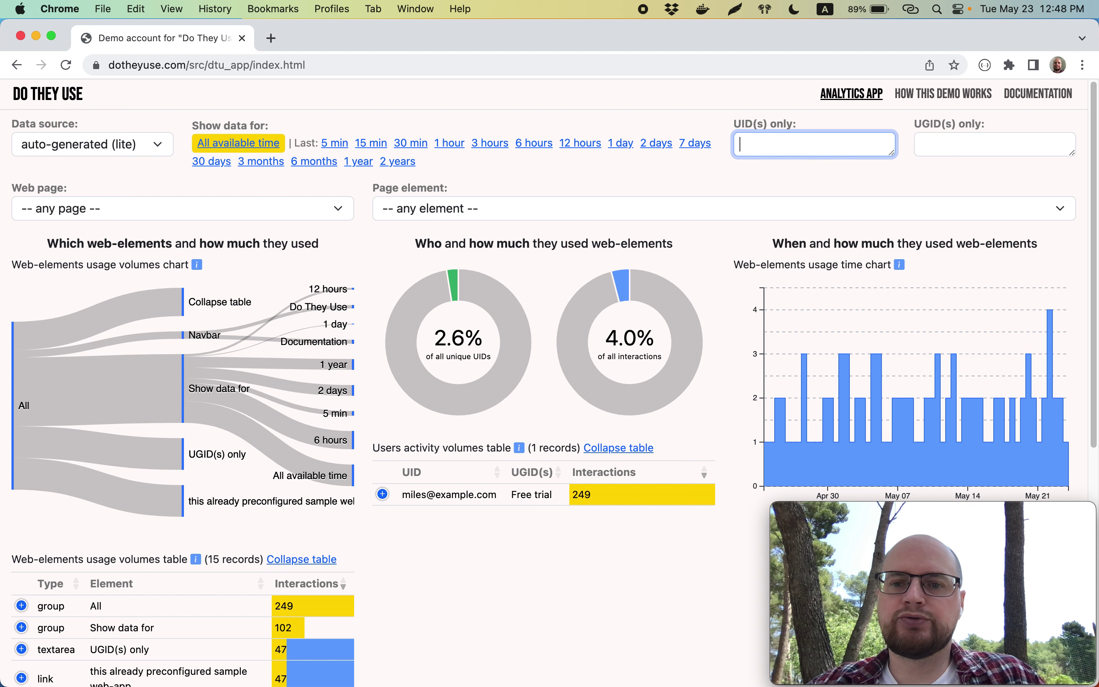
pyautogui.click(753, 180)
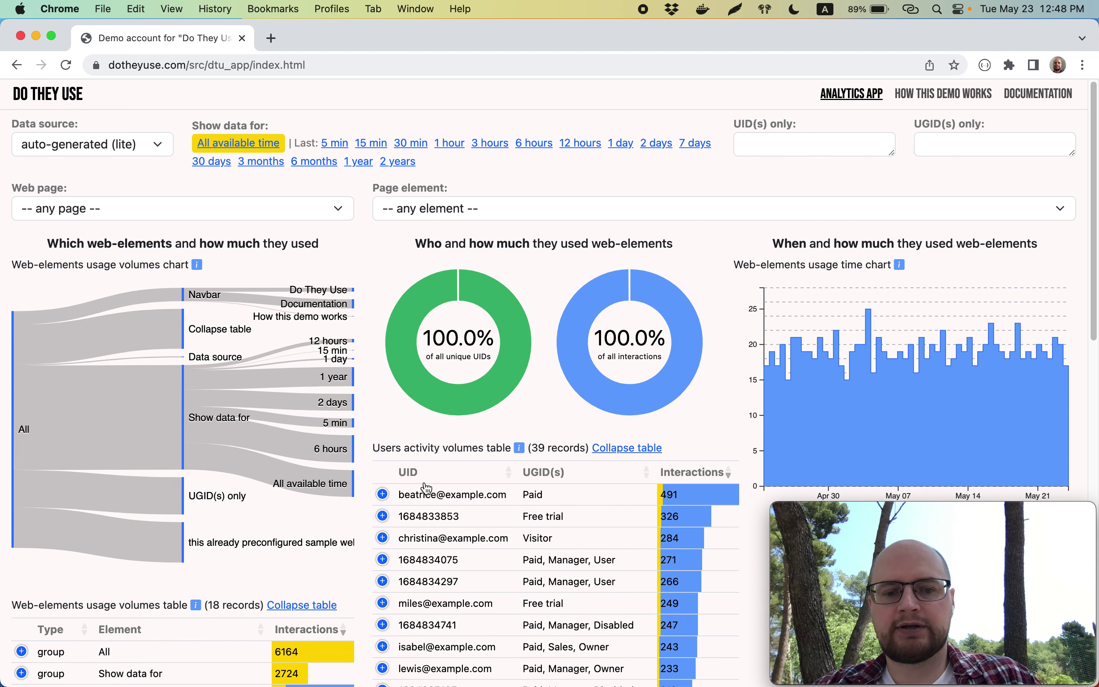
# - Copy the UID of the second-to-last user in the users activity table into the UID filter
pyautogui.scroll(-10, 455, 514)
pyautogui.scroll(-8, 455, 514)
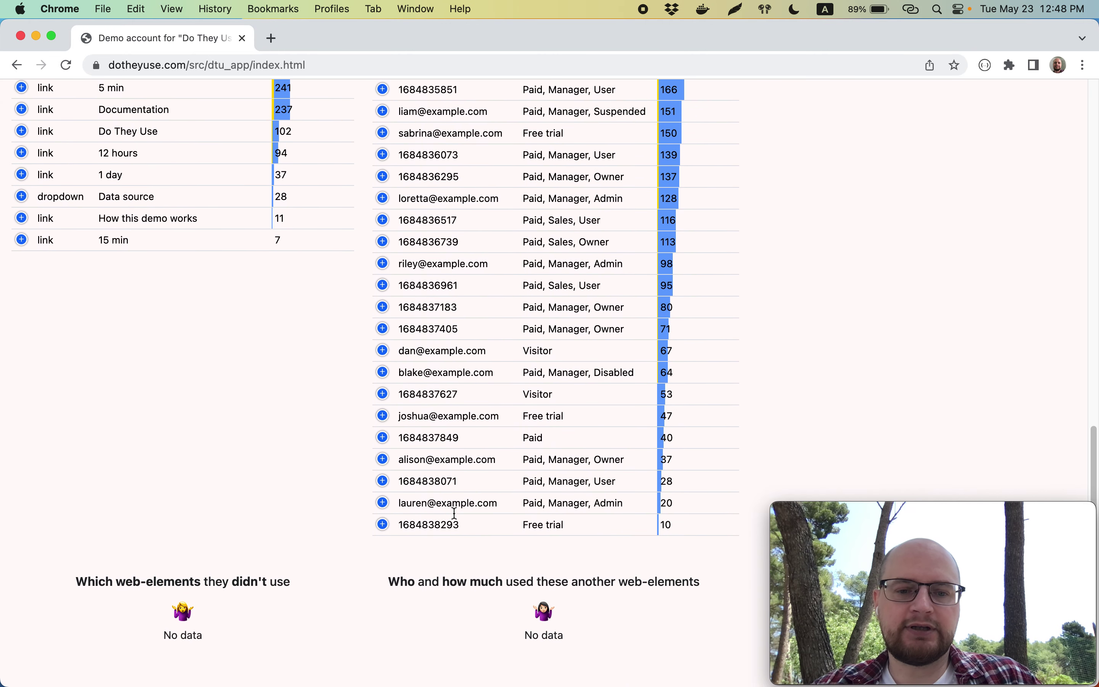
pyautogui.moveTo(398, 506); pyautogui.dragTo(498, 506)
pyautogui.press('super+c')
pyautogui.scroll(13, 500, 453)
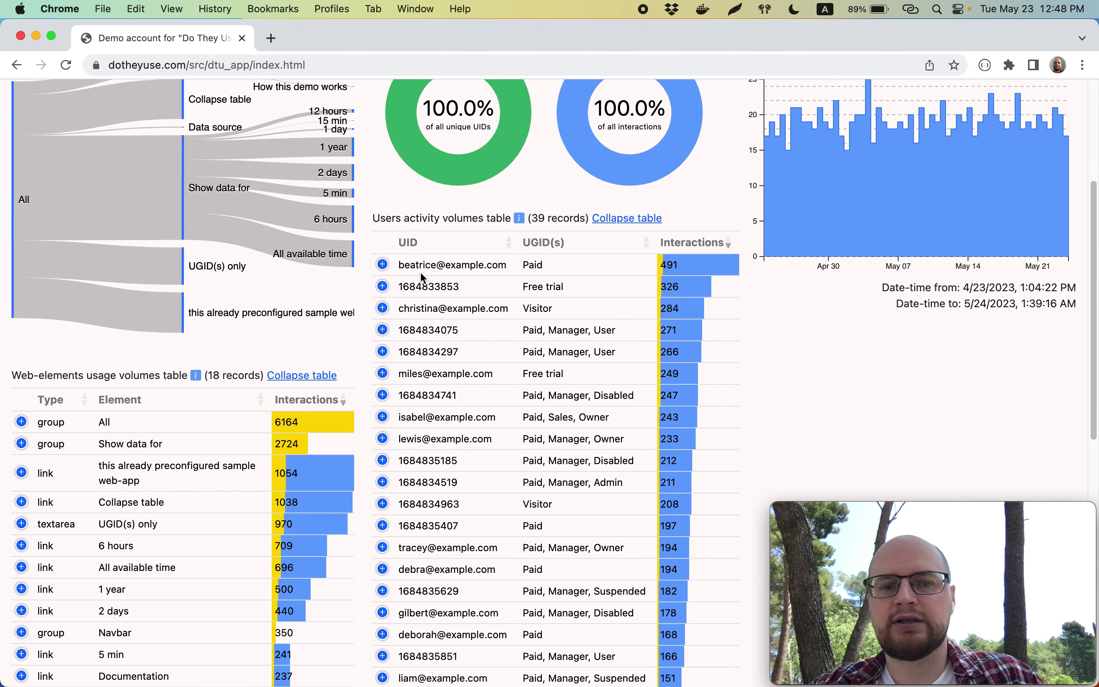
pyautogui.scroll(5, 430, 277)
pyautogui.click(753, 143)
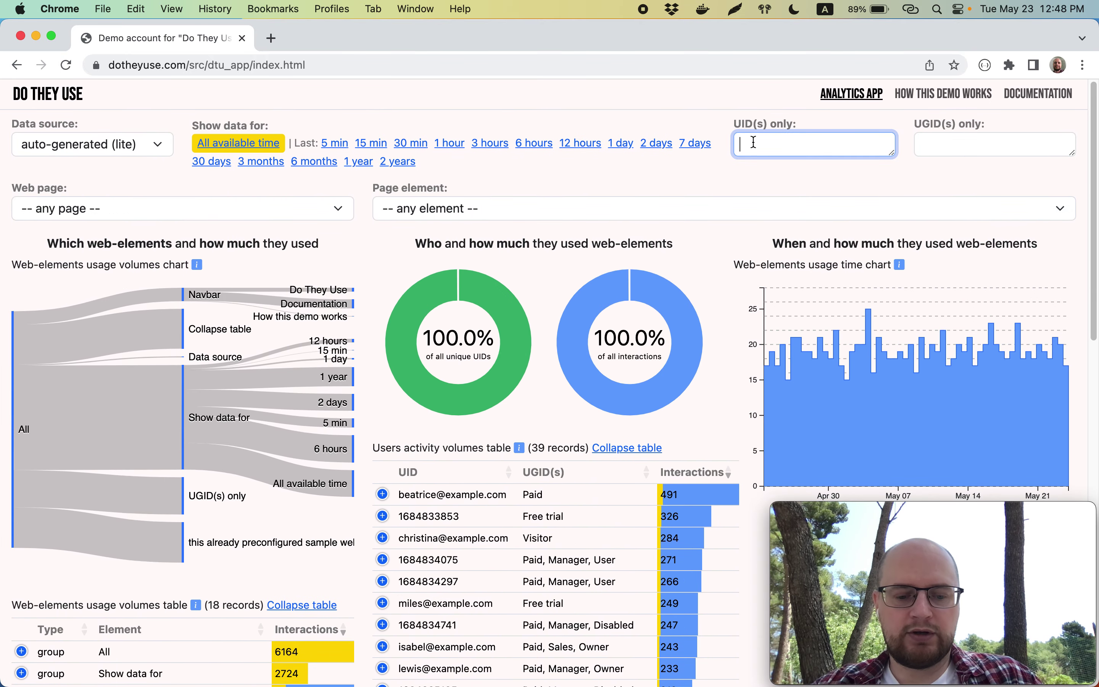
pyautogui.press('super+v')
# - Add the most active user's UID on a second line of the UID filter, fit the box to two lines and apply it
pyautogui.moveTo(894, 154); pyautogui.dragTo(911, 221)
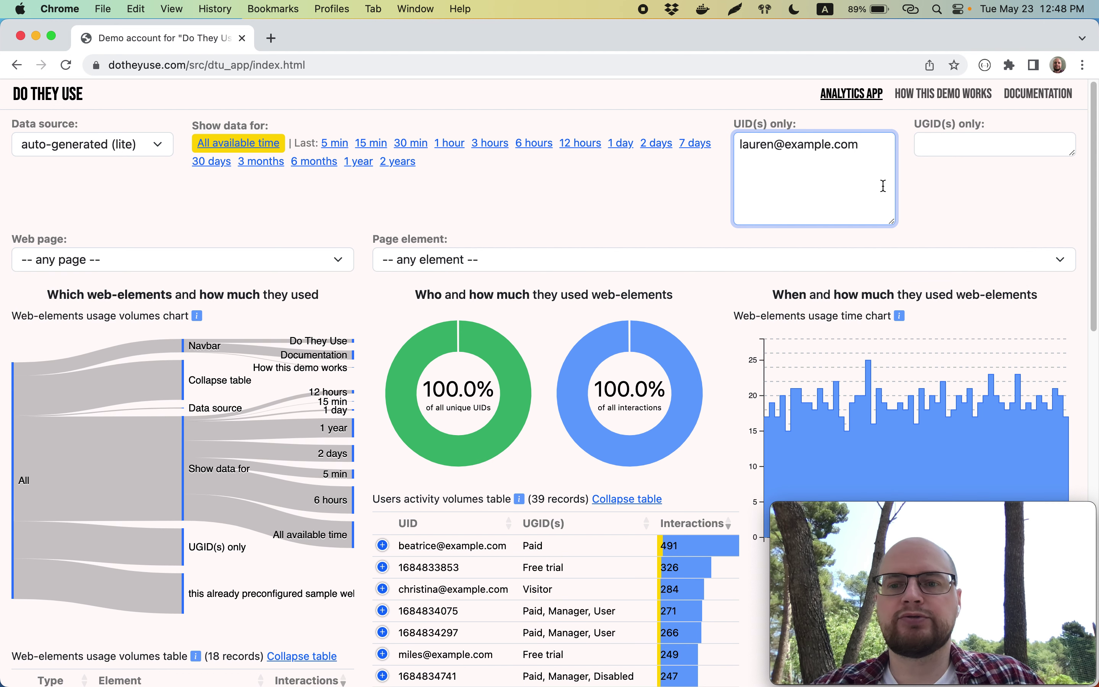
pyautogui.press('Return')
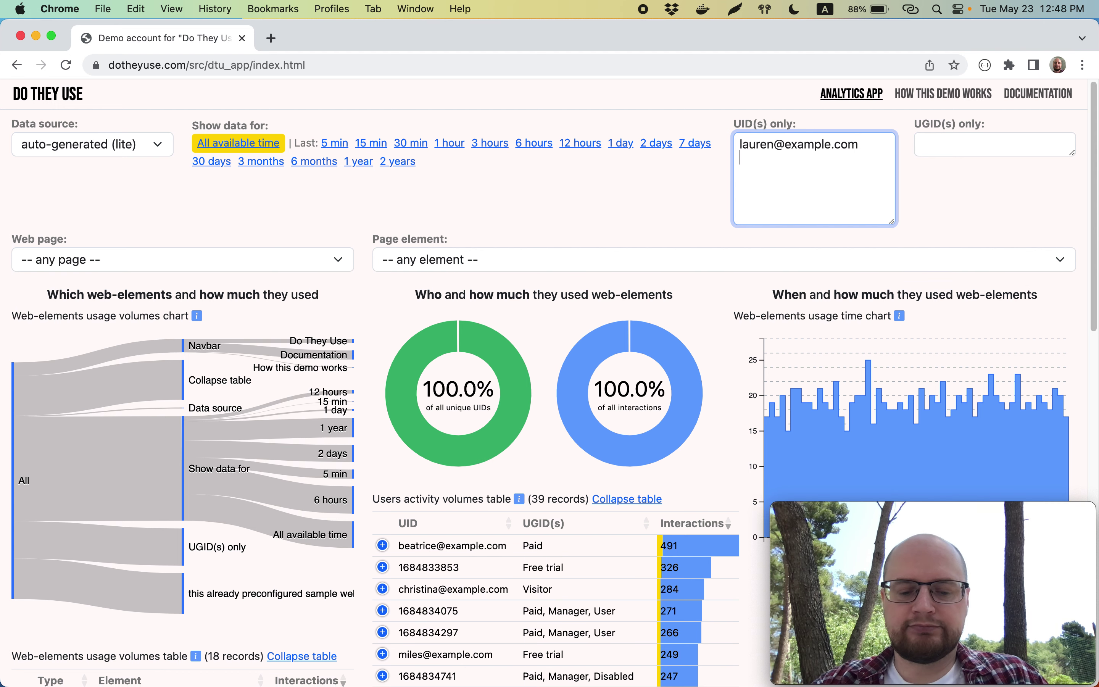
pyautogui.write('beat')
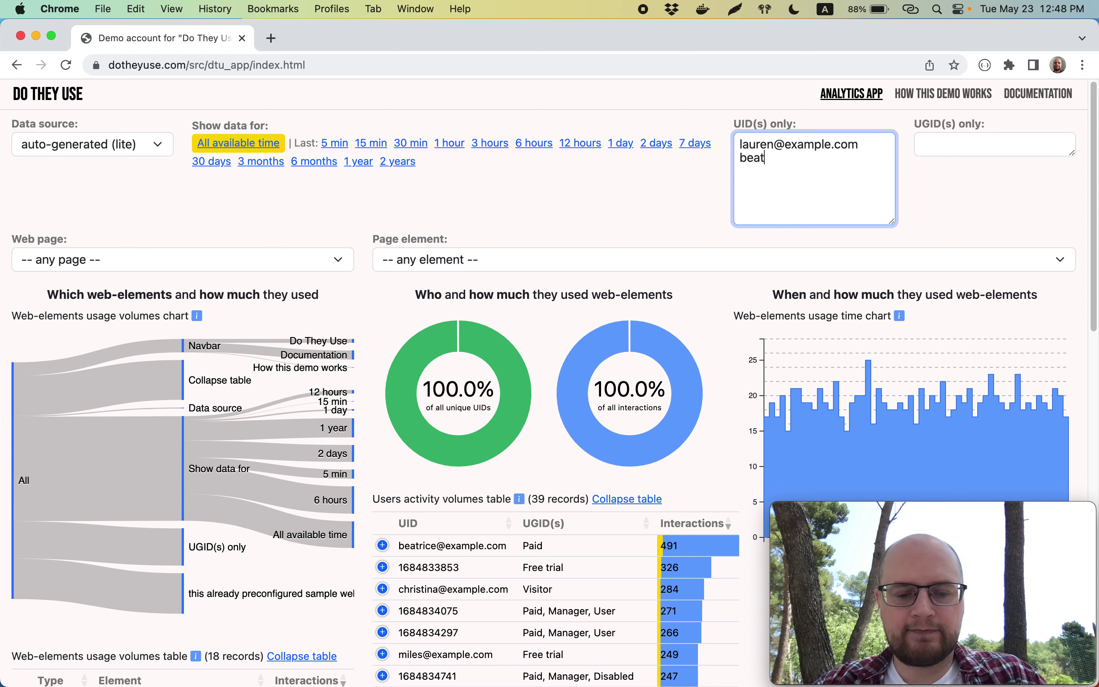
pyautogui.write('rice@exa')
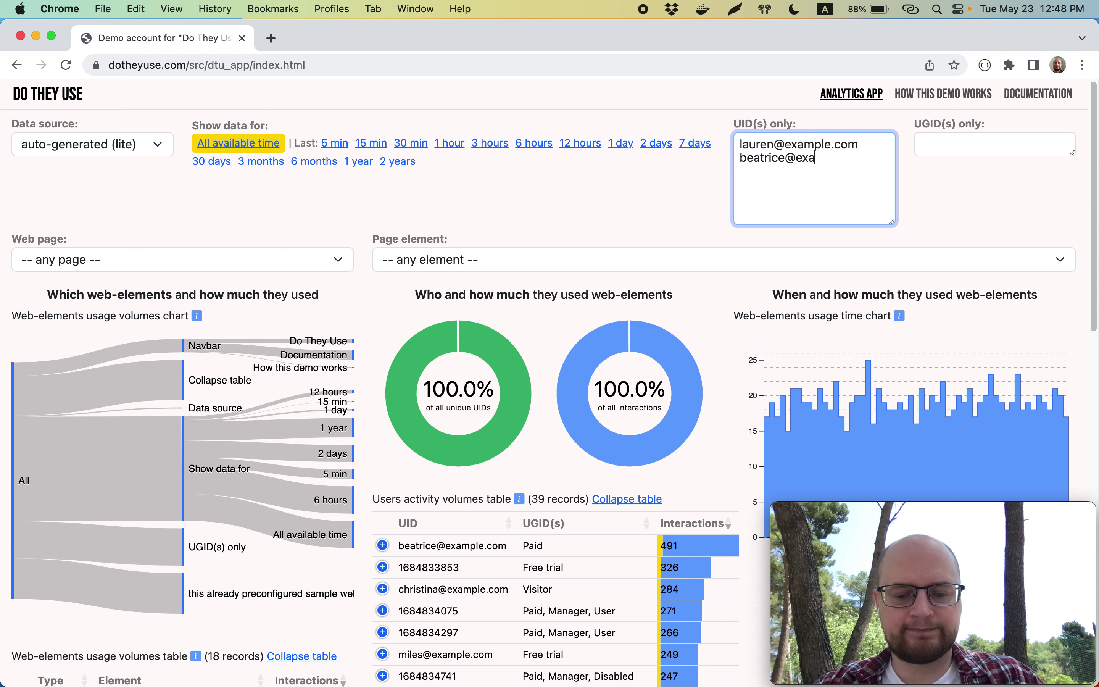
pyautogui.write('mple..com')
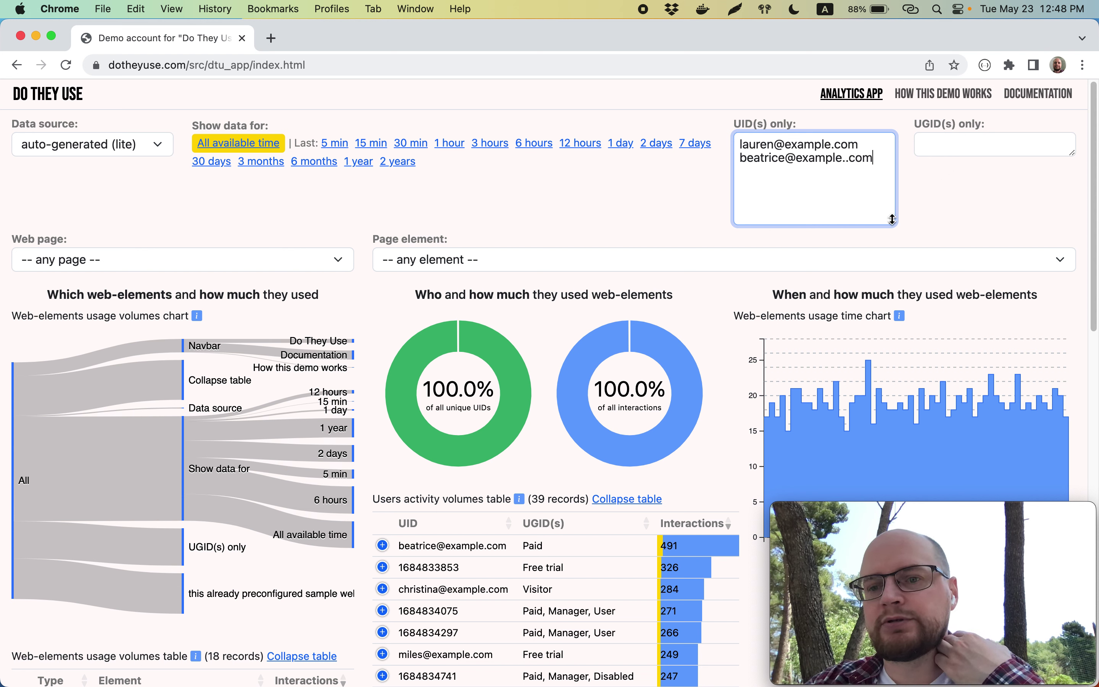
pyautogui.moveTo(891, 219); pyautogui.dragTo(888, 172)
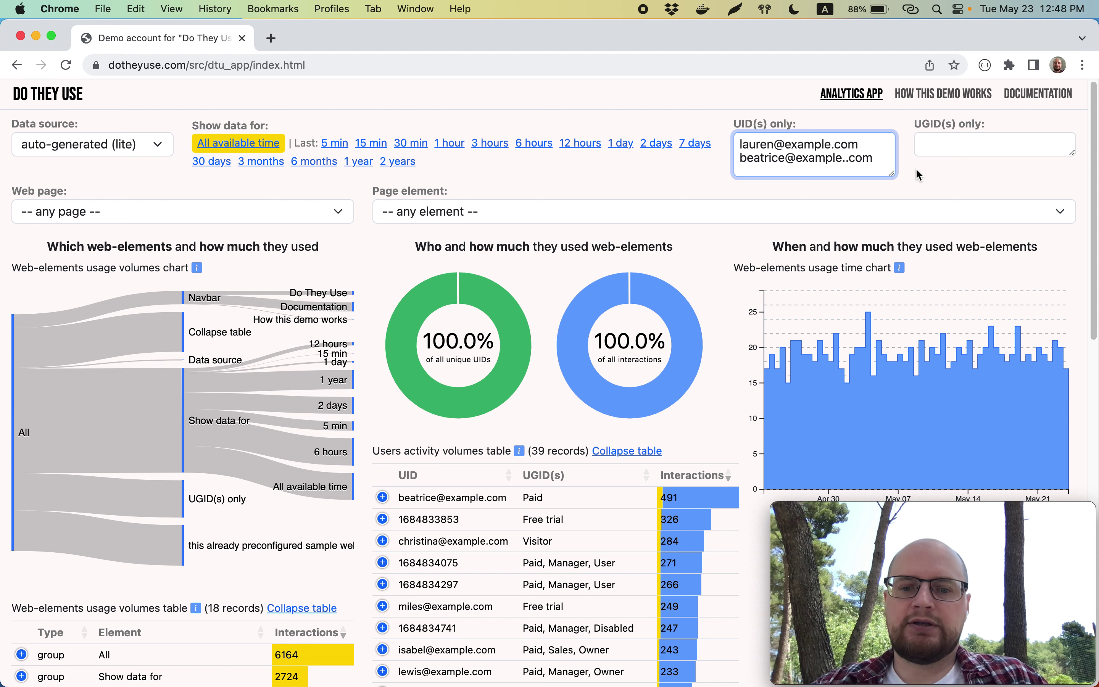
pyautogui.click(917, 170)
# - Remove the extra dot from the second UID and apply the filter for both users
pyautogui.click(779, 156)
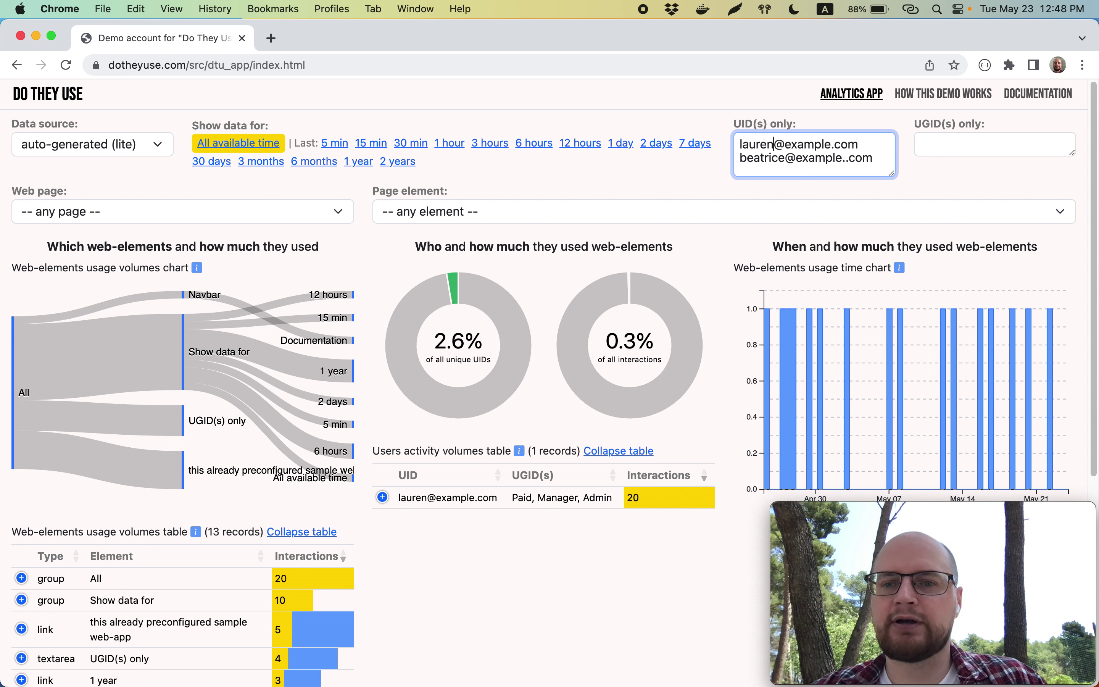
pyautogui.press('super+Left')
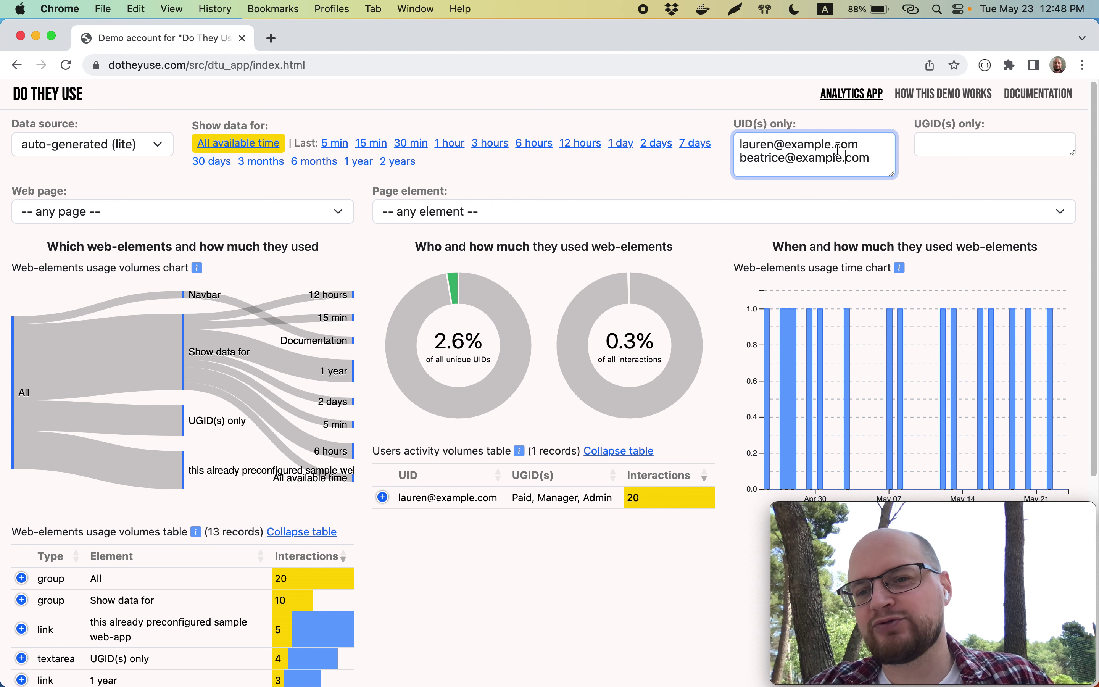
pyautogui.click(913, 168)
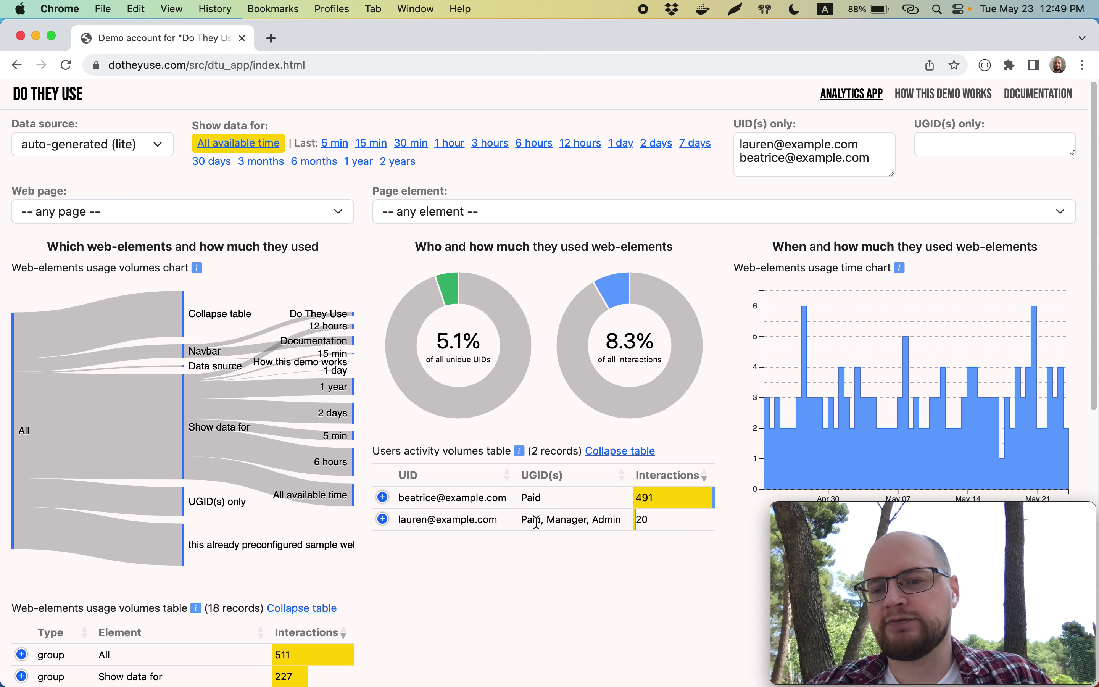
# - Clear the UID filter, filter the dashboard by the user group Paid and review the matching users
pyautogui.click(835, 156)
pyautogui.press('super+a')
pyautogui.press('BackSpace')
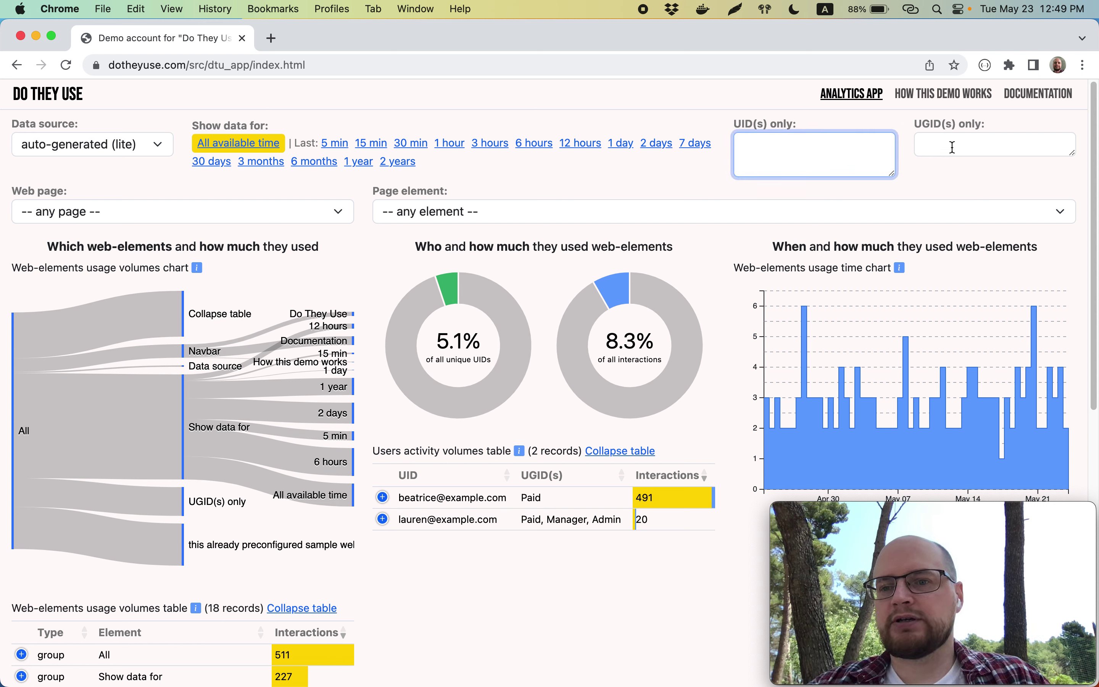
pyautogui.click(921, 145)
pyautogui.write('Paid')
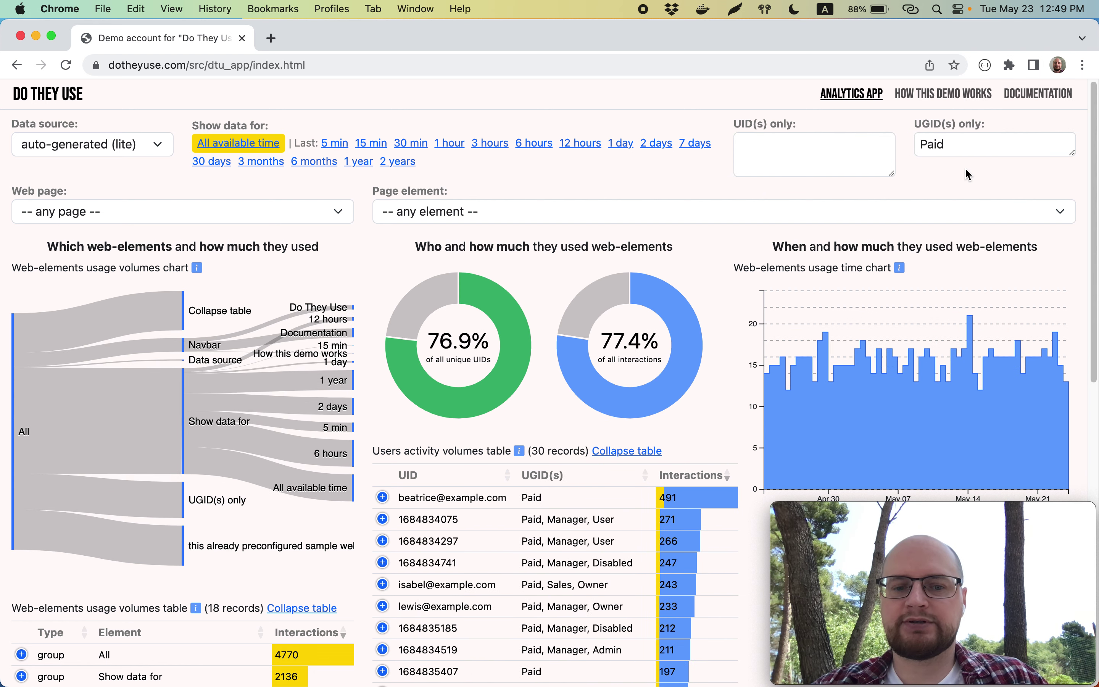
pyautogui.scroll(-5, 653, 535)
pyautogui.scroll(-7, 653, 535)
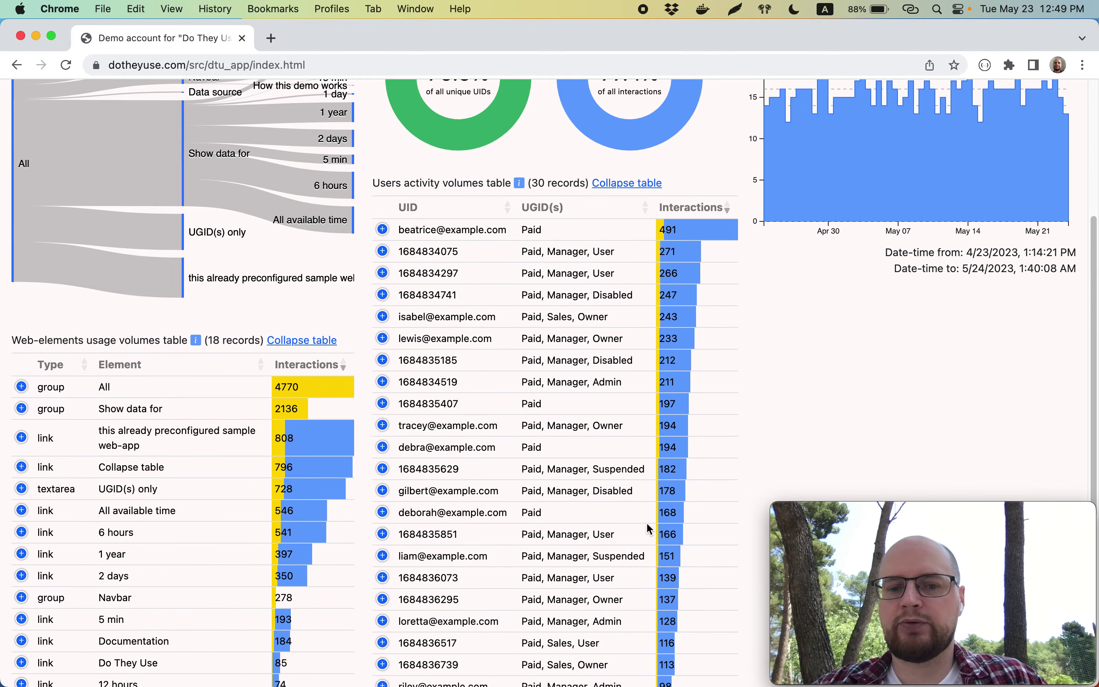
pyautogui.scroll(1, 599, 421)
pyautogui.scroll(10, 599, 422)
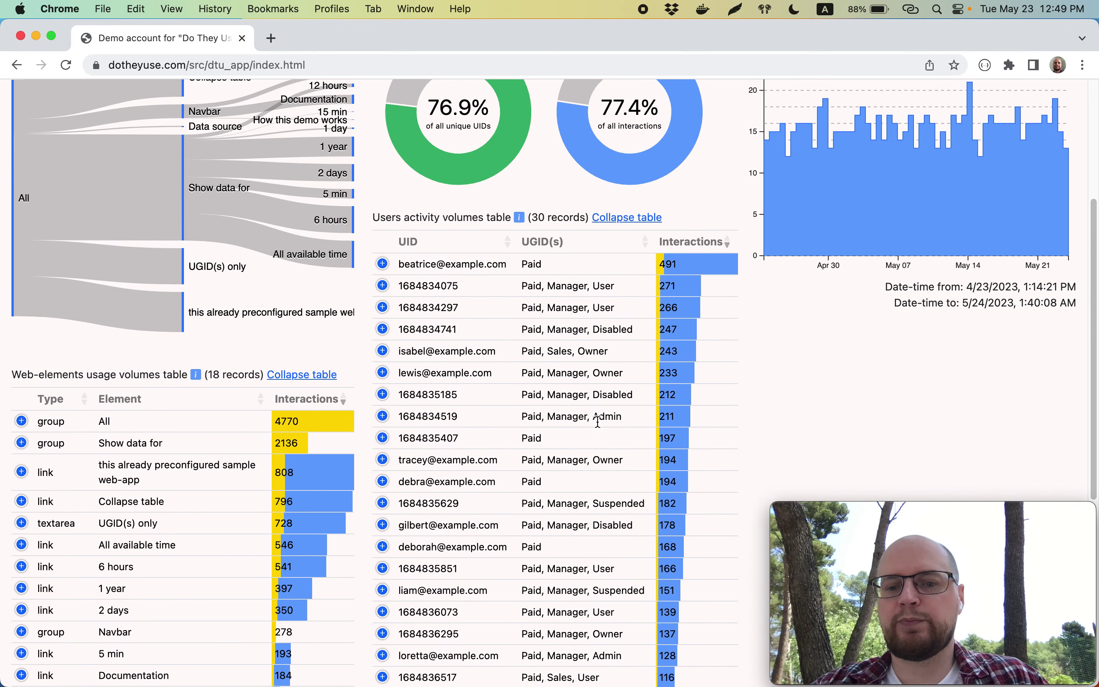
# - Extend the UGID filter to "Paid, Manager" and review the matching users in the activity table
pyautogui.click(957, 142)
pyautogui.write(', Manager')
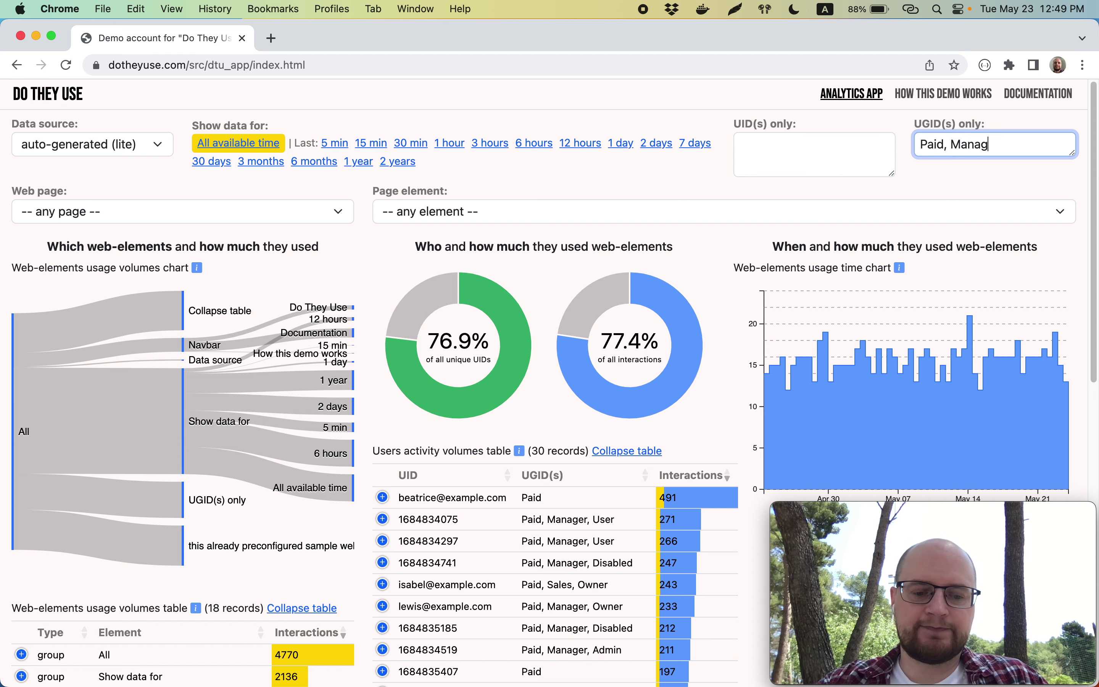
pyautogui.click(935, 161)
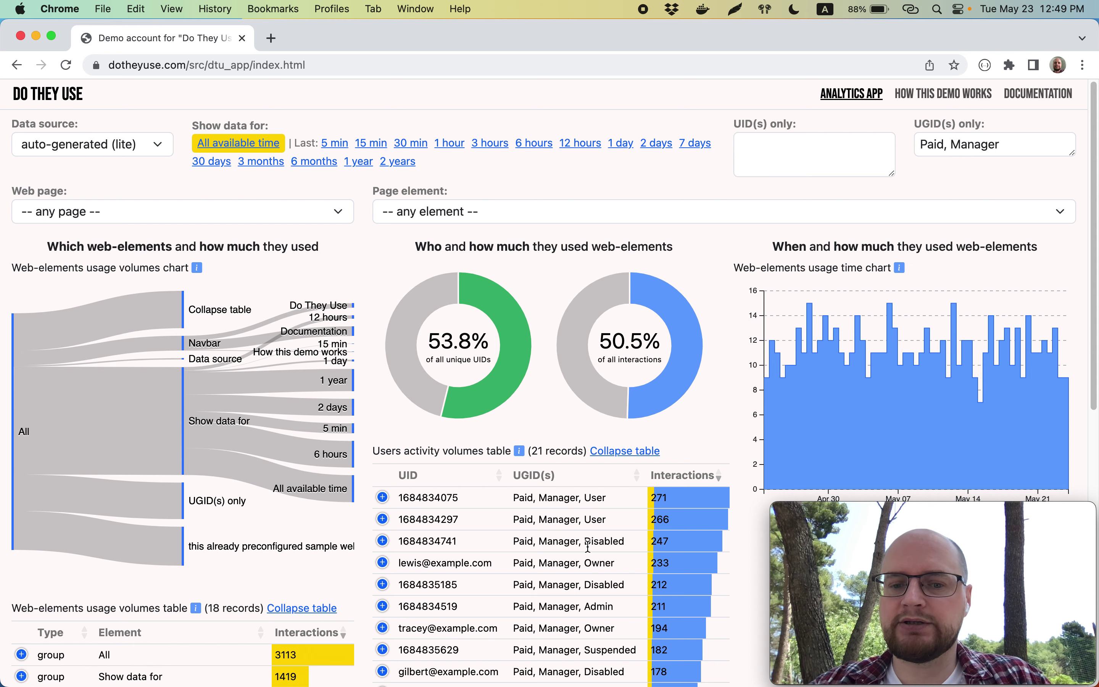
pyautogui.scroll(-7, 586, 569)
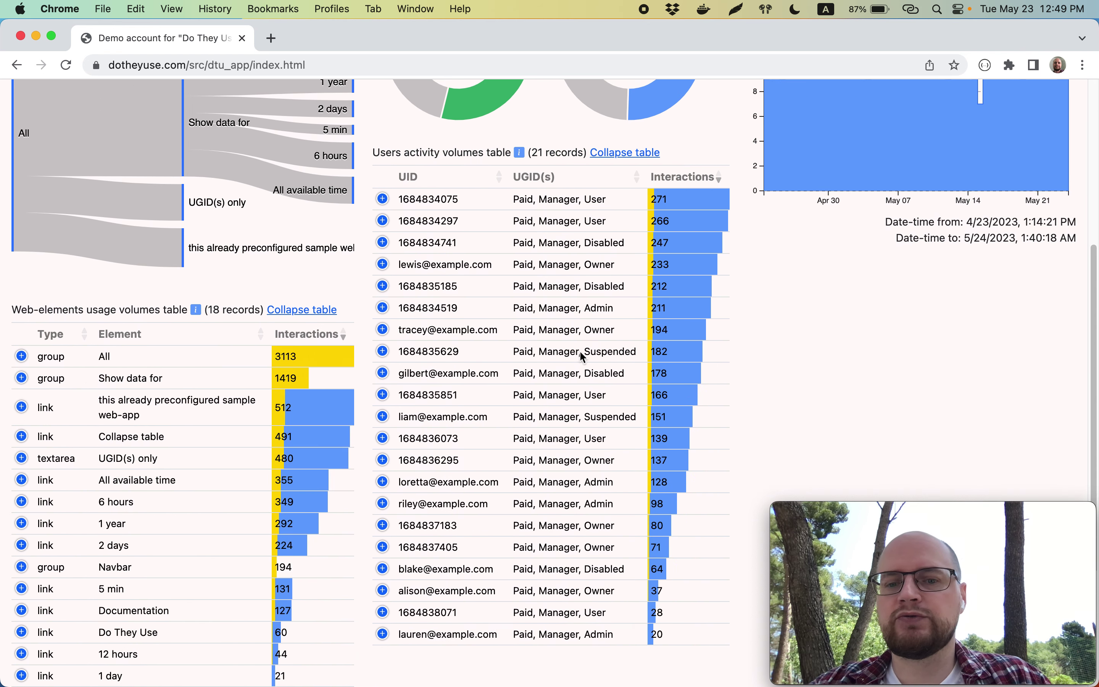
pyautogui.scroll(7, 586, 335)
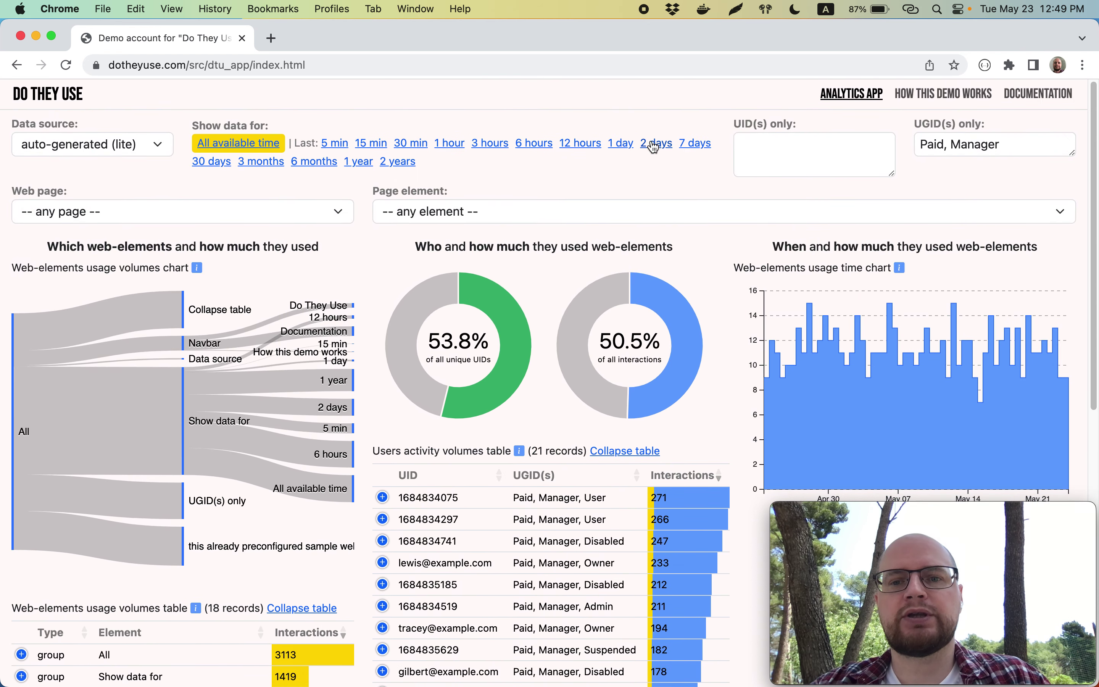
# - Limit the data to the last 2 days and filter the page element to the Do They Use link
pyautogui.click(656, 144)
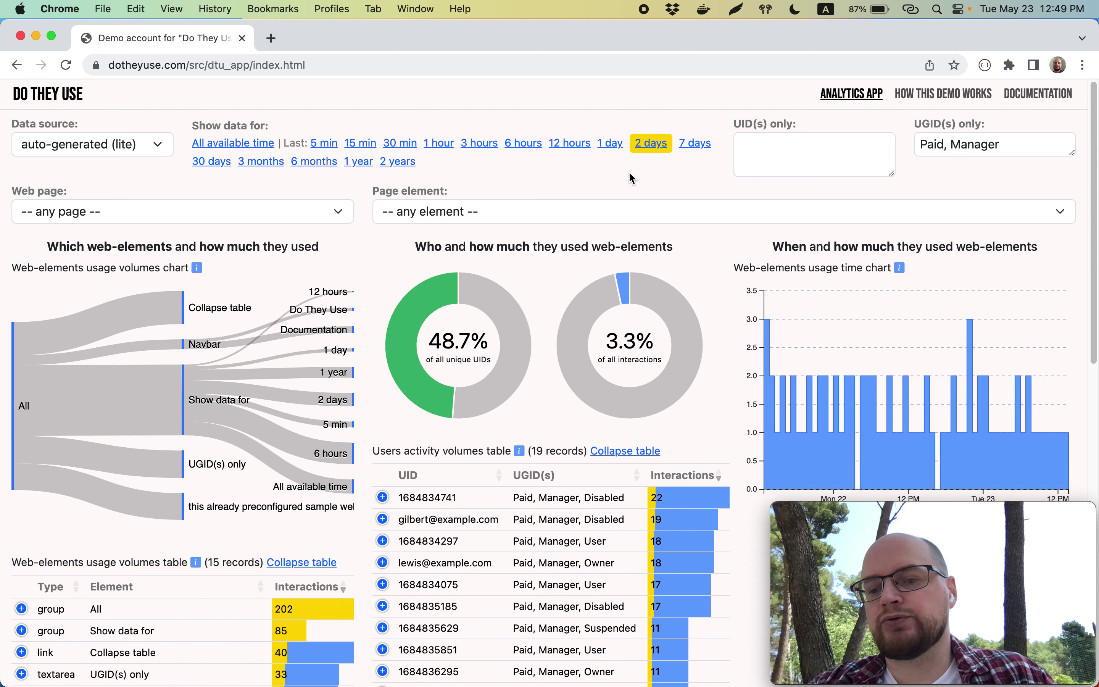
pyautogui.click(633, 214)
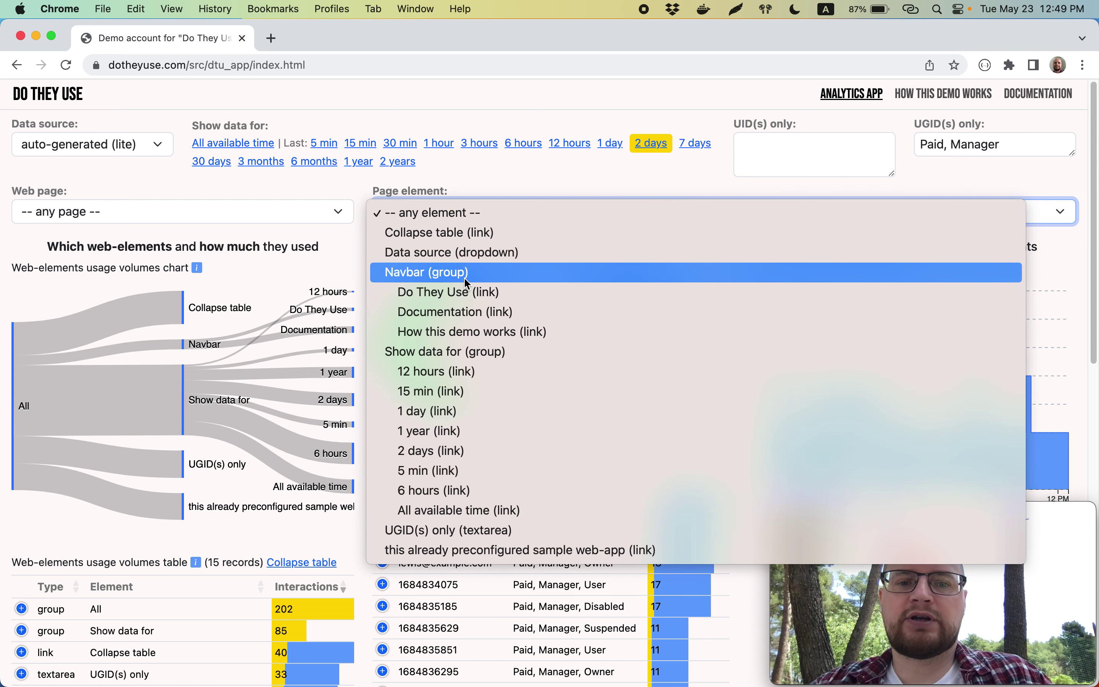
pyautogui.click(471, 299)
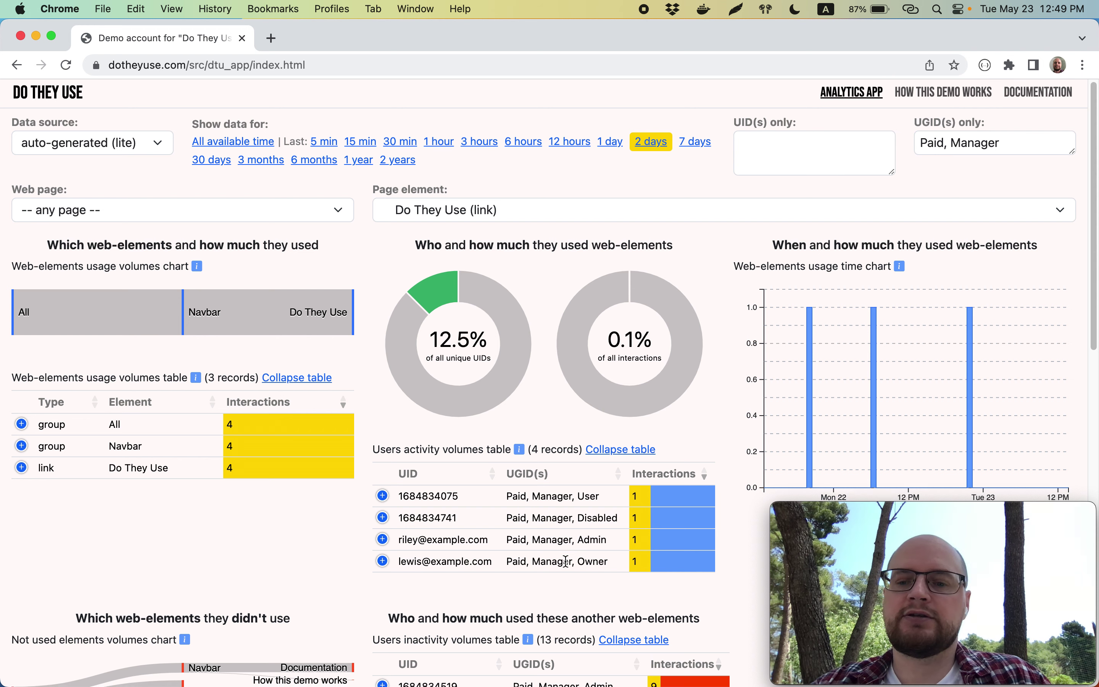
# - Examine the chart and table of web elements not used and the users inactivity table for the combined filters
pyautogui.scroll(-8, 567, 562)
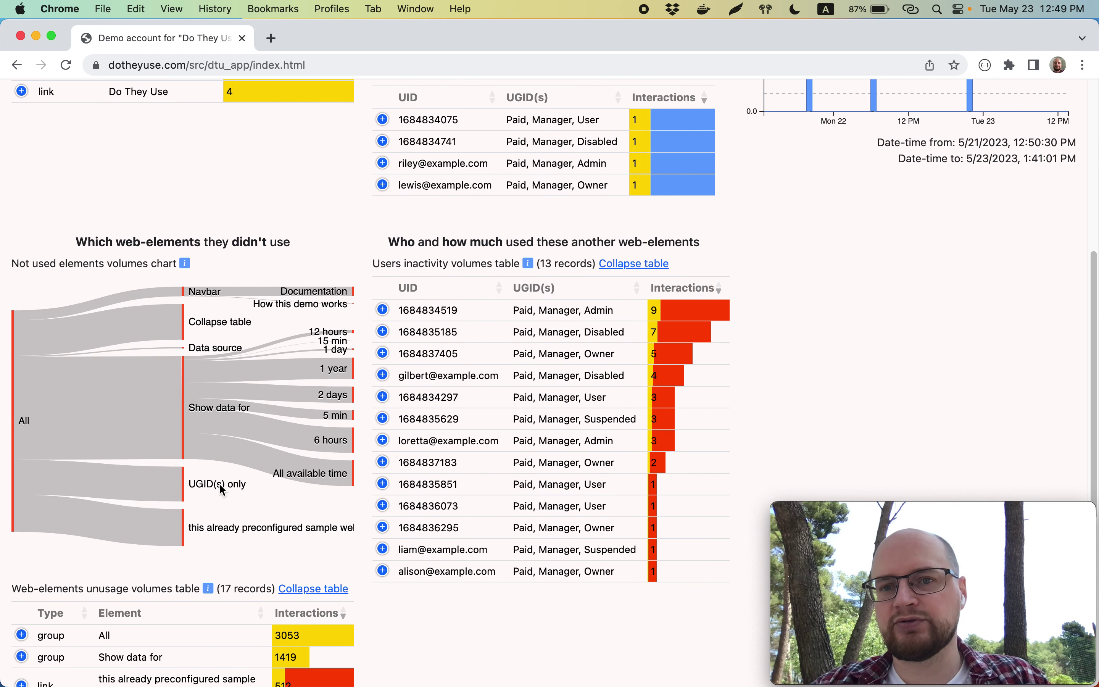
pyautogui.scroll(-7, 219, 484)
pyautogui.scroll(5, 220, 483)
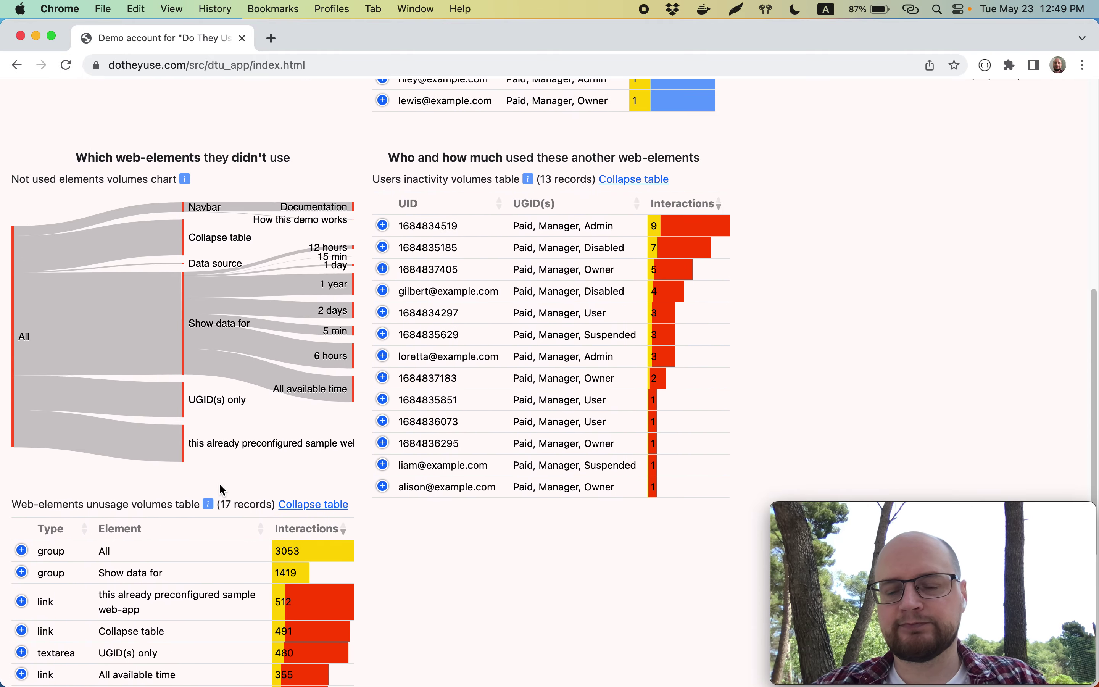
# - Clear the UGID filter and reset the dashboard to all available time and any page element
pyautogui.scroll(10, 221, 490)
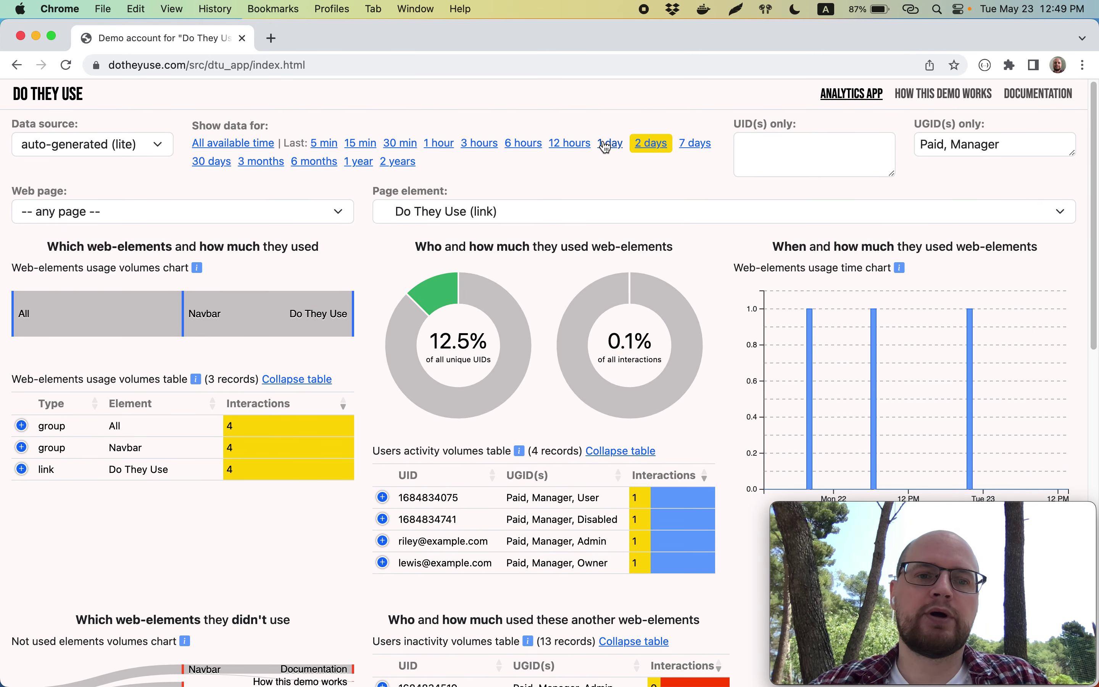
pyautogui.tripleClick(931, 143)
pyautogui.press('BackSpace')
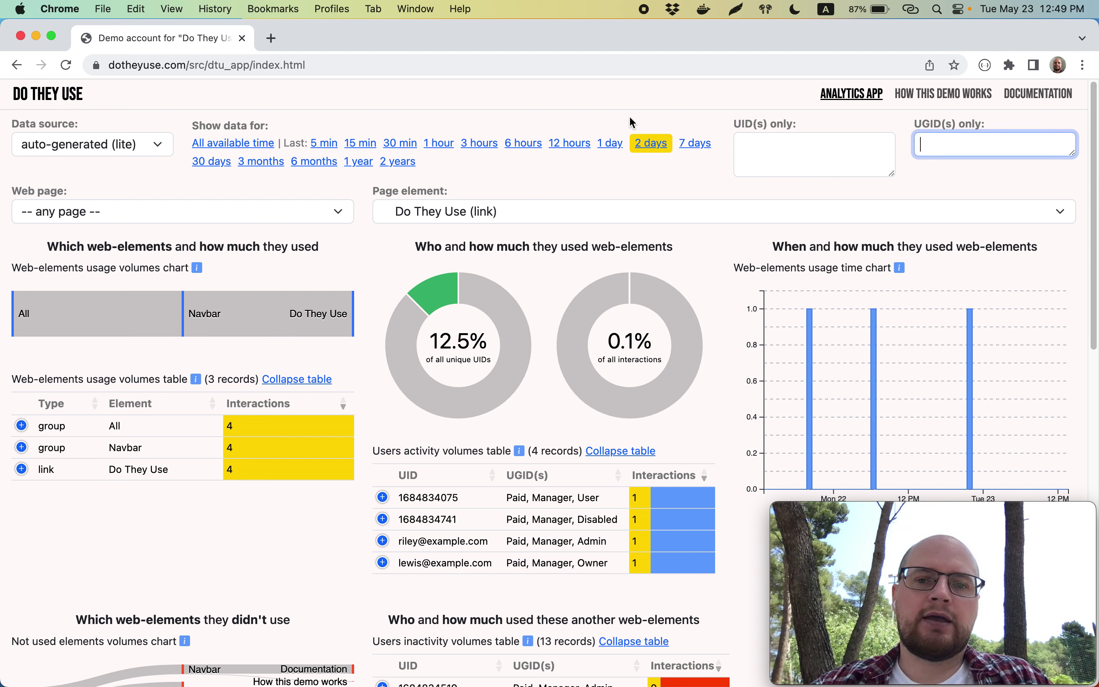
pyautogui.click(218, 148)
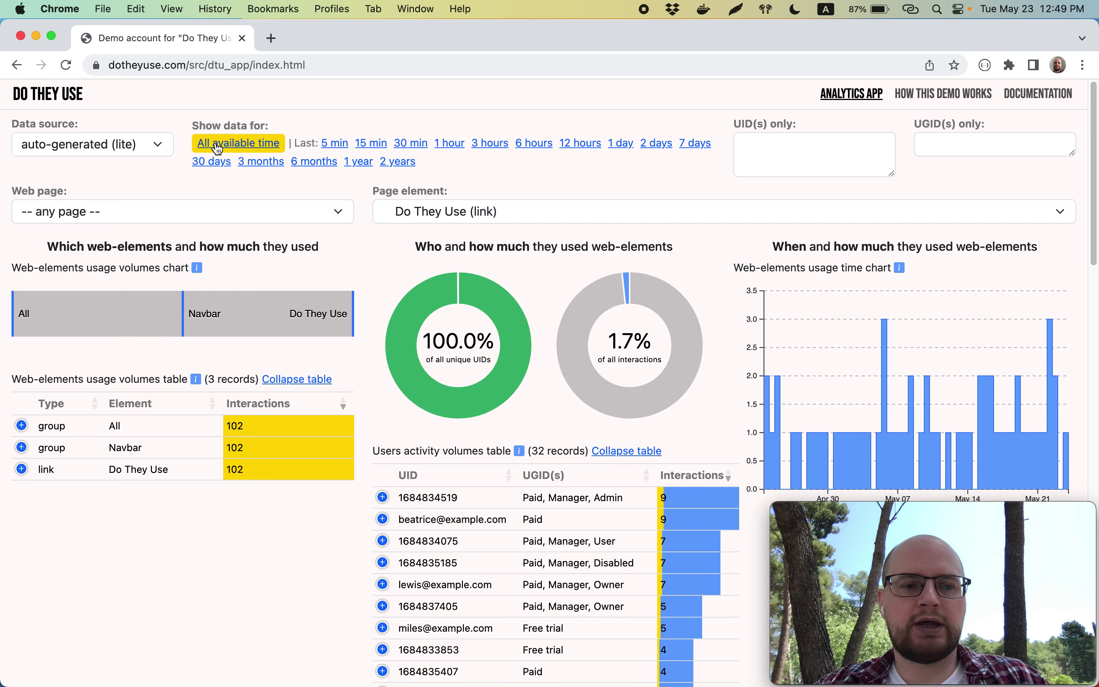
pyautogui.click(449, 212)
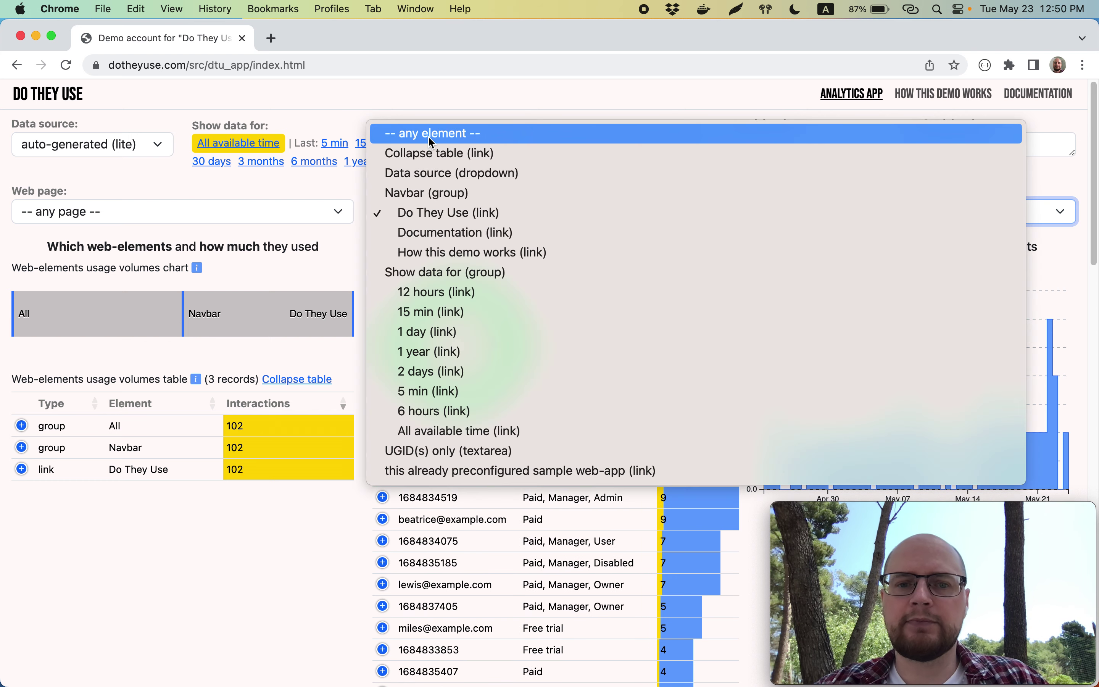
pyautogui.press('Escape')
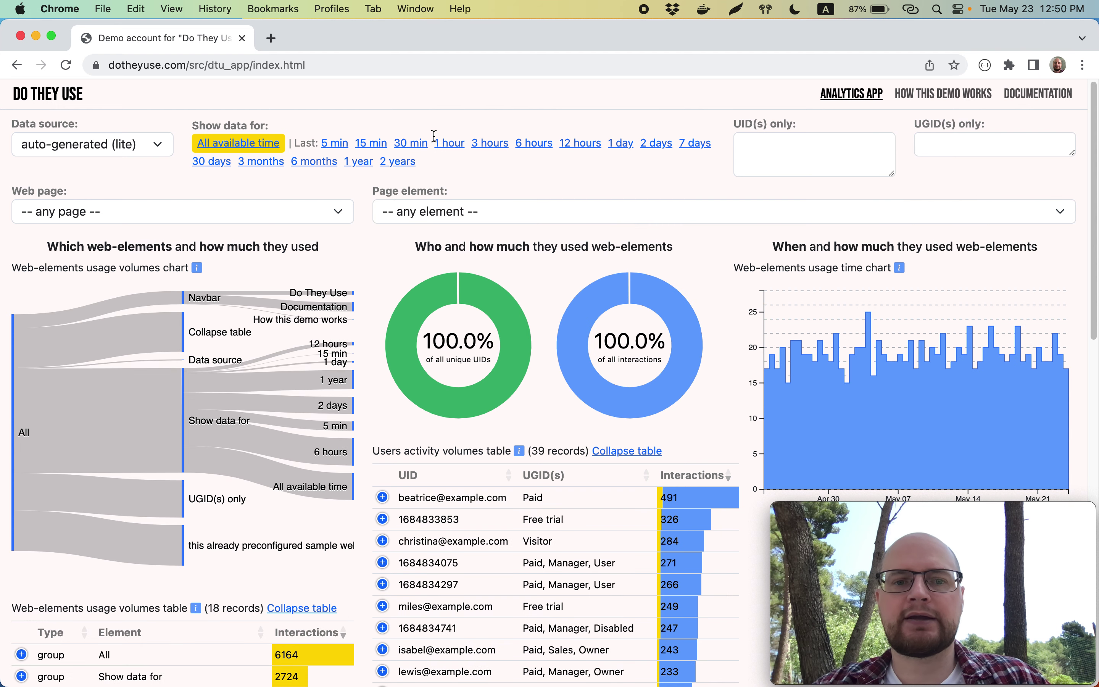
# - Switch the data source to auto-generated (heavy) and review the usage charts and tables
pyautogui.click(156, 145)
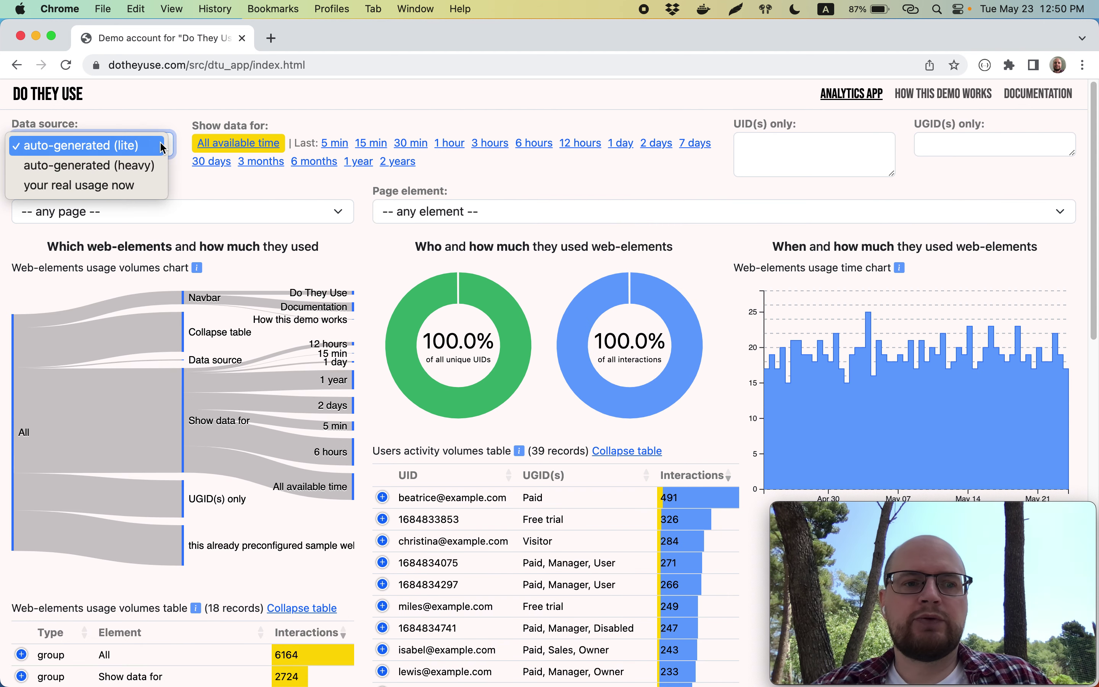
pyautogui.click(152, 167)
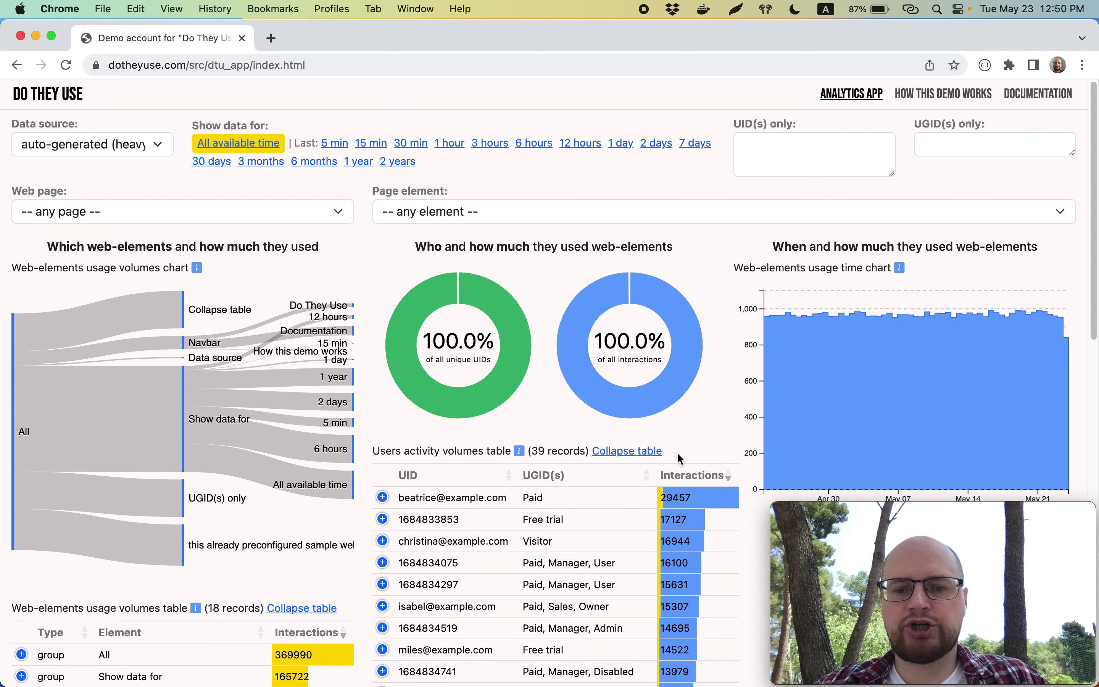
pyautogui.scroll(-5, 553, 437)
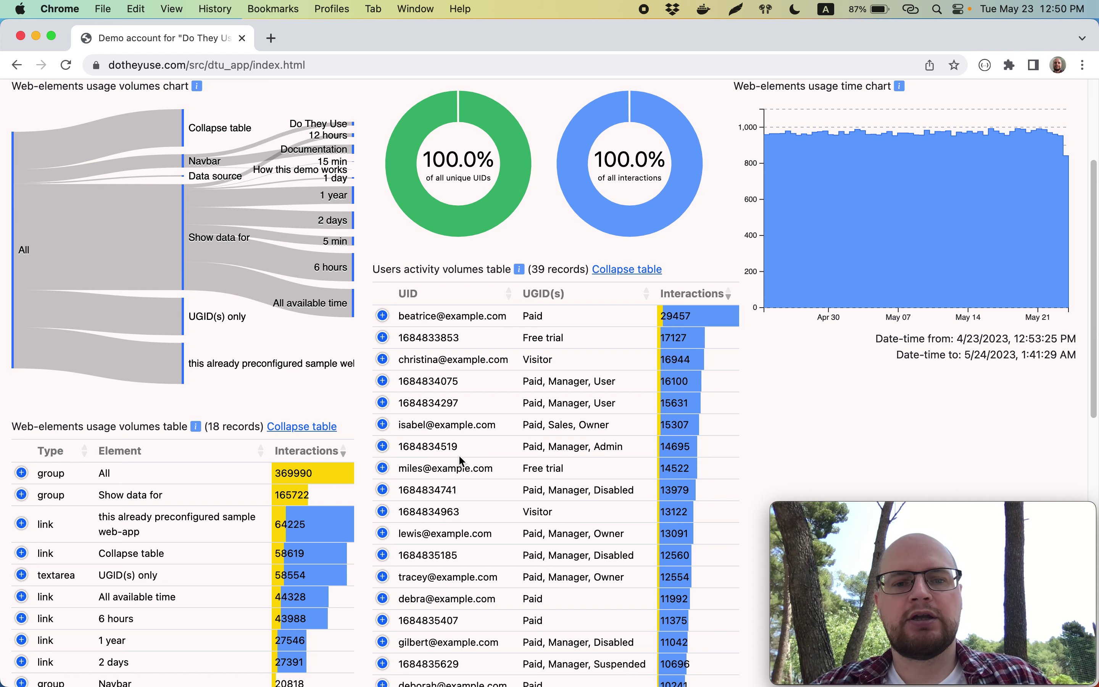
pyautogui.scroll(-1, 458, 454)
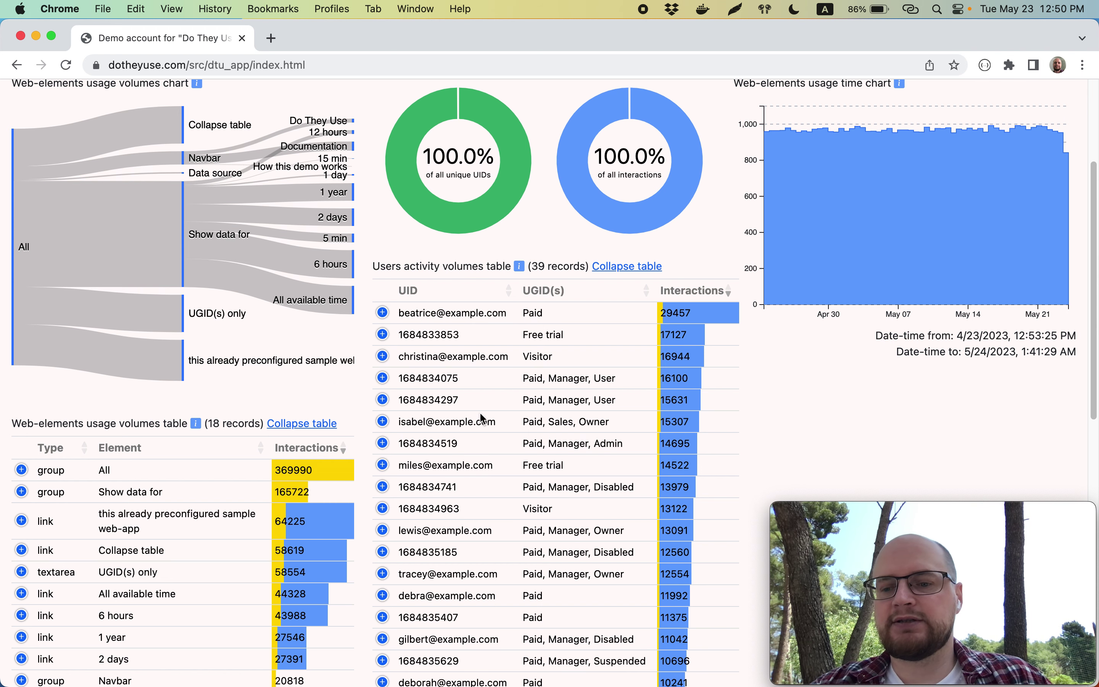
pyautogui.scroll(5, 481, 416)
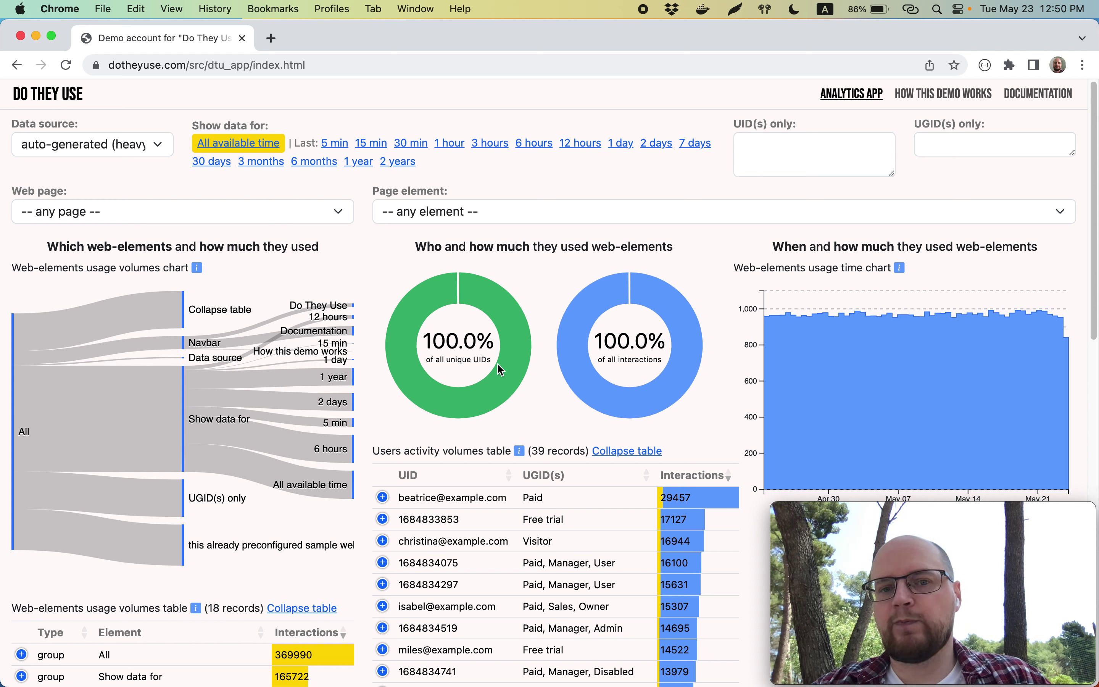
# - Narrow the period to the last 5 min, widen it to 15 min, and switch the data source to your real usage now
pyautogui.click(336, 145)
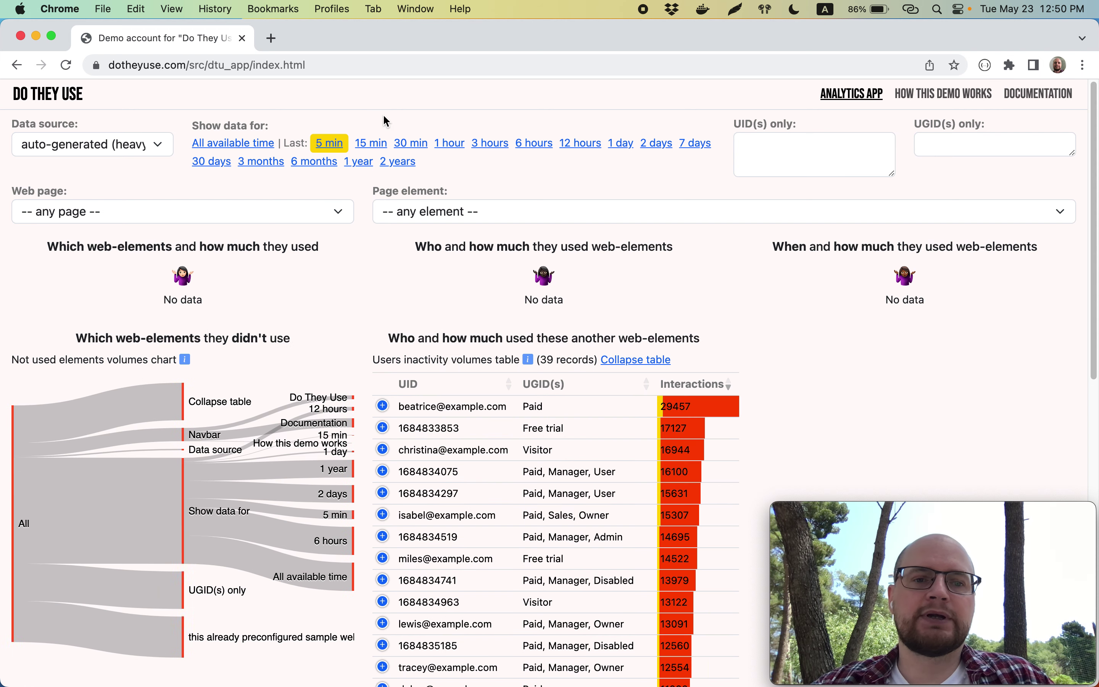
pyautogui.click(370, 144)
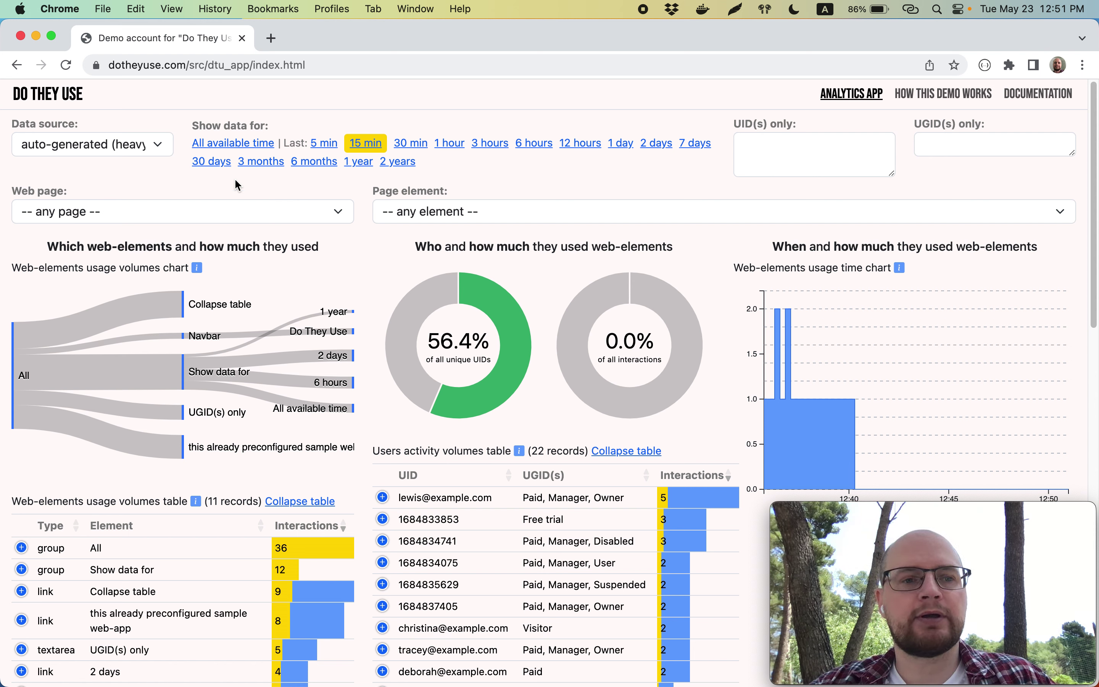
pyautogui.click(141, 148)
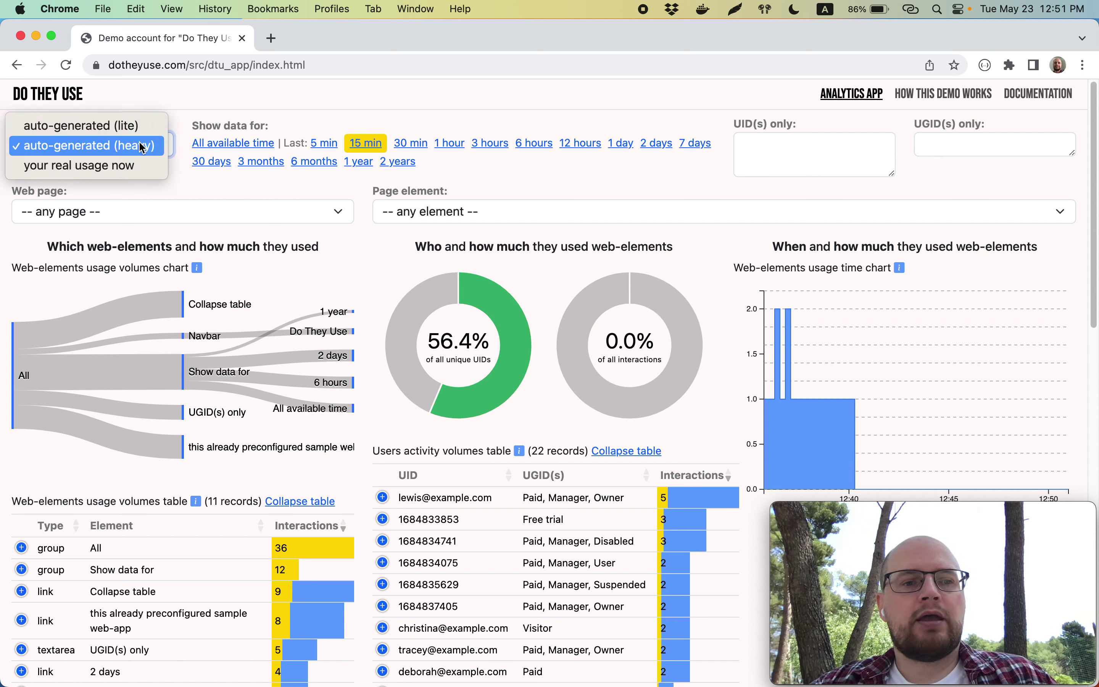
pyautogui.click(129, 168)
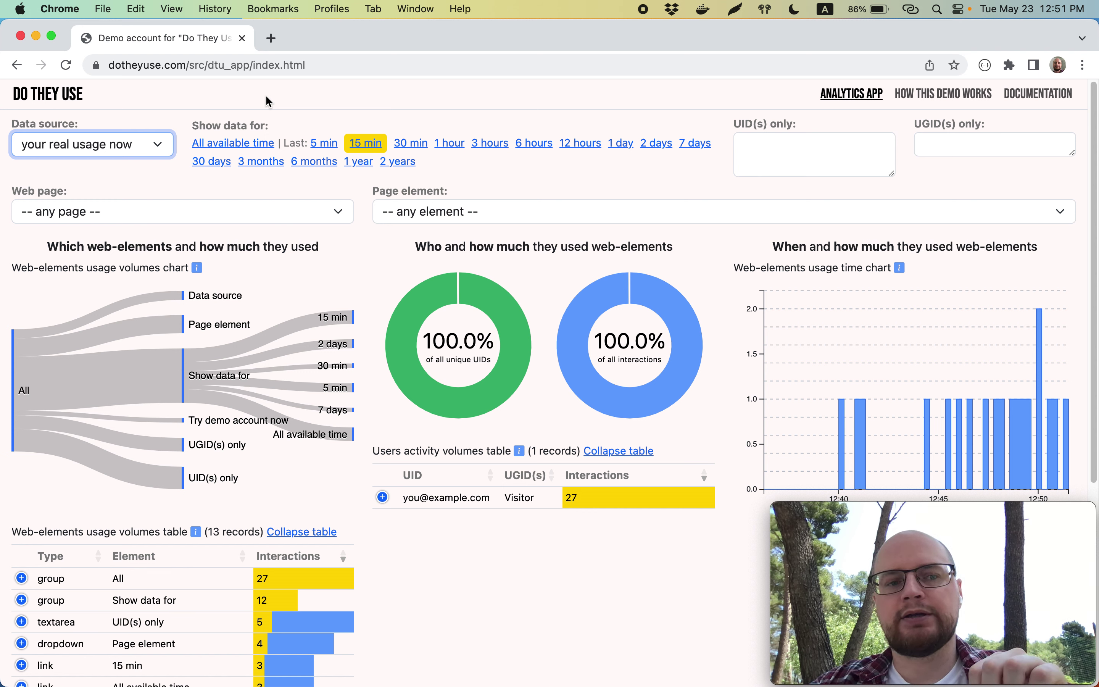
pyautogui.click(407, 109)
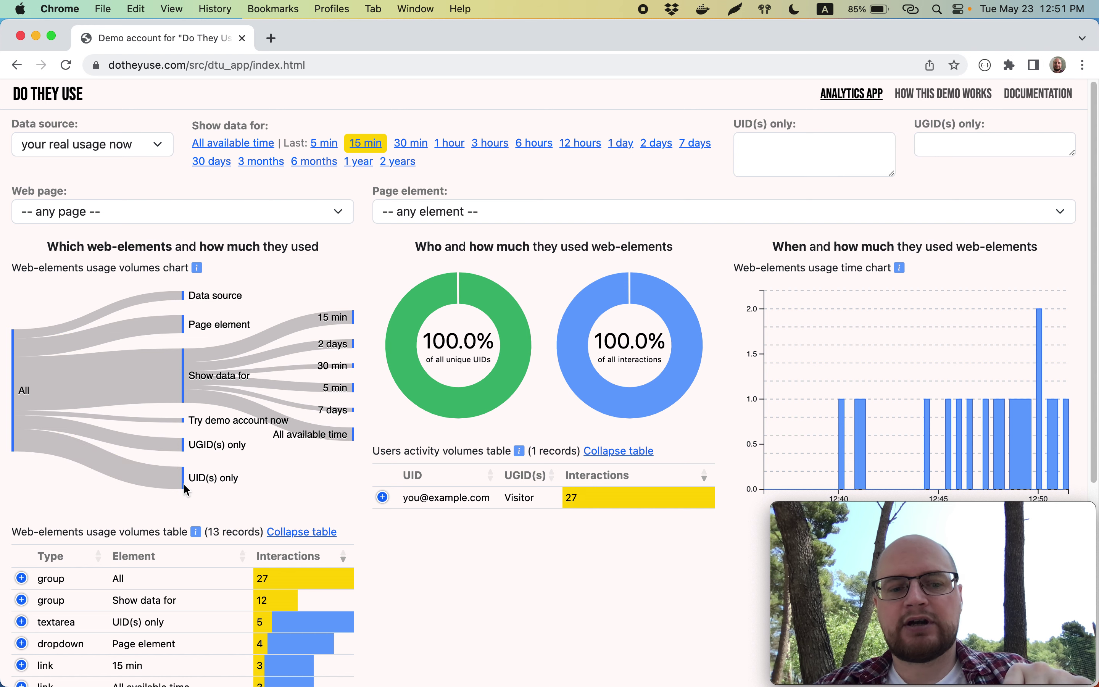
# - Examine the recorded real usage in the web-elements usage volumes table, comparing the "Show data for" row with the period filter it tracks
pyautogui.scroll(-5, 184, 483)
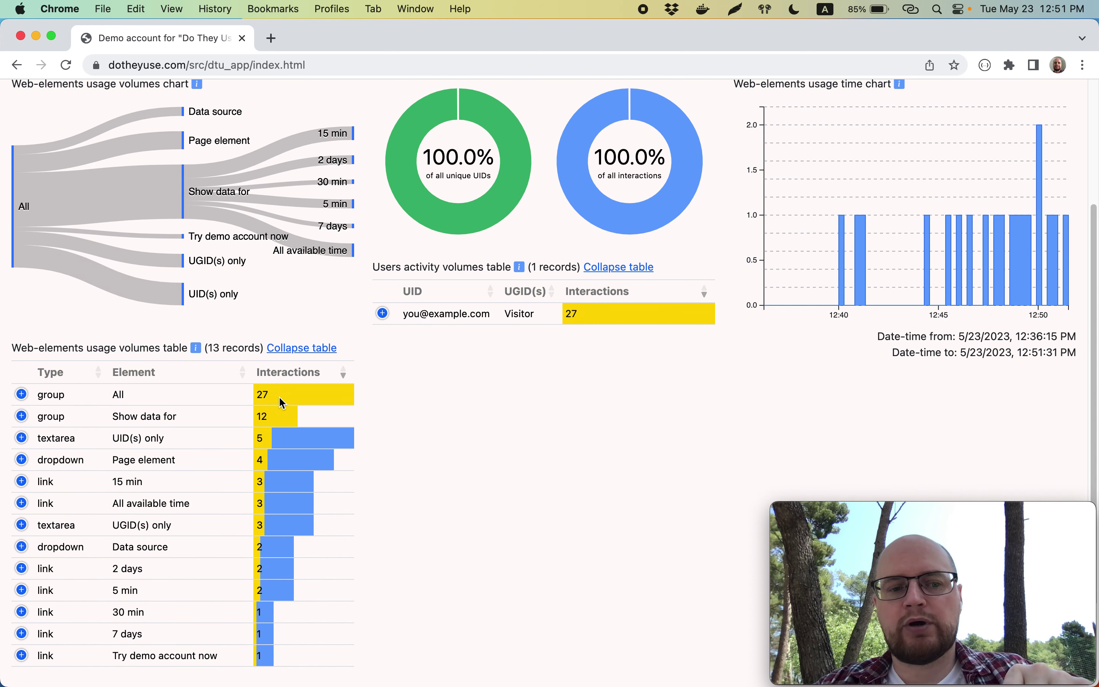
pyautogui.moveTo(112, 417); pyautogui.dragTo(187, 420)
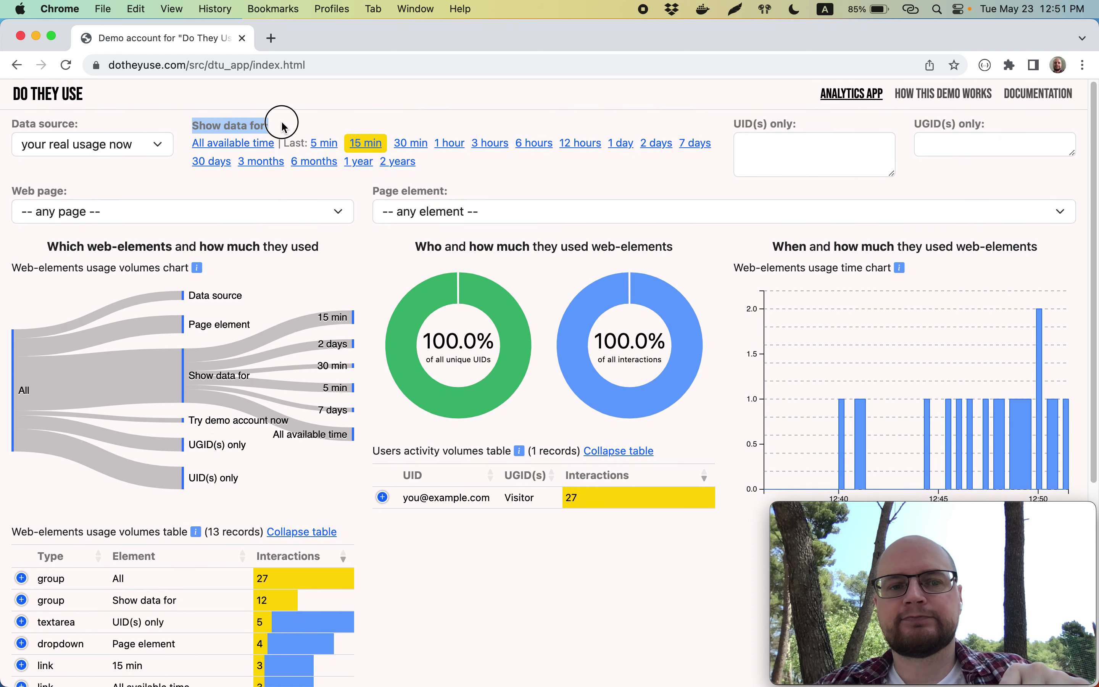
pyautogui.scroll(-3, 305, 318)
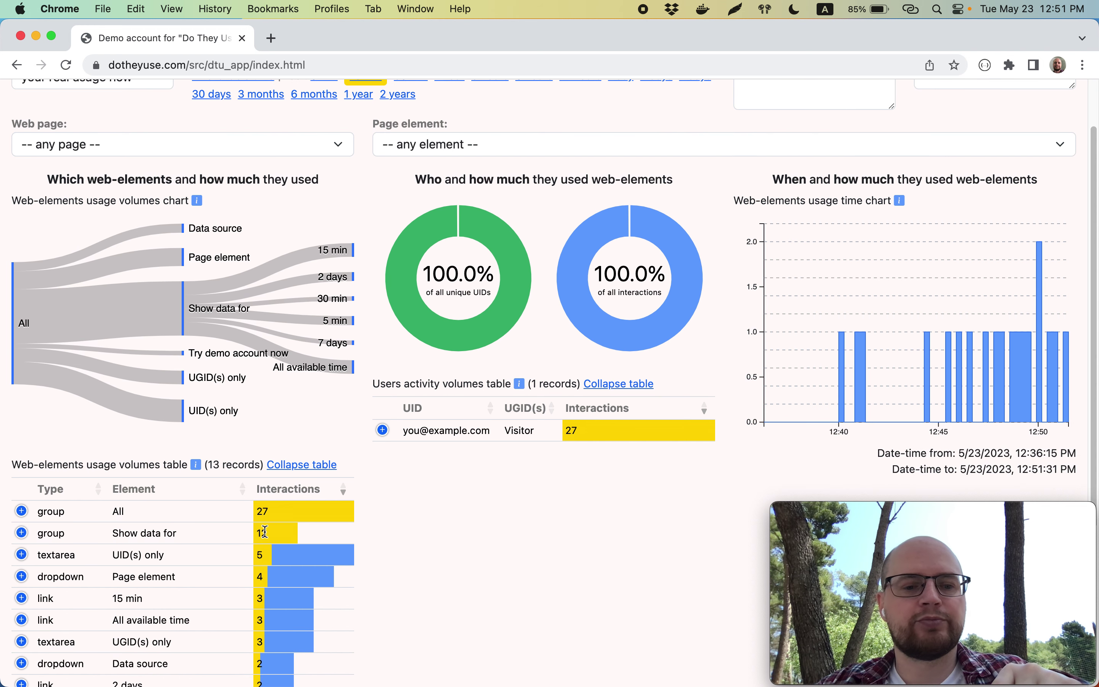
pyautogui.moveTo(255, 532); pyautogui.dragTo(271, 532)
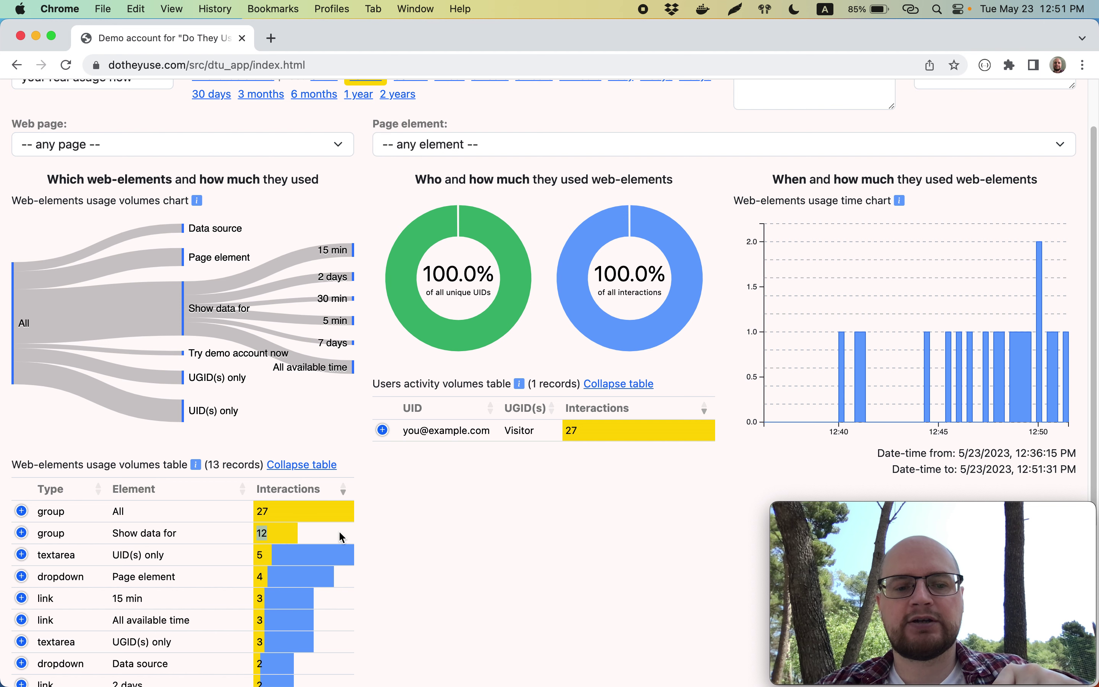
pyautogui.scroll(-5, 373, 534)
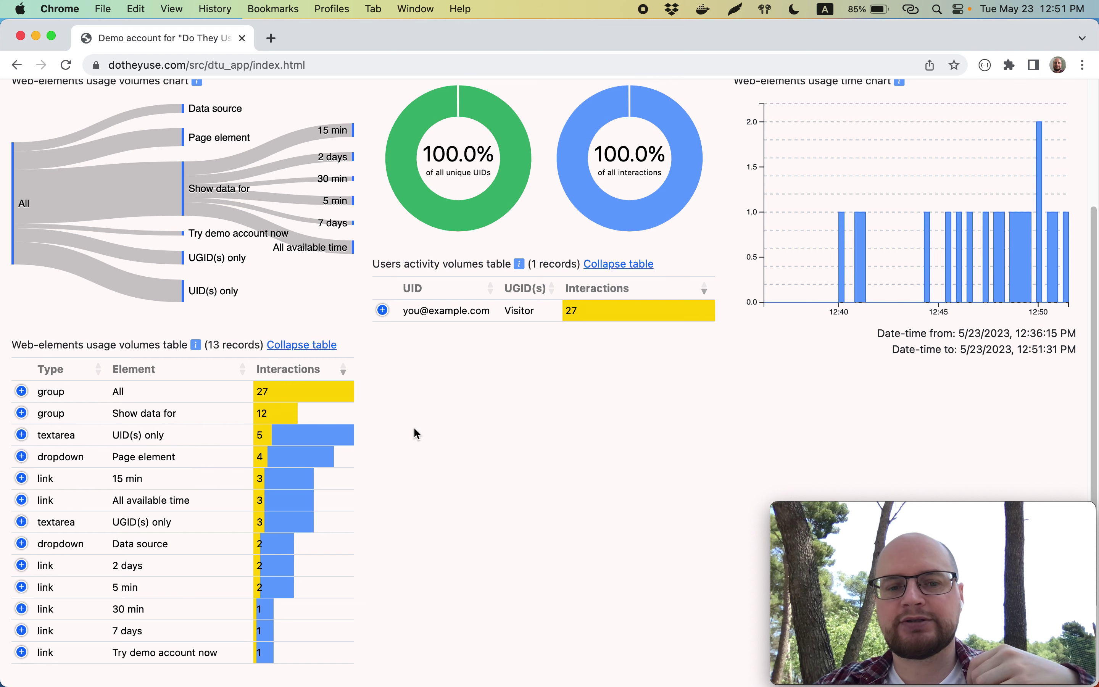
pyautogui.scroll(5, 416, 434)
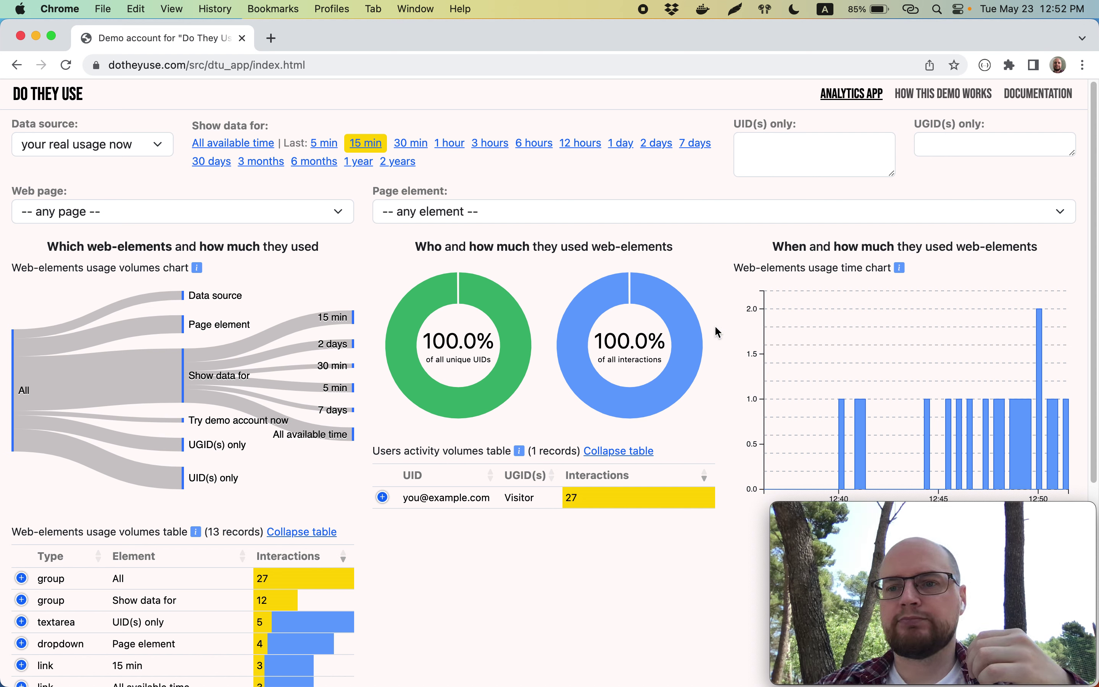
# - Open the How this demo works page and read through its tracking setup, auto-generated data and mobile sections
pyautogui.click(946, 100)
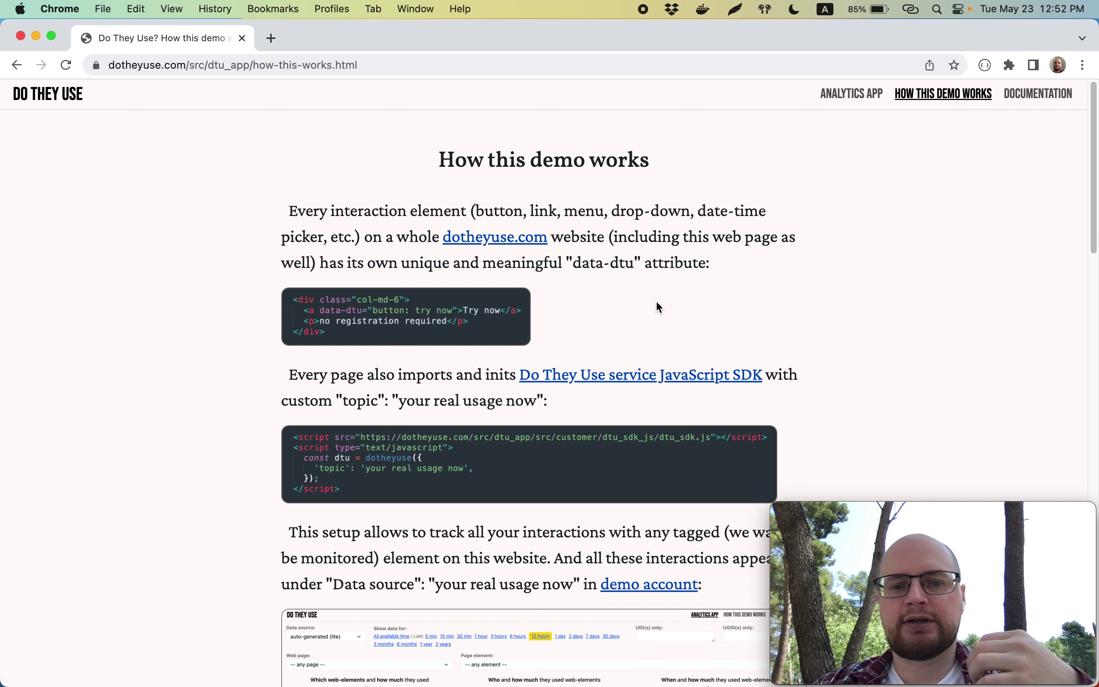
pyautogui.scroll(-5, 656, 302)
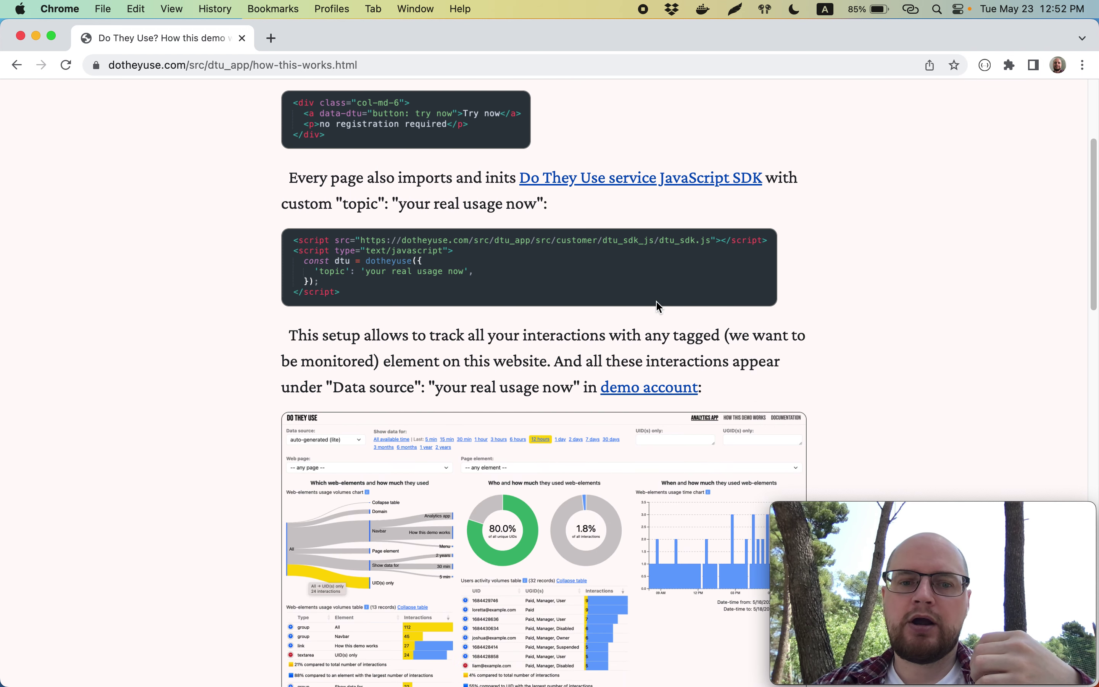
pyautogui.scroll(-6, 659, 307)
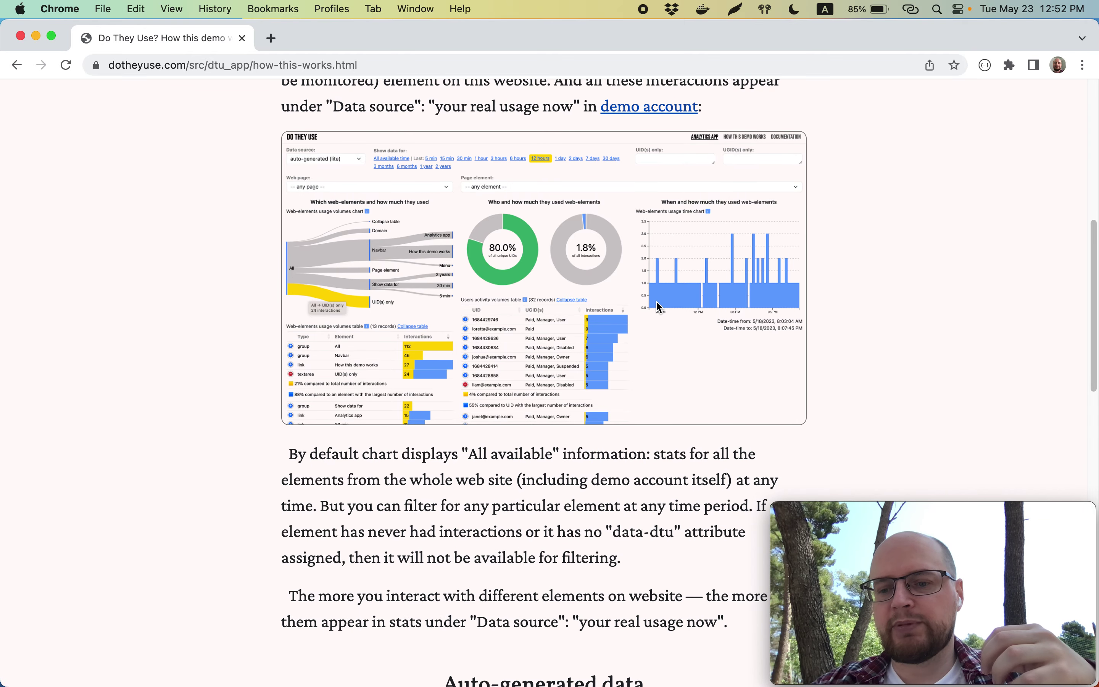
pyautogui.scroll(-8, 660, 307)
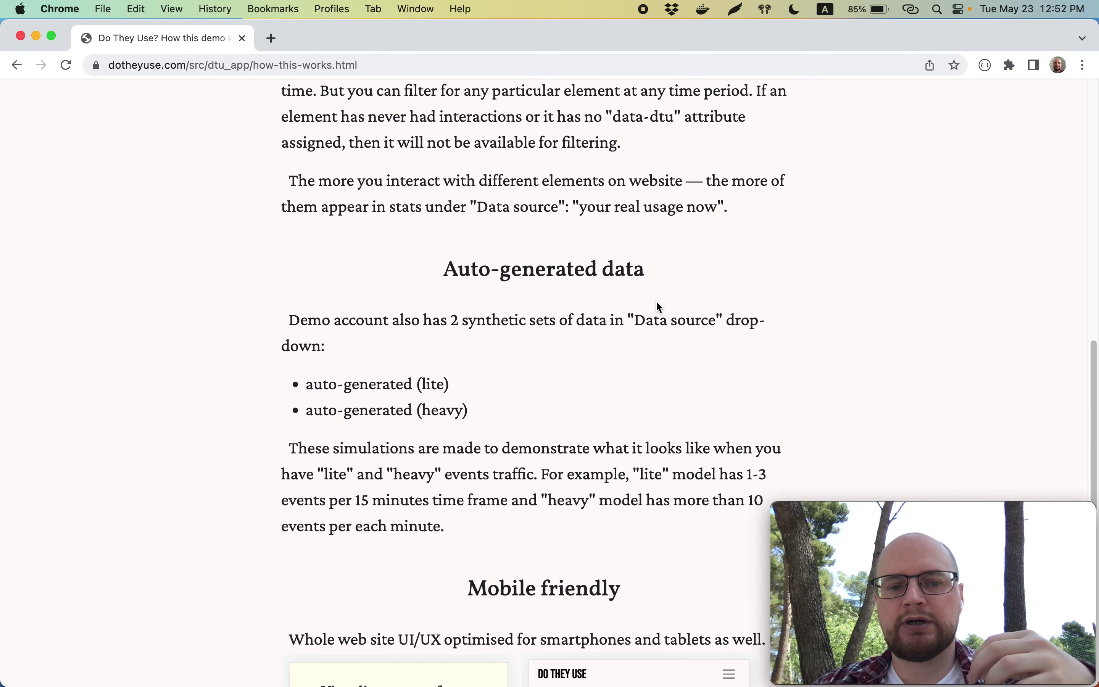
pyautogui.scroll(-10, 517, 349)
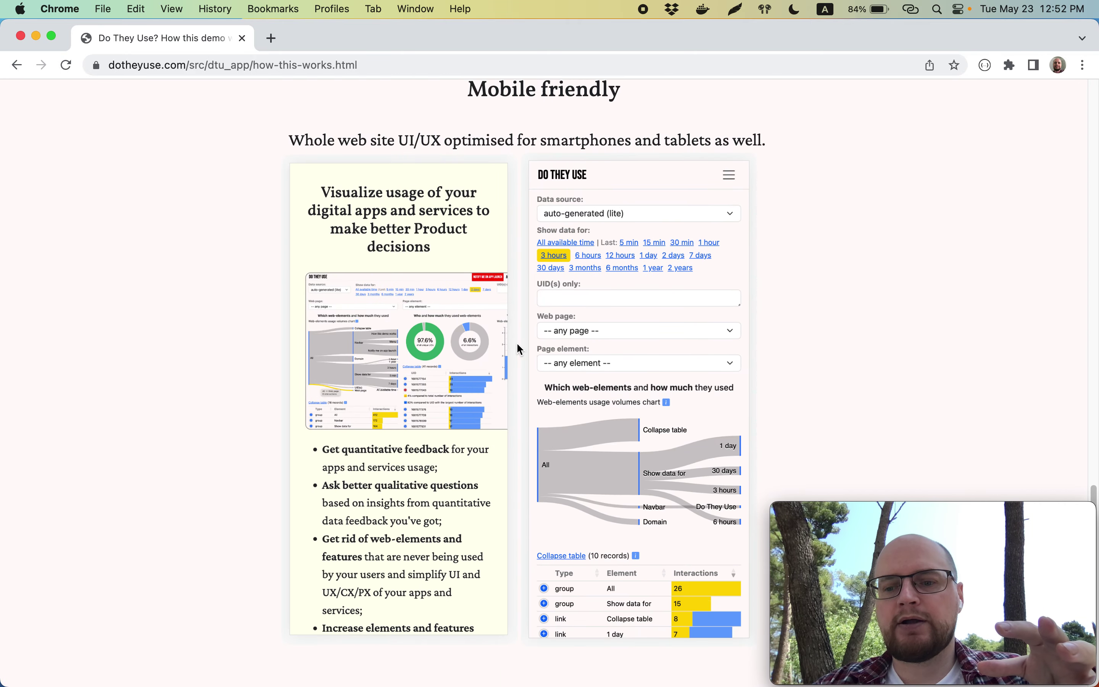
pyautogui.scroll(10, 519, 348)
pyautogui.scroll(5, 517, 346)
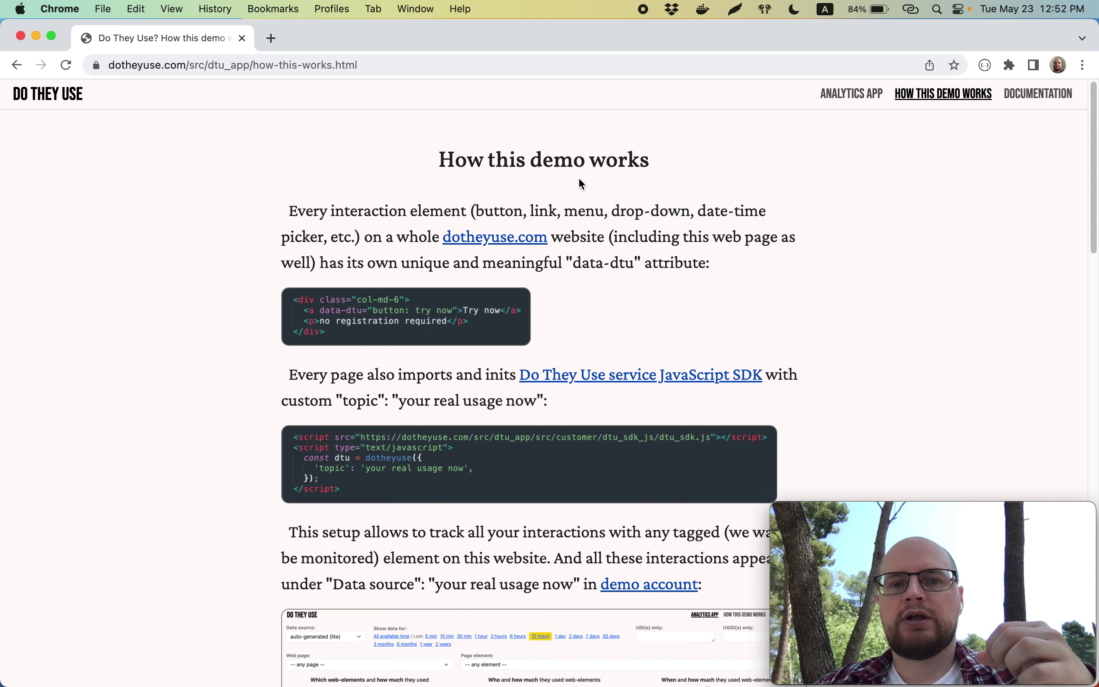
# - Open the Documentation page and read through the self-hosted installation, analytics app usage and SDK setup instructions
pyautogui.click(1030, 98)
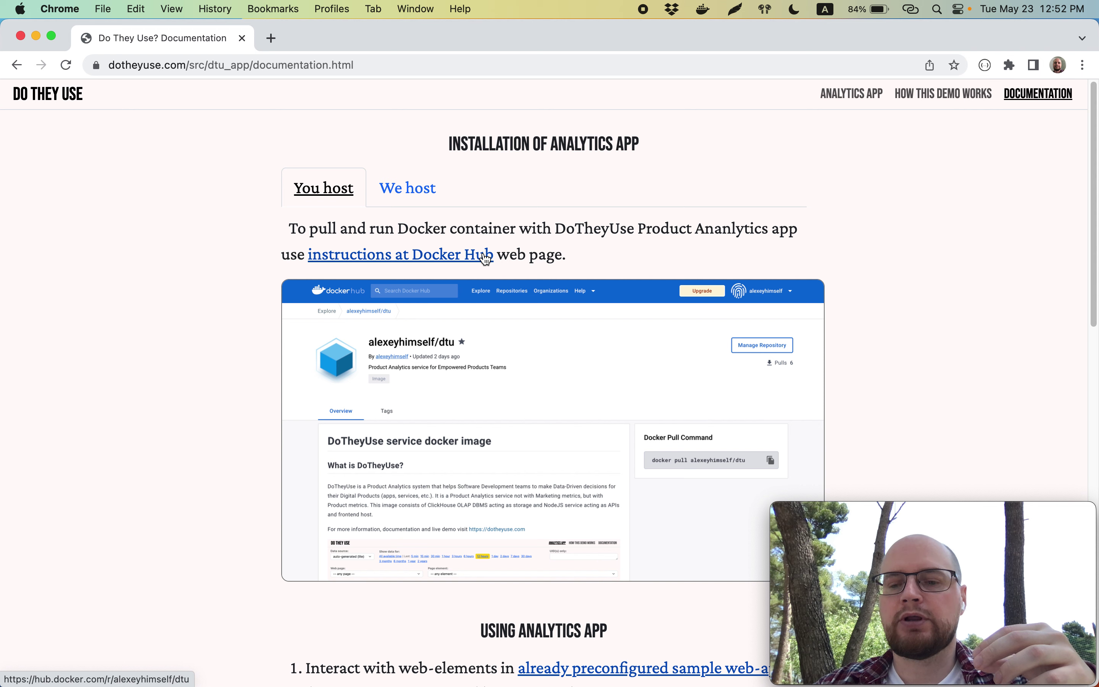
pyautogui.scroll(-10, 432, 400)
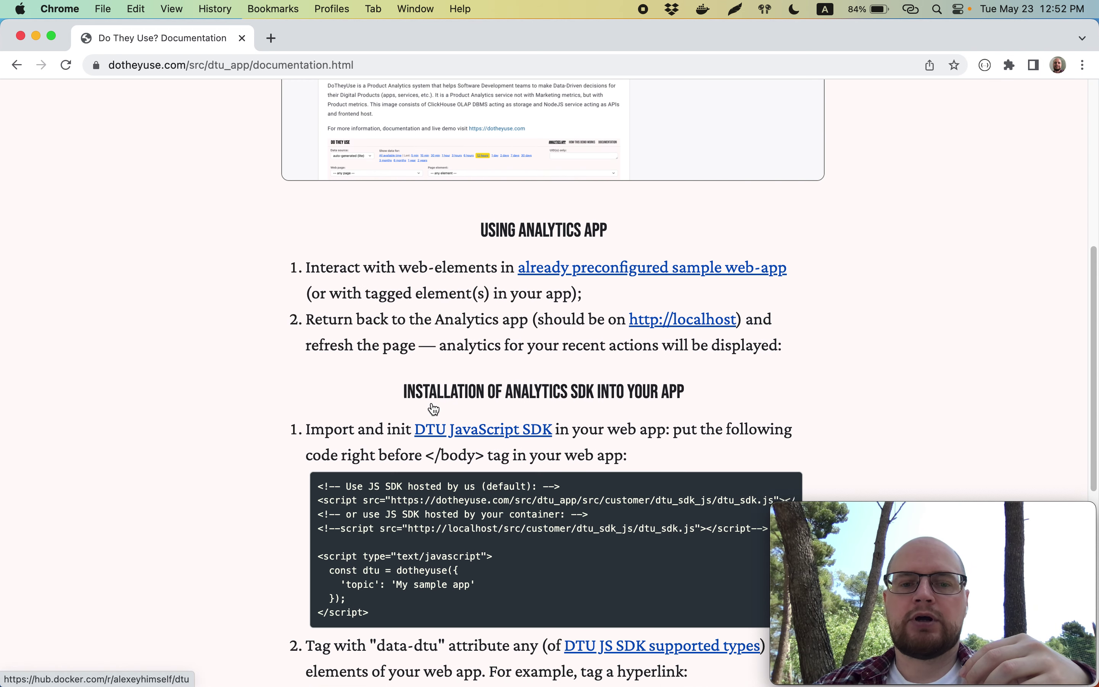
pyautogui.scroll(-9, 432, 402)
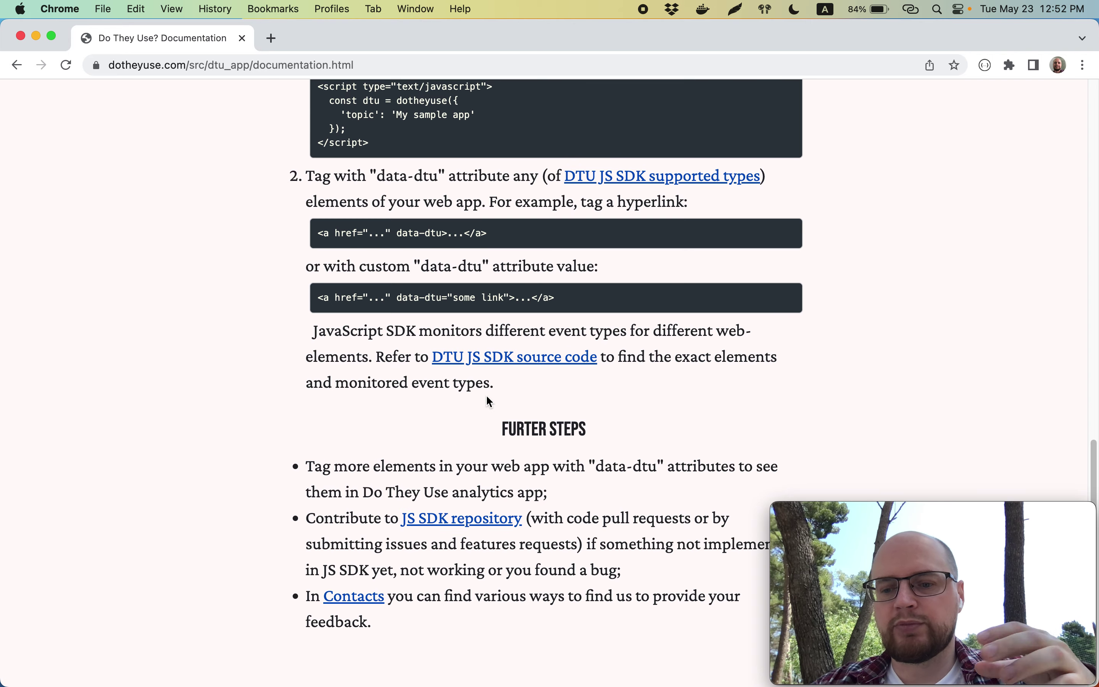
pyautogui.scroll(20, 489, 401)
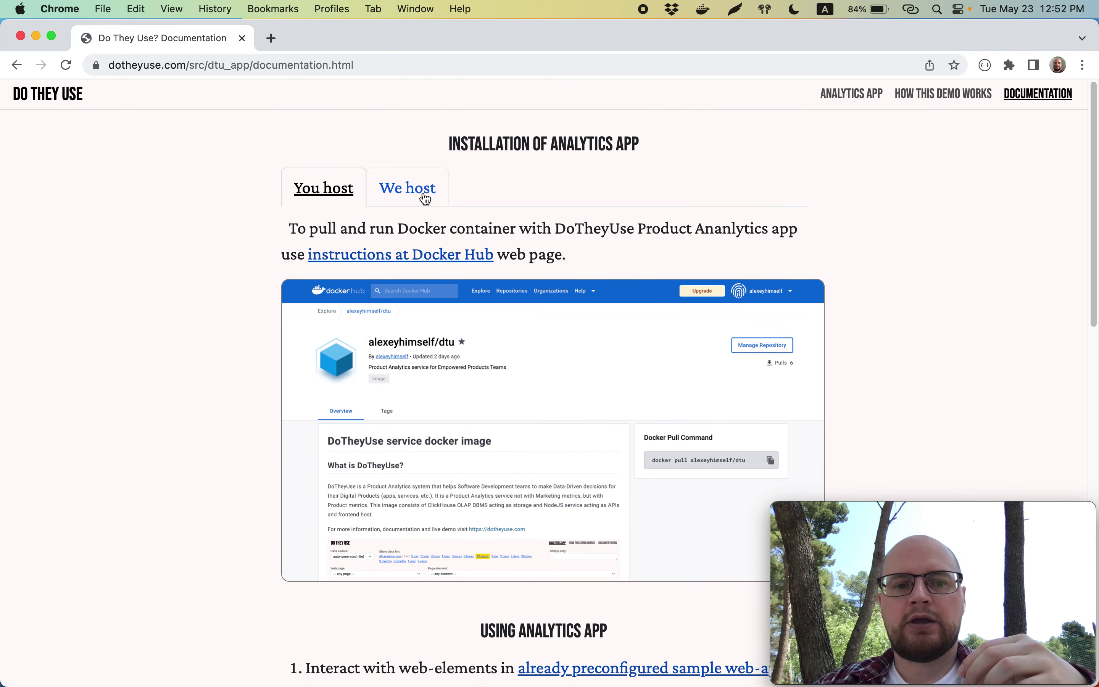
# - Read the "We host" installation option in the documentation and return to the "You host" instructions
pyautogui.click(425, 195)
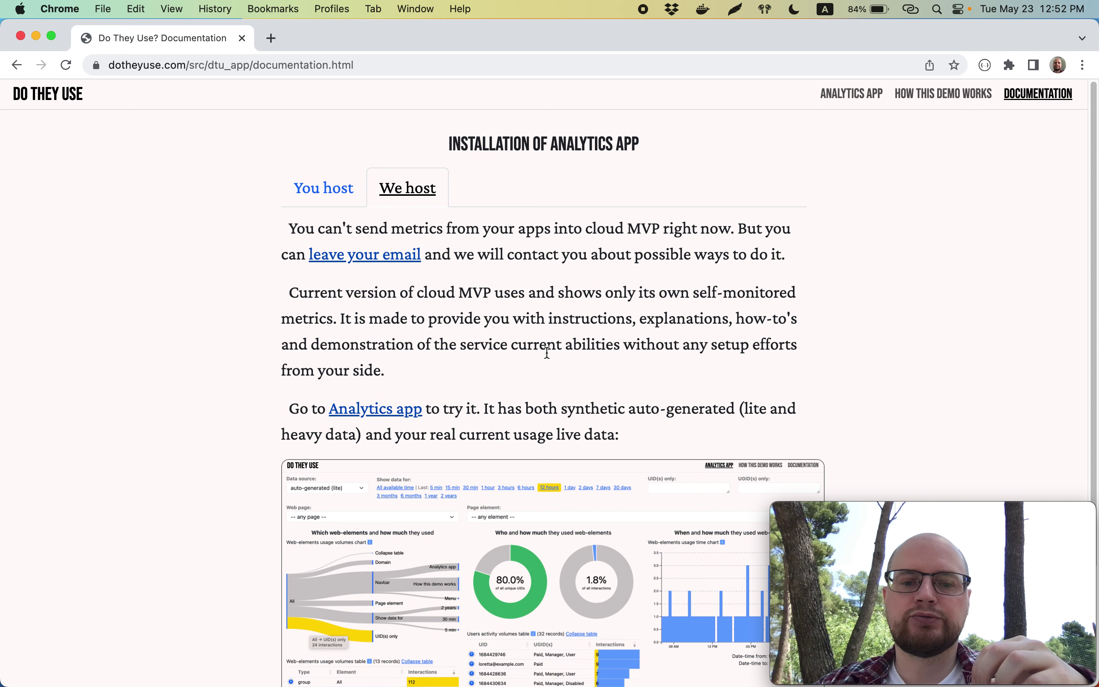
pyautogui.scroll(-2, 547, 352)
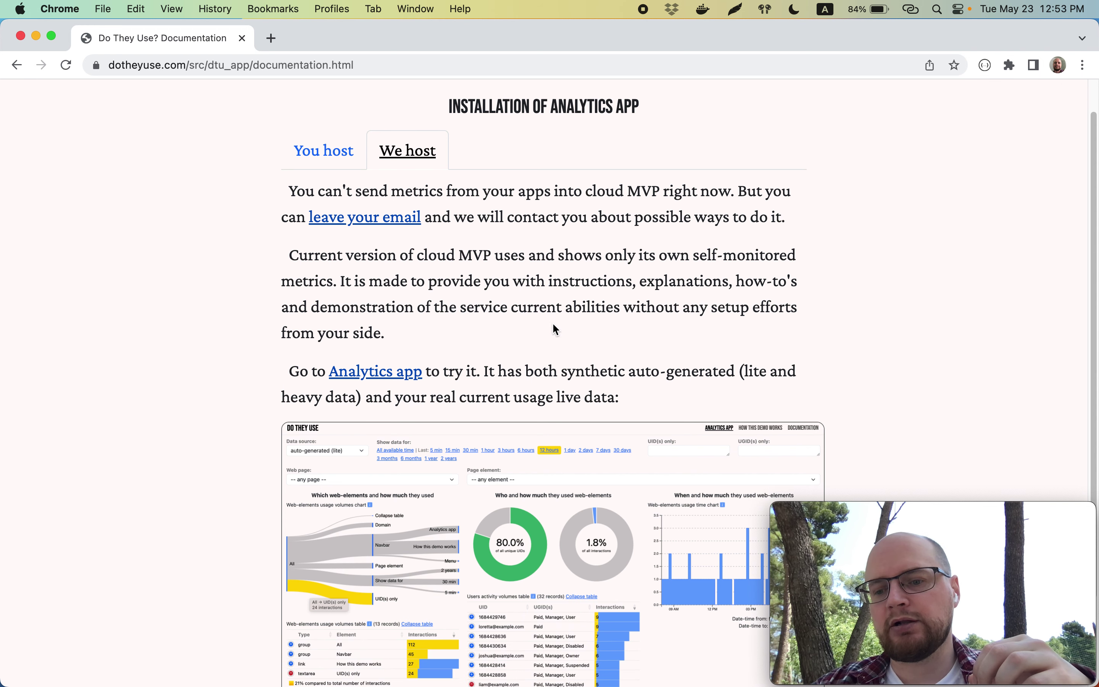
pyautogui.scroll(2, 552, 322)
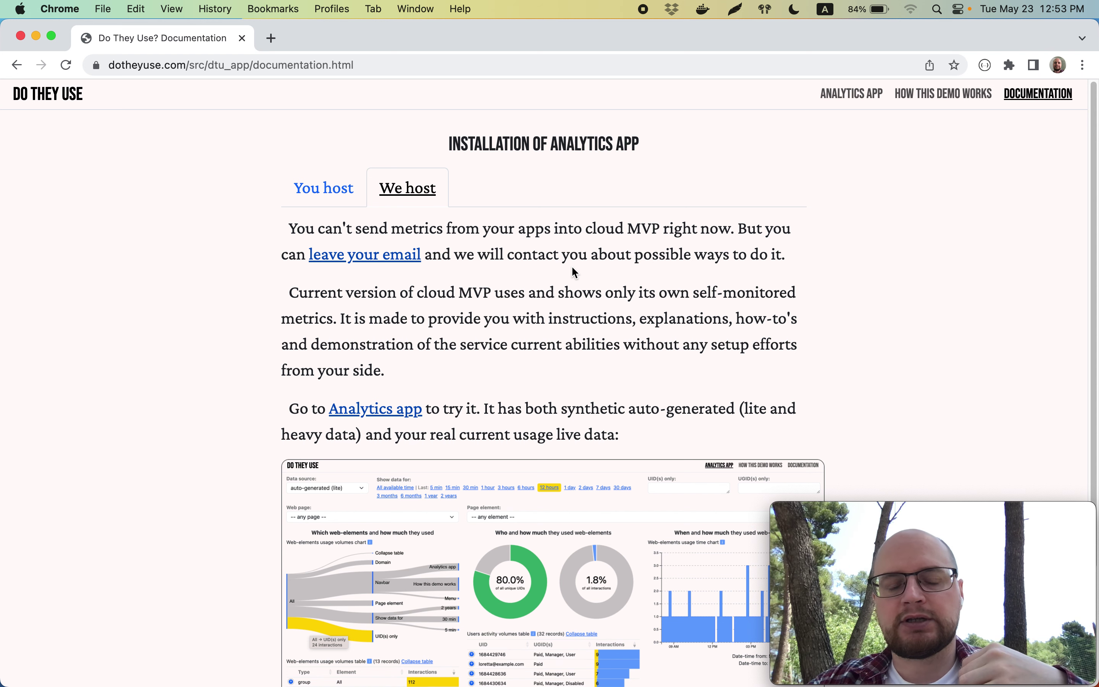
pyautogui.click(338, 205)
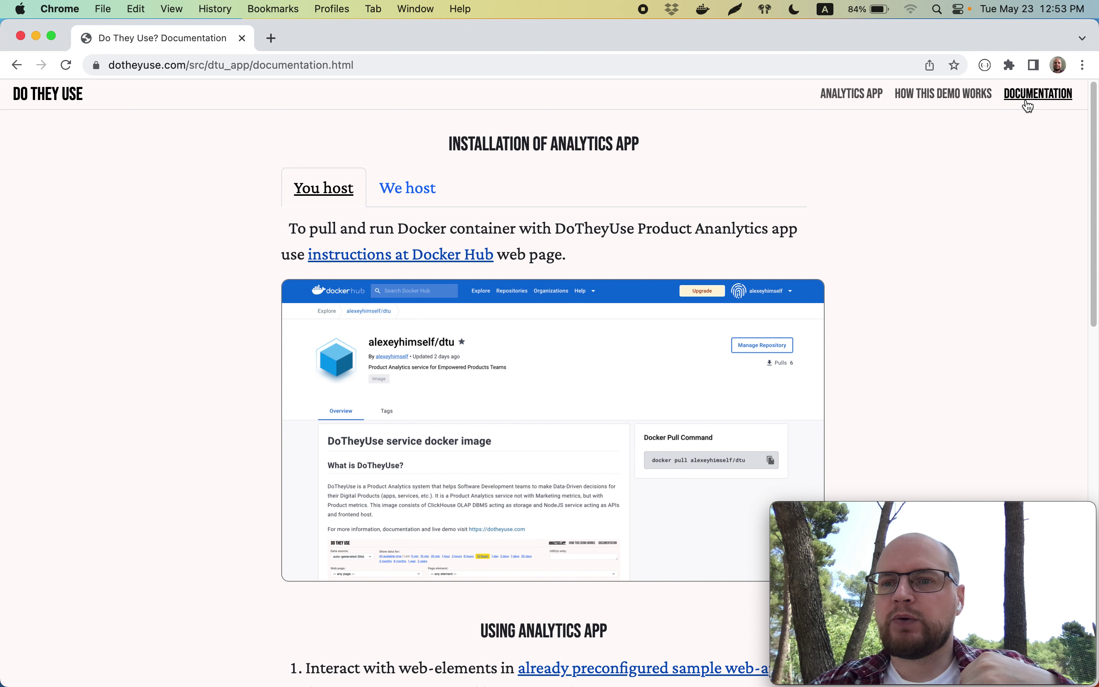
# - Open the Analytics app page and reconnect the computer to the Telephone personal hotspot to load the demo account
pyautogui.click(860, 95)
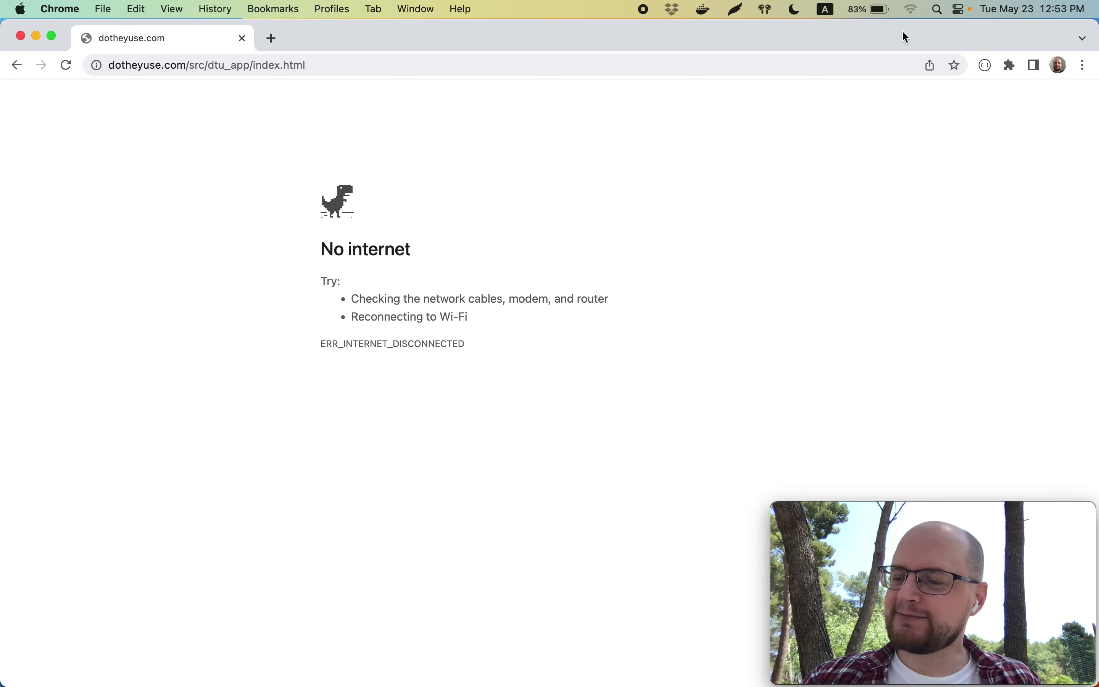
pyautogui.click(912, 11)
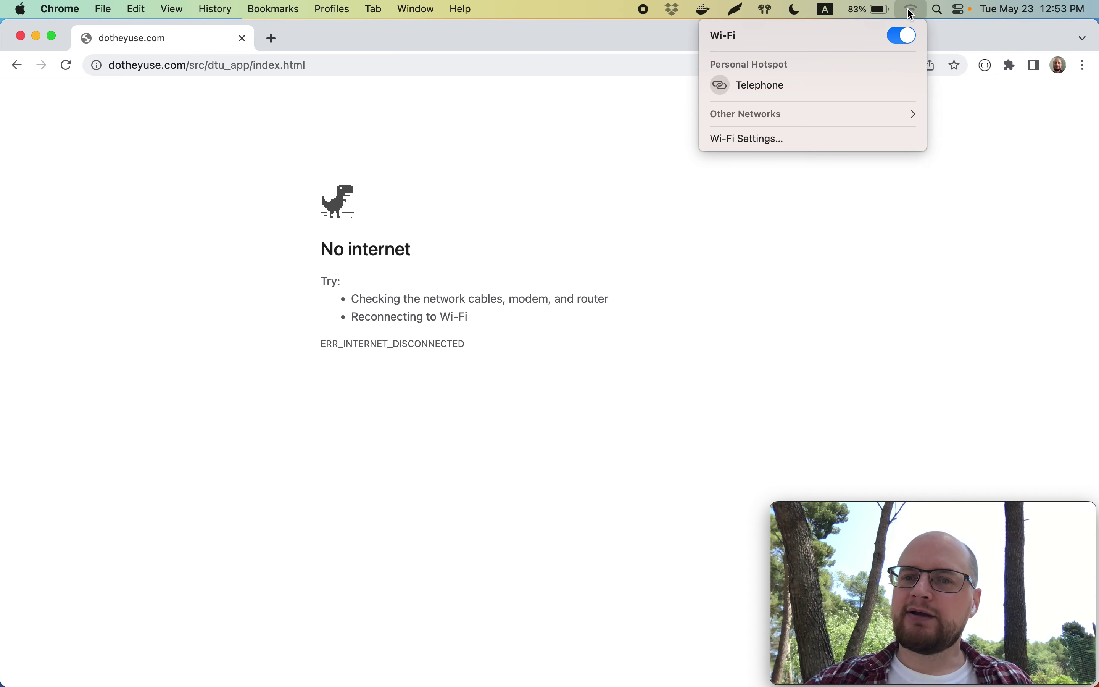
pyautogui.click(835, 86)
pyautogui.click(587, 262)
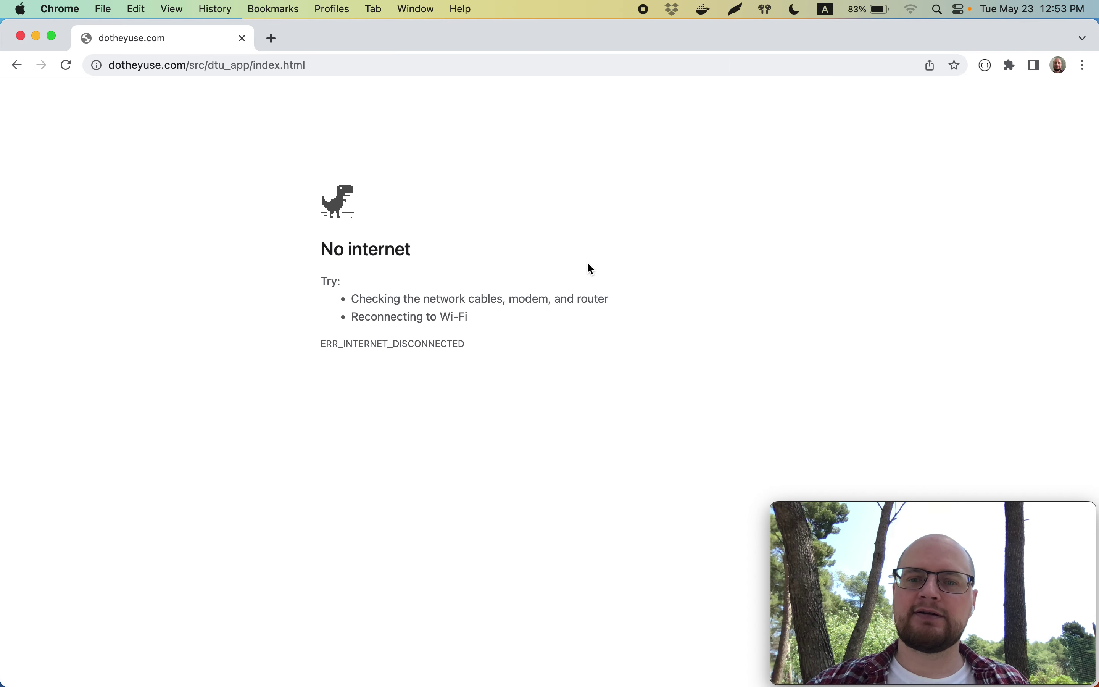
pyautogui.click(920, 13)
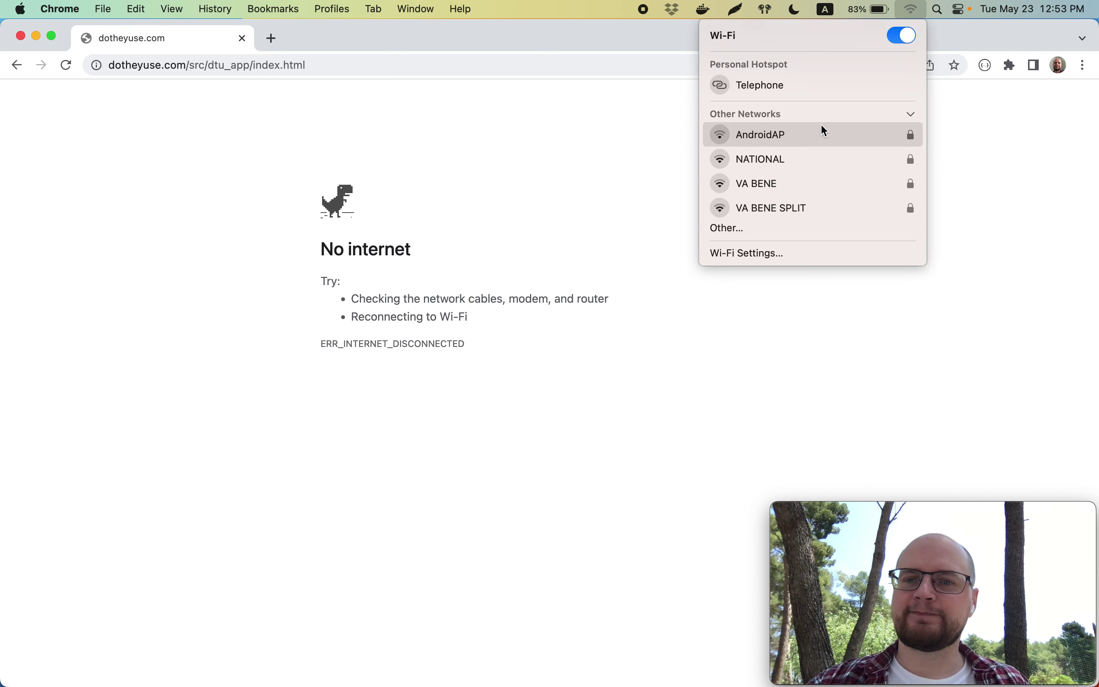
pyautogui.click(822, 91)
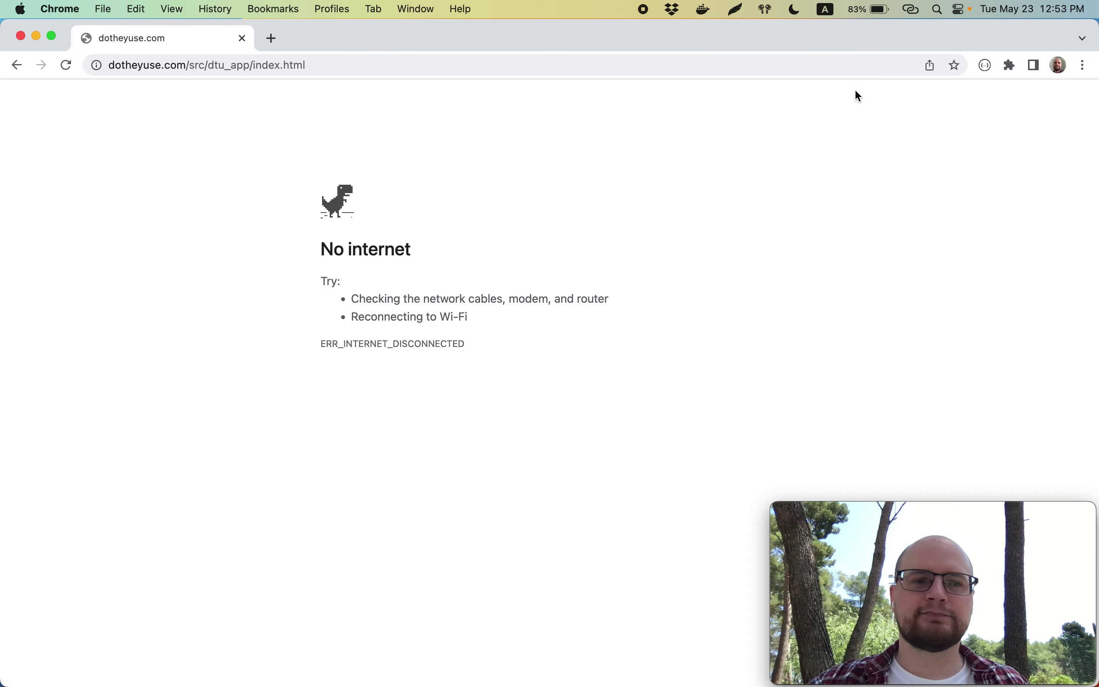
pyautogui.click(716, 69)
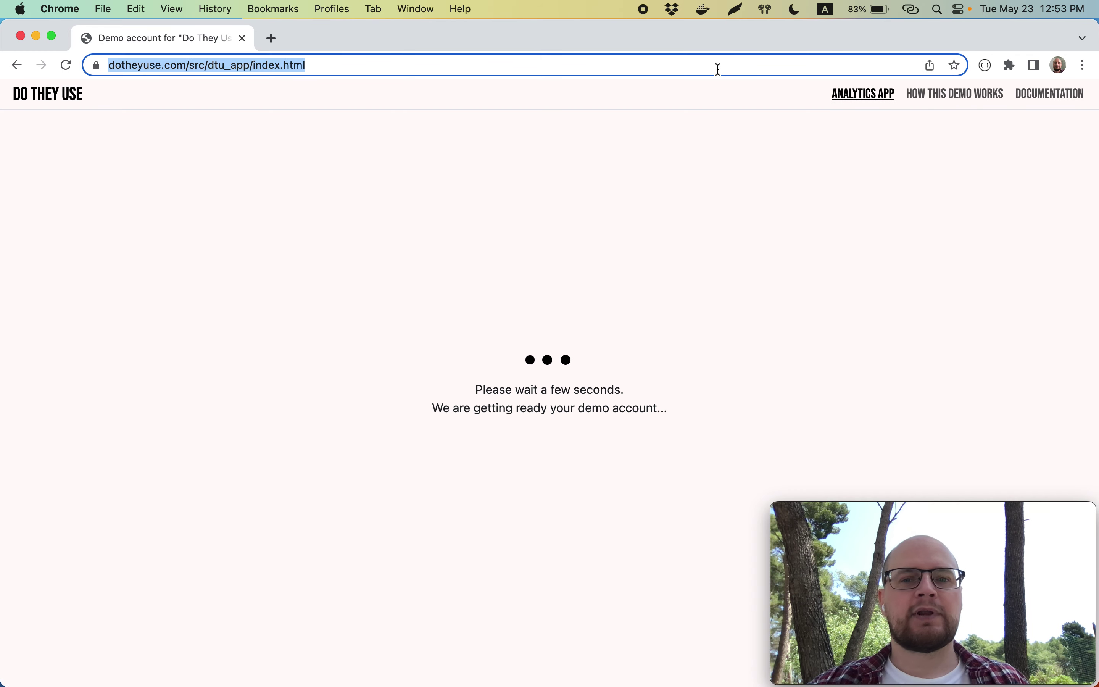
pyautogui.click(683, 99)
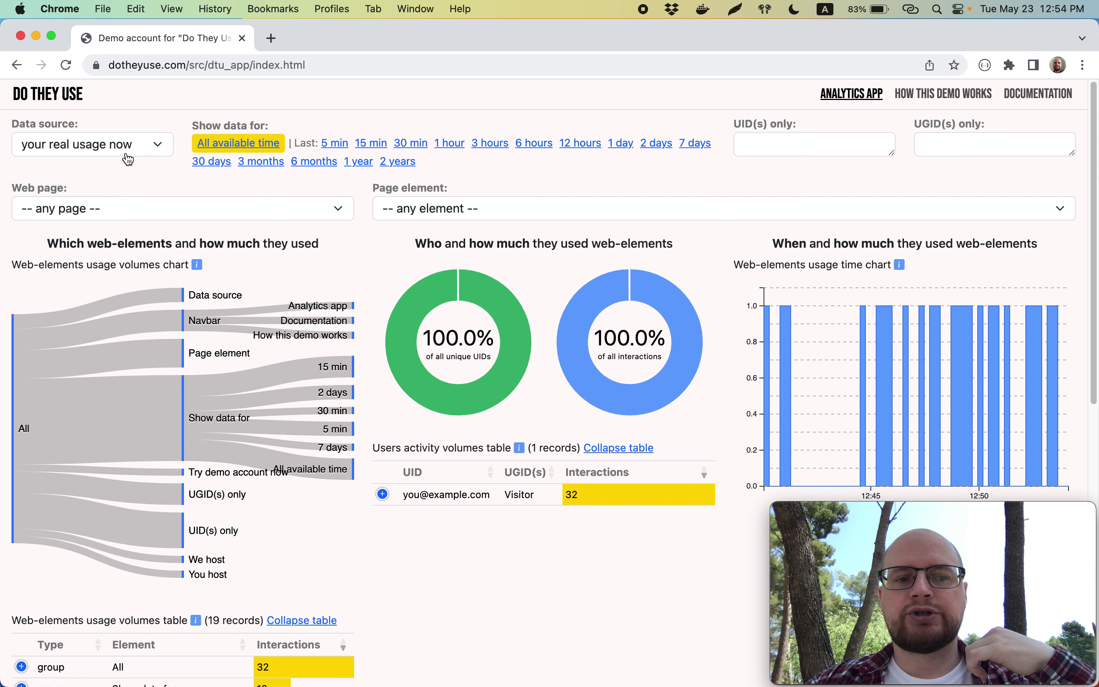
# - Examine the real usage chart and web-elements usage volumes table for the How this demo works, We host and You host interactions
pyautogui.scroll(-2, 135, 290)
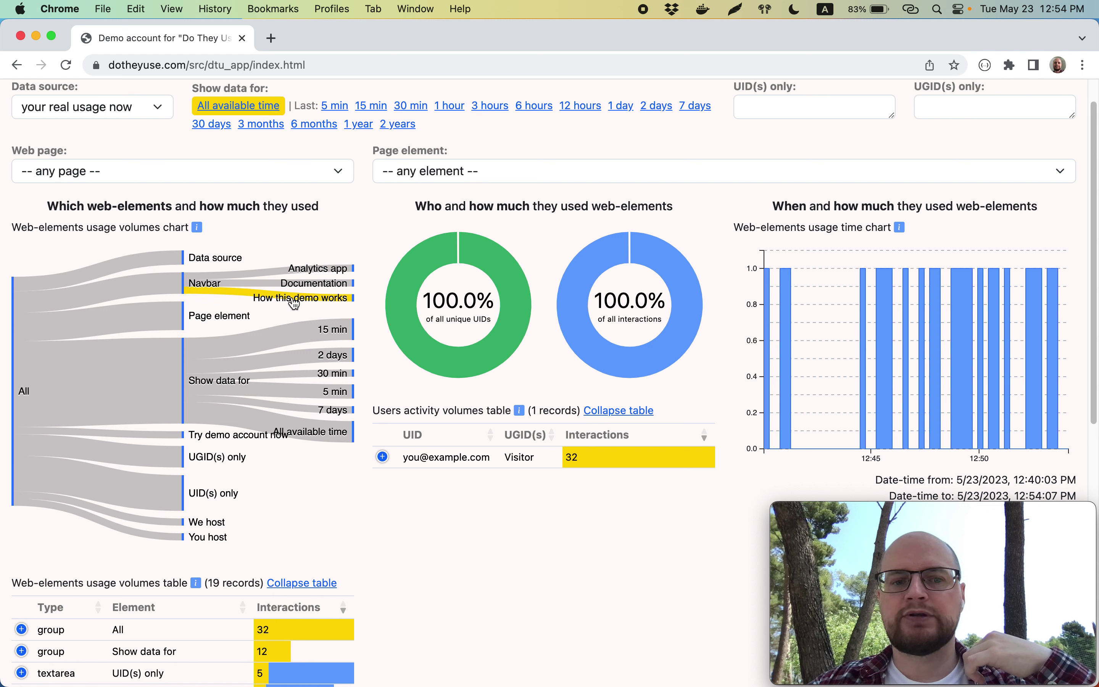
pyautogui.moveTo(294, 303)
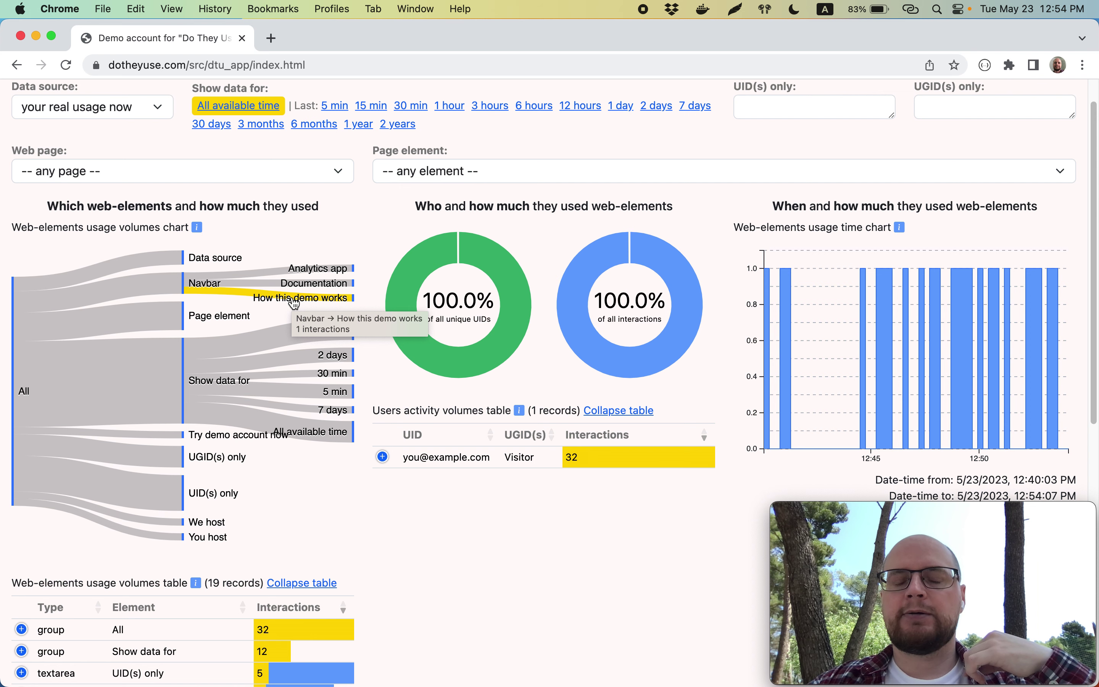
pyautogui.scroll(-10, 235, 426)
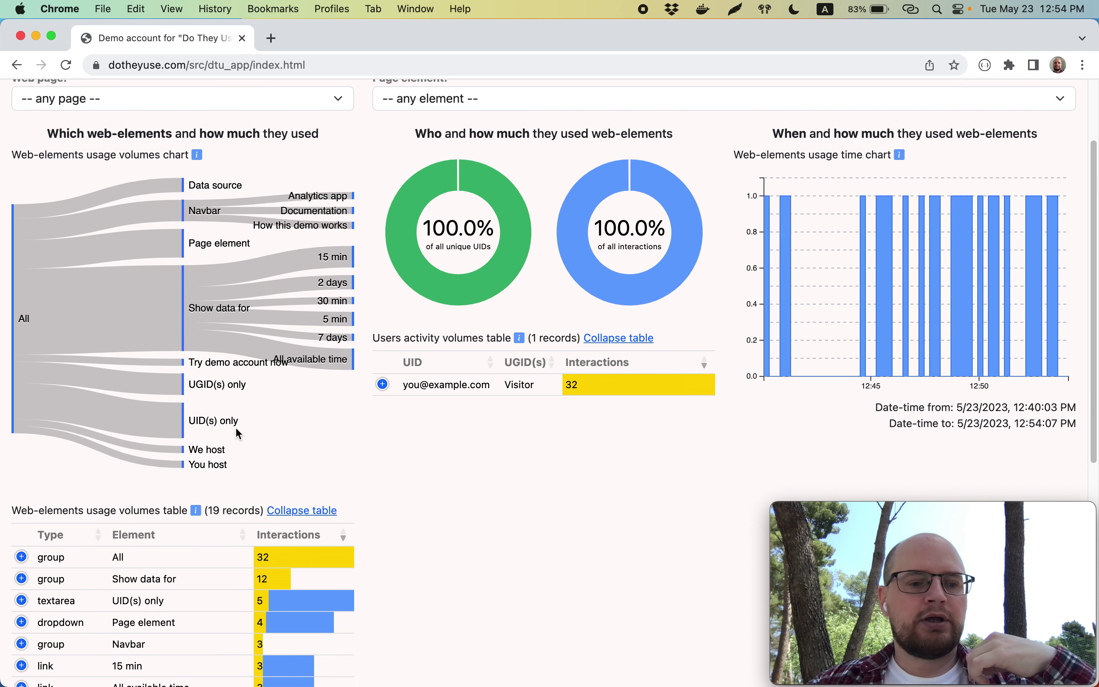
pyautogui.scroll(-1, 166, 575)
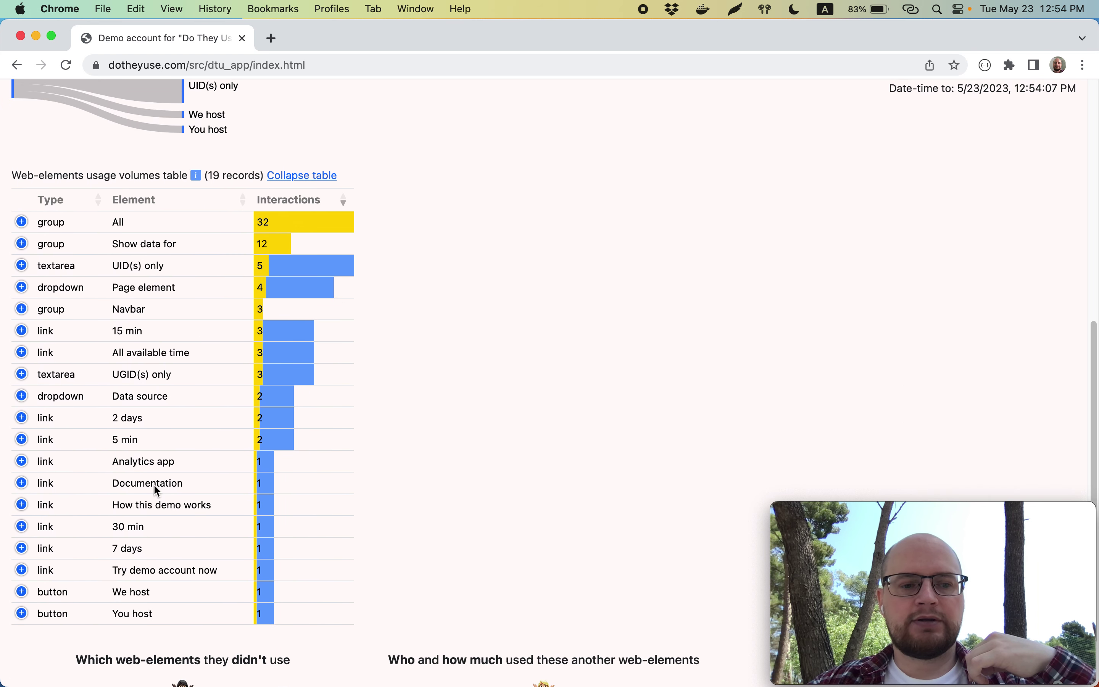
pyautogui.moveTo(115, 513); pyautogui.dragTo(213, 505)
pyautogui.click(221, 509)
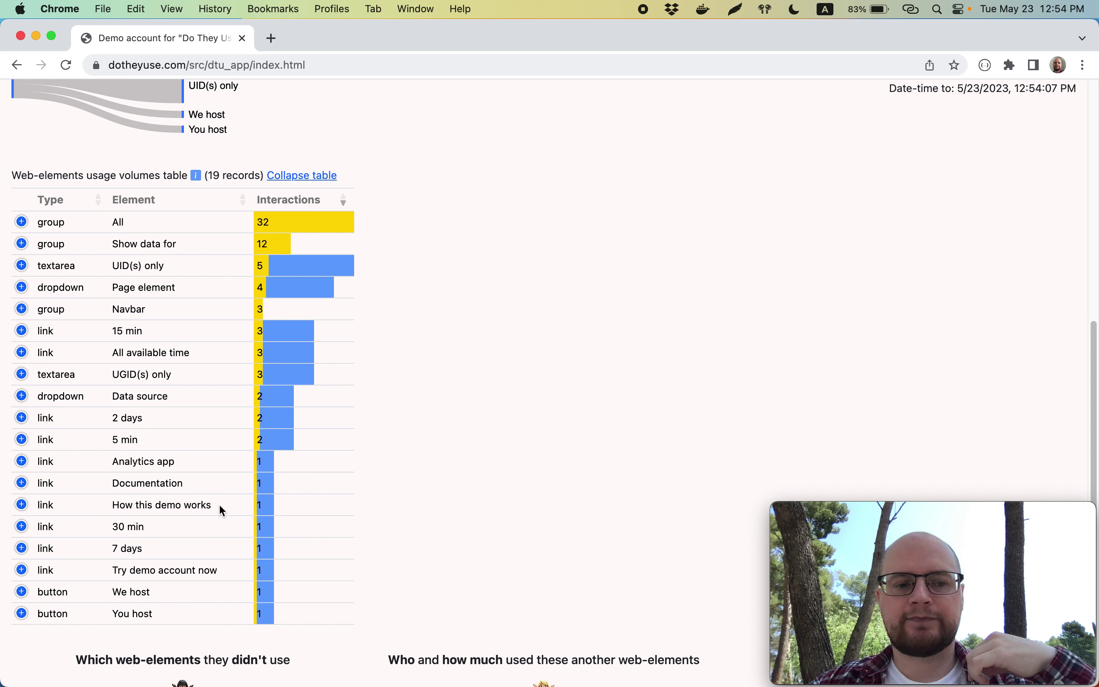
pyautogui.moveTo(114, 590); pyautogui.dragTo(162, 615)
pyautogui.click(174, 598)
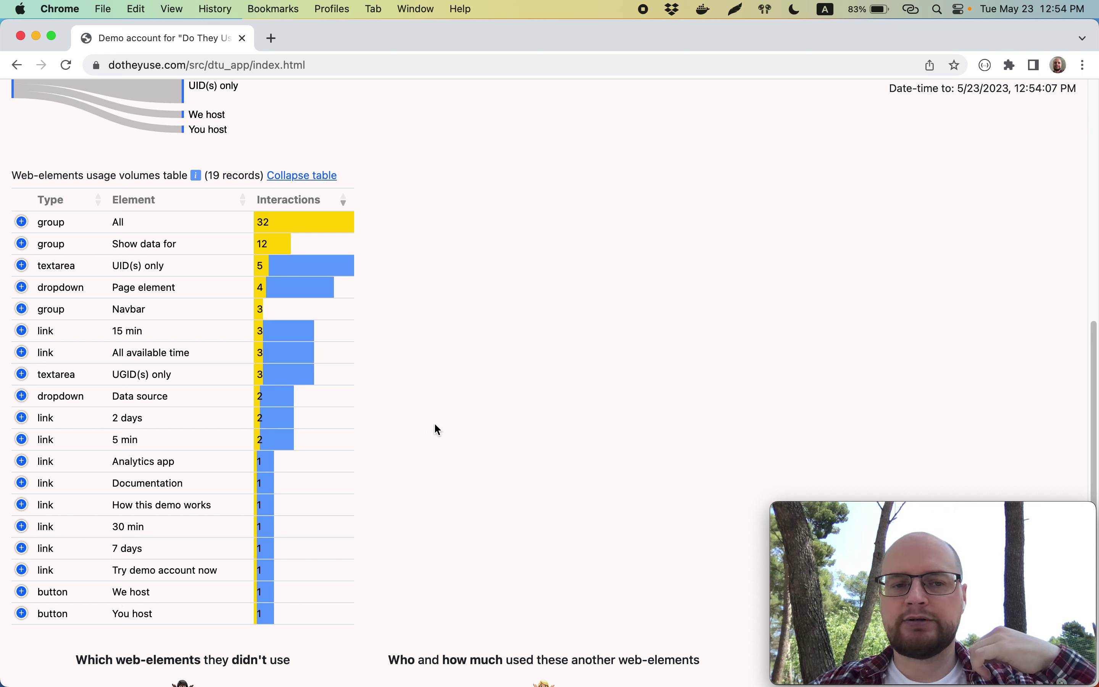
pyautogui.scroll(10, 435, 424)
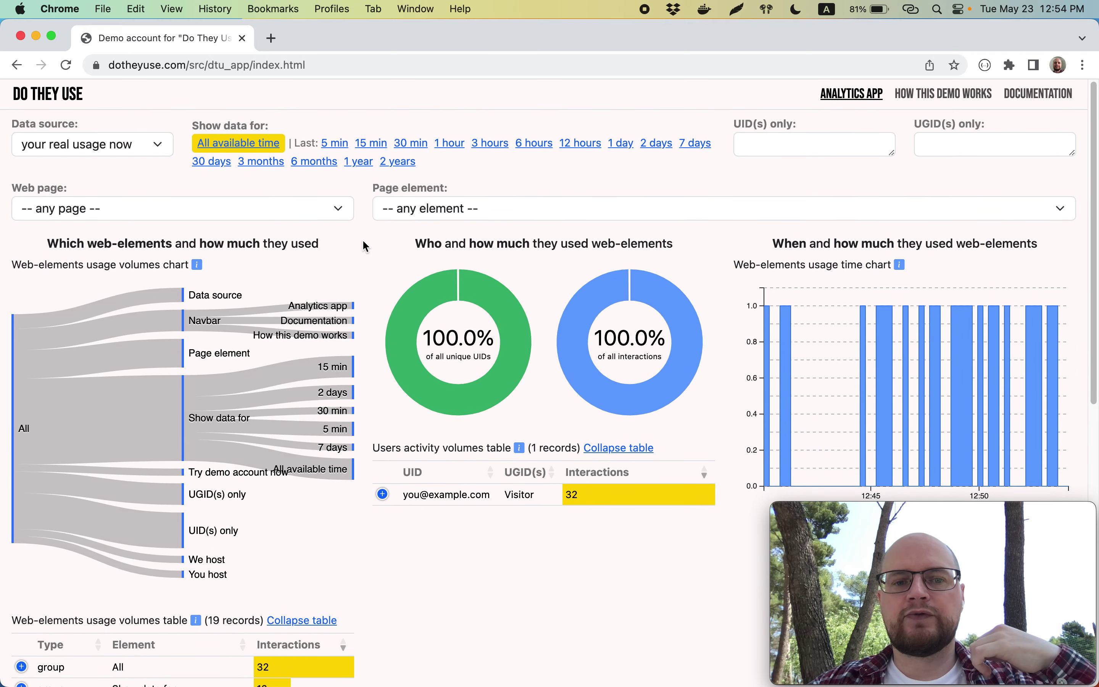